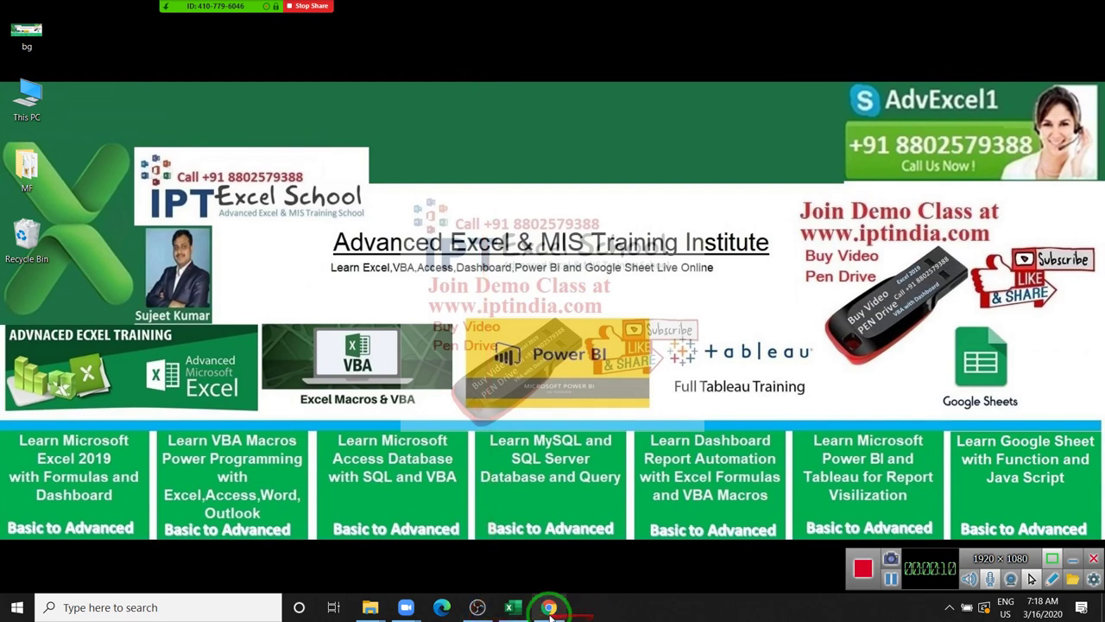
Bring the Excel window back and open the File backstage Home page
left_click(509, 607)
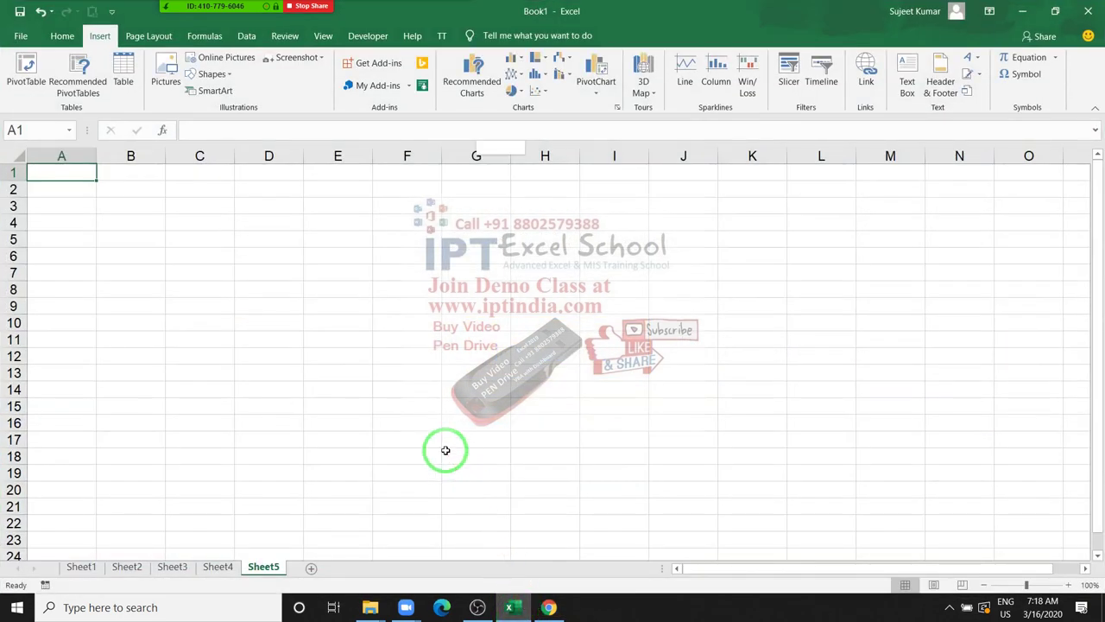
left_click_drag(440, 447, 2, 5)
left_click(21, 37)
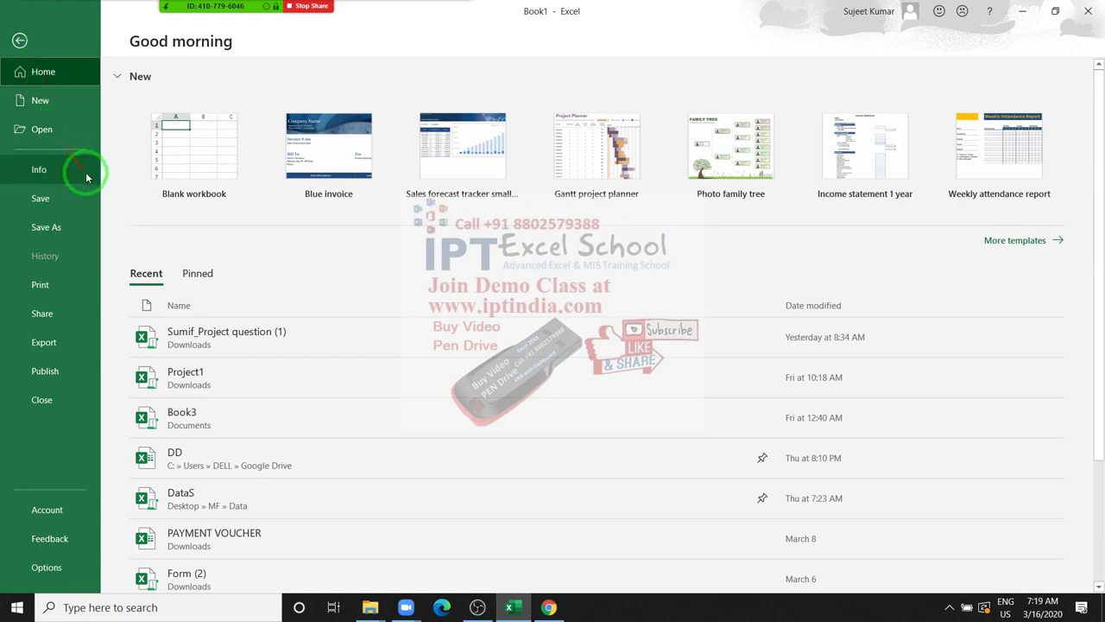
Review the Advanced editing options in Excel Options, then close the dialog without changes
left_click(87, 576)
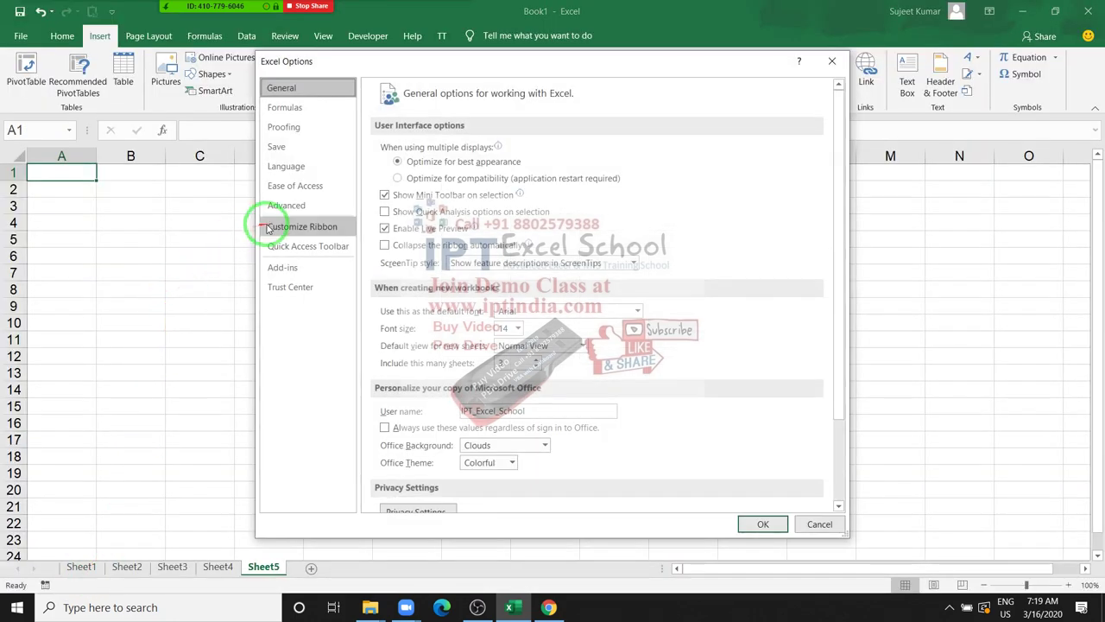
left_click(278, 214)
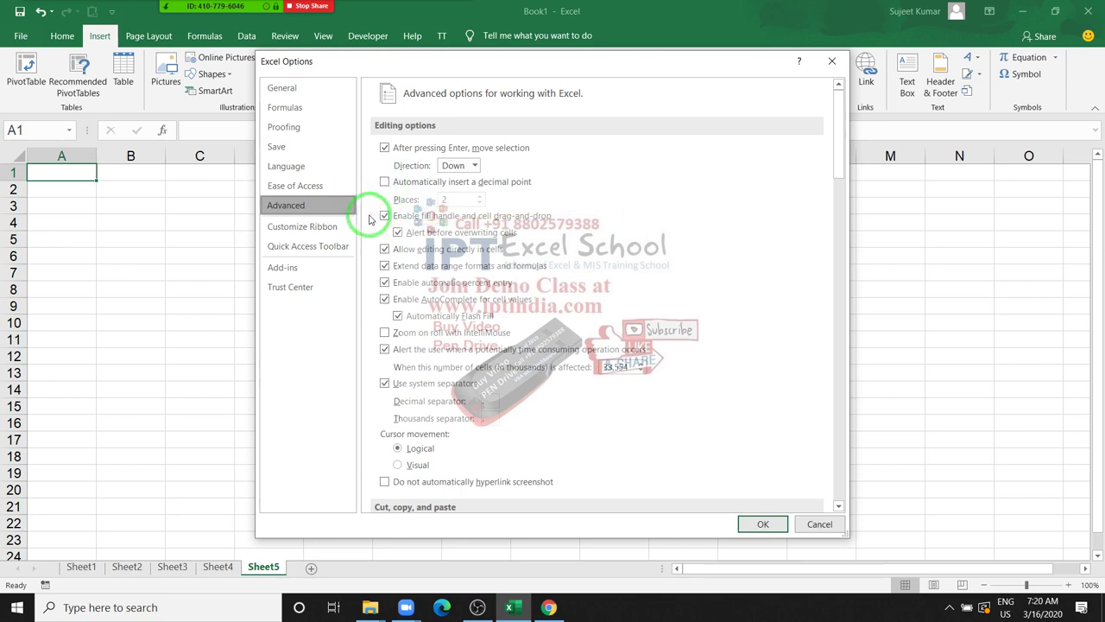
left_click_drag(386, 150, 300, 200)
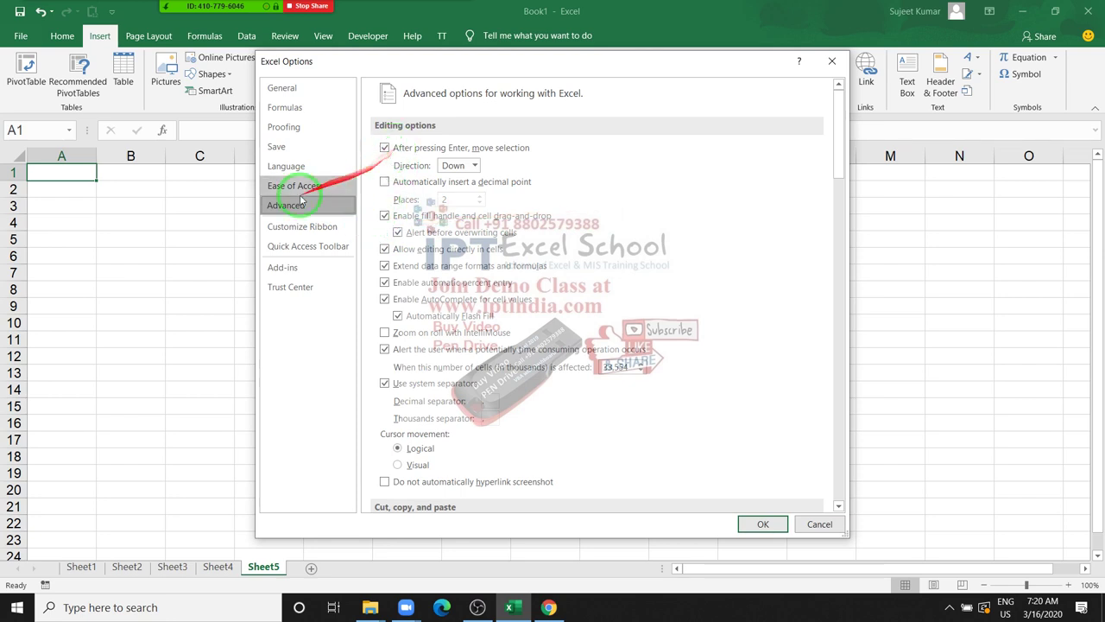
key("Return")
key("Return")
key("Return")
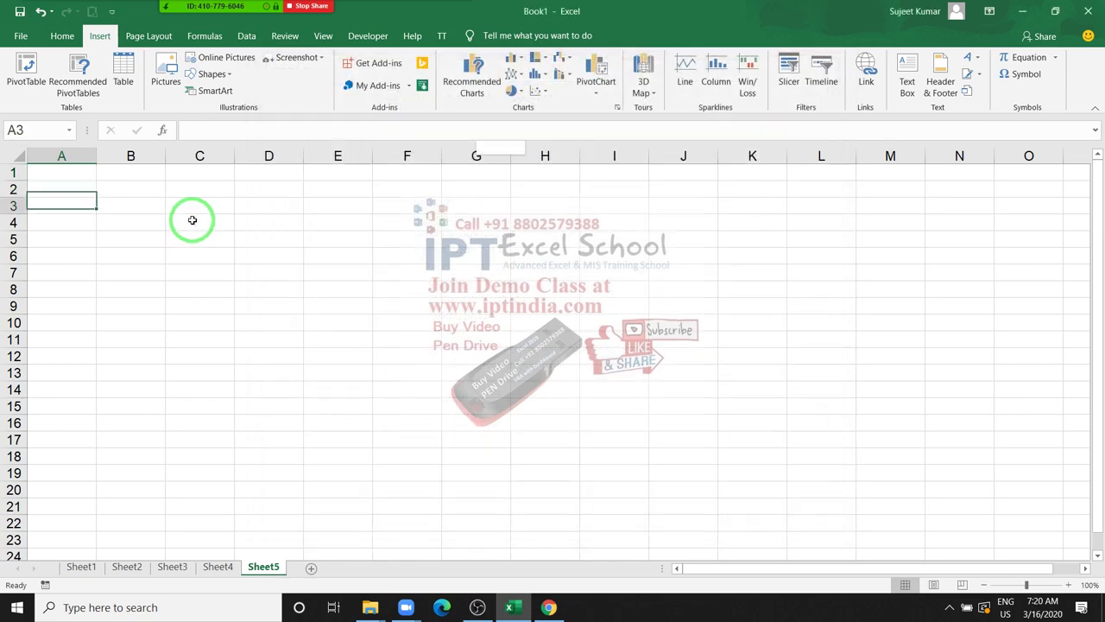
key("Return")
key("Return")
key("Return")
key("Return")
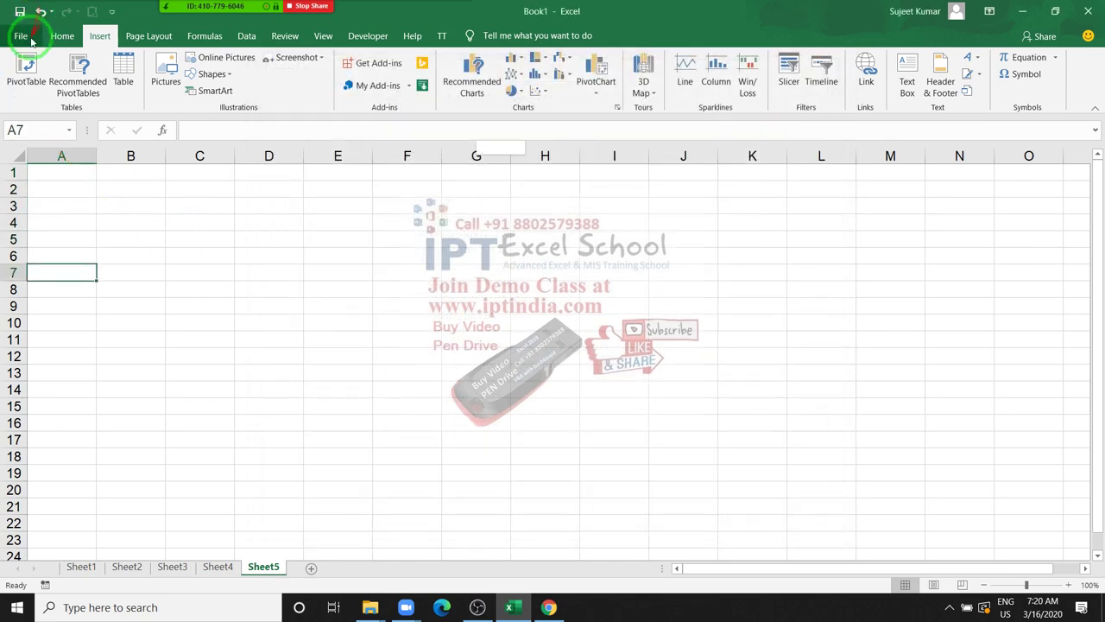
left_click(31, 40)
left_click(49, 561)
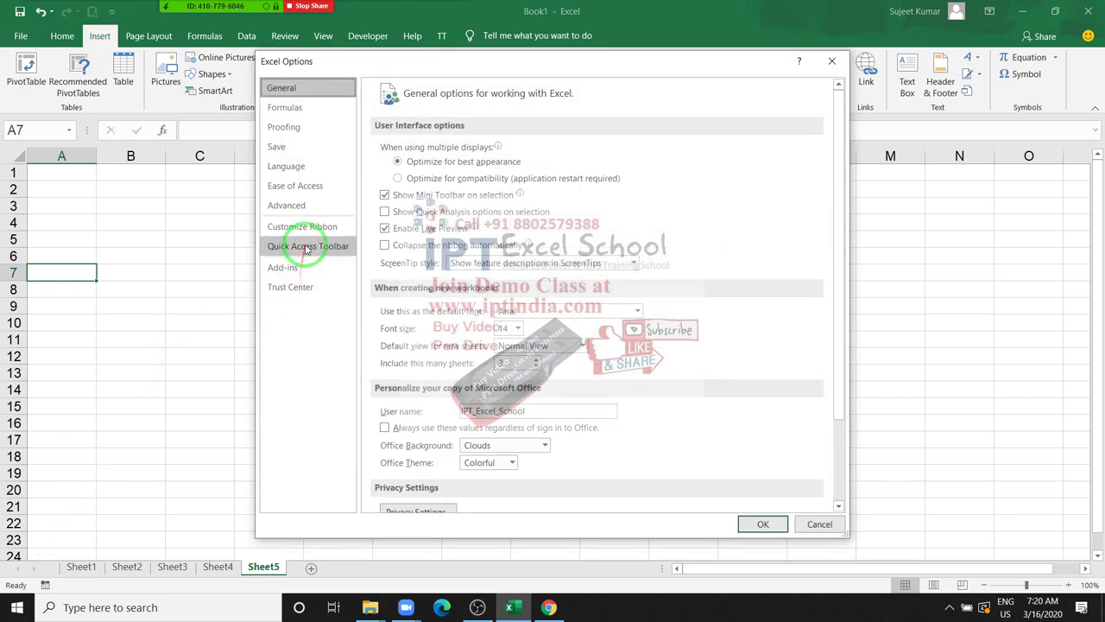
left_click(289, 206)
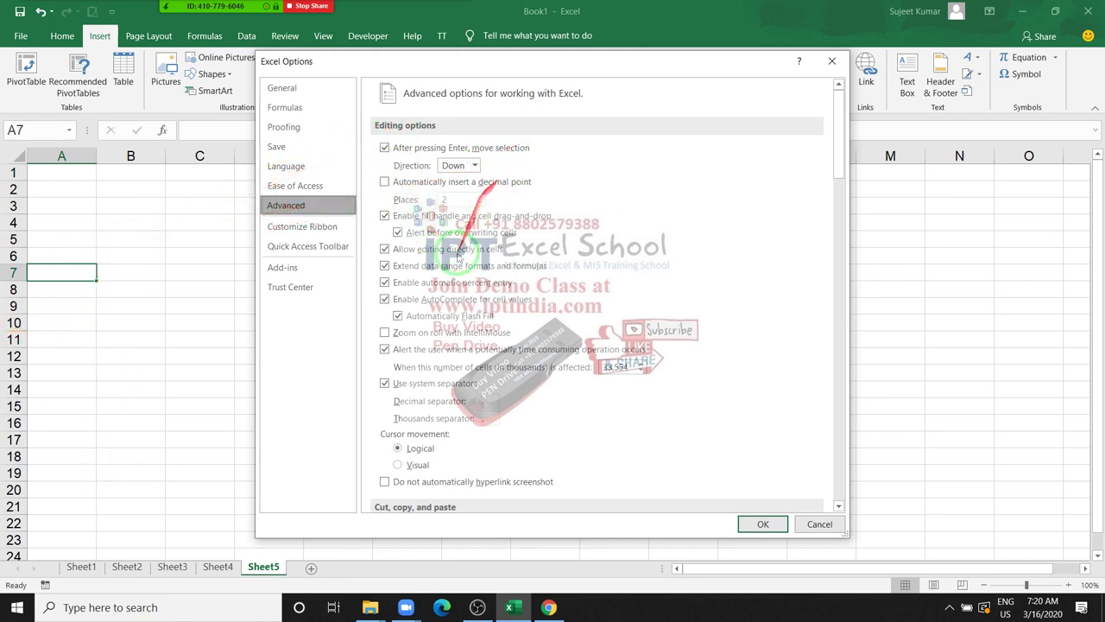
scroll(458, 257, "down", 1)
scroll(458, 257, "down", 1)
scroll(457, 256, "down", 3)
scroll(458, 257, "down", 2)
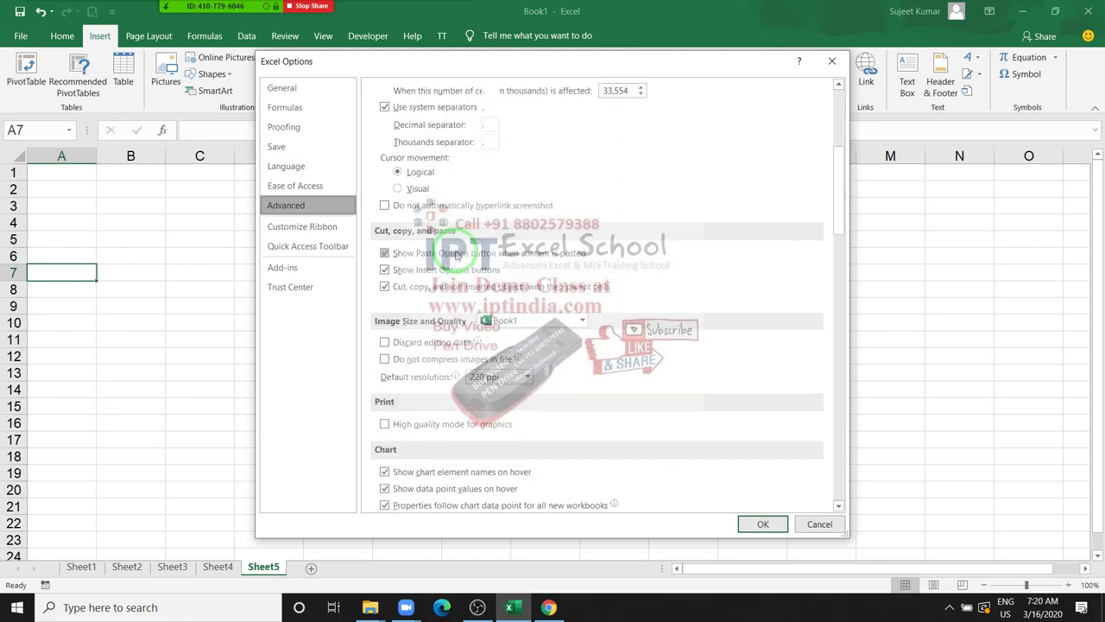
scroll(457, 257, "down", 3)
scroll(457, 255, "down", 2)
scroll(458, 253, "up", 2)
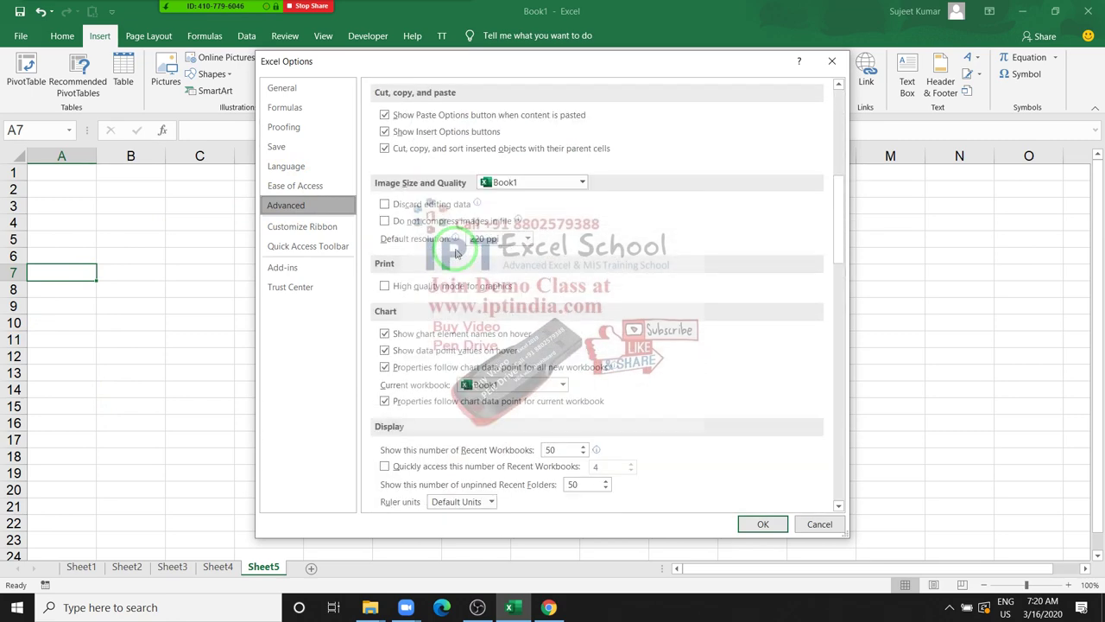
scroll(457, 253, "down", 3)
scroll(458, 253, "down", 3)
scroll(462, 253, "down", 3)
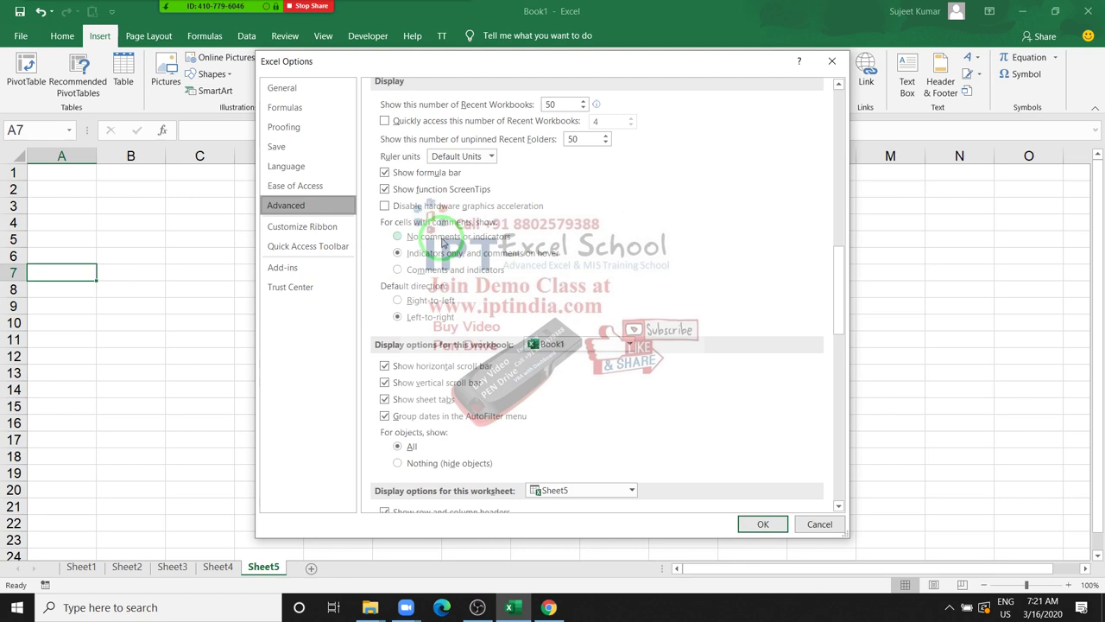
left_click(326, 230)
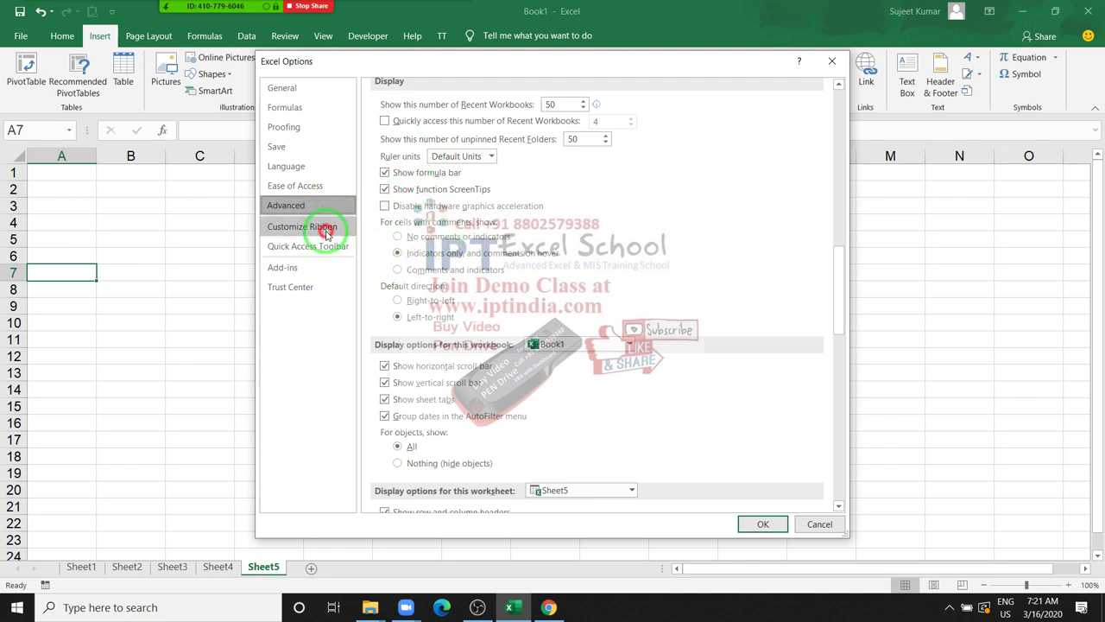
left_click(307, 209)
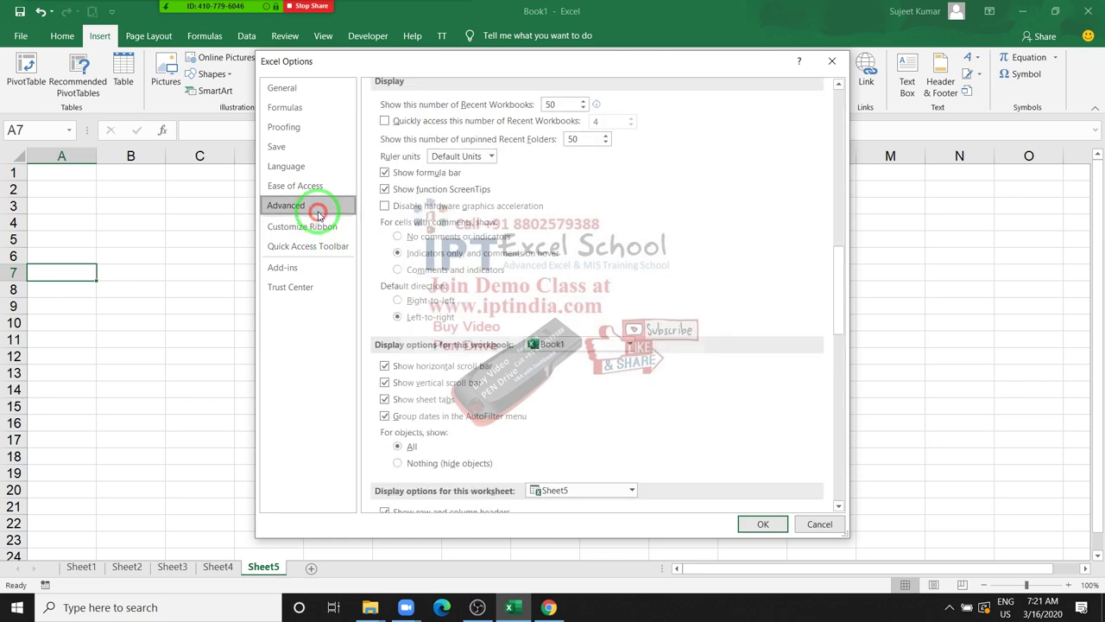
scroll(557, 309, "down", 3)
scroll(557, 309, "down", 3)
scroll(557, 309, "down", 3)
scroll(557, 309, "down", 3)
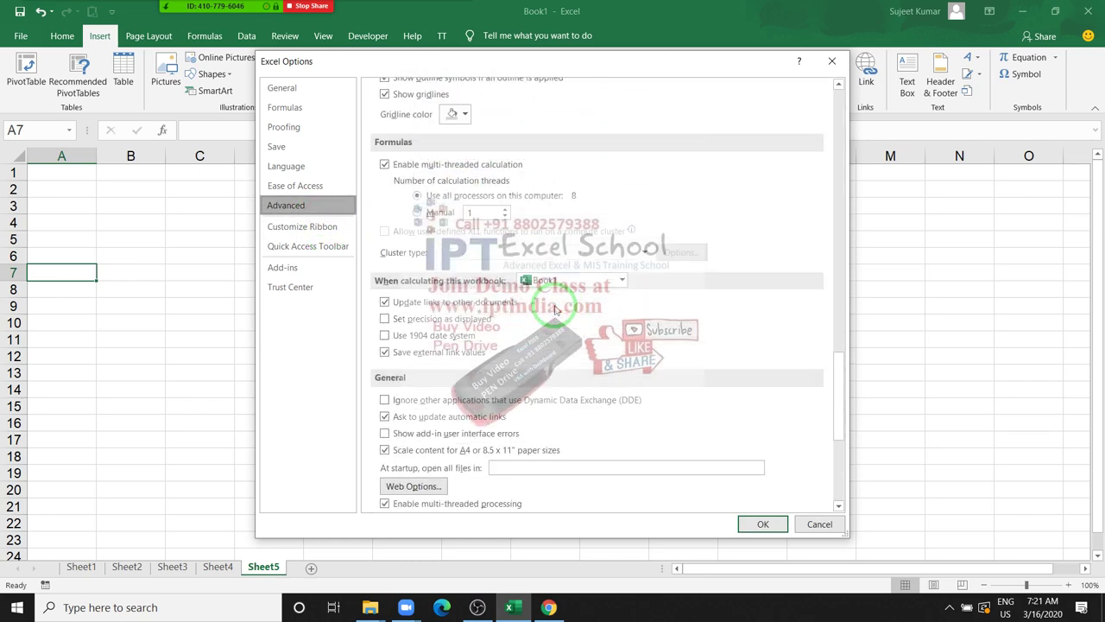
scroll(557, 309, "down", 3)
scroll(557, 309, "down", 3)
scroll(557, 309, "down", 1)
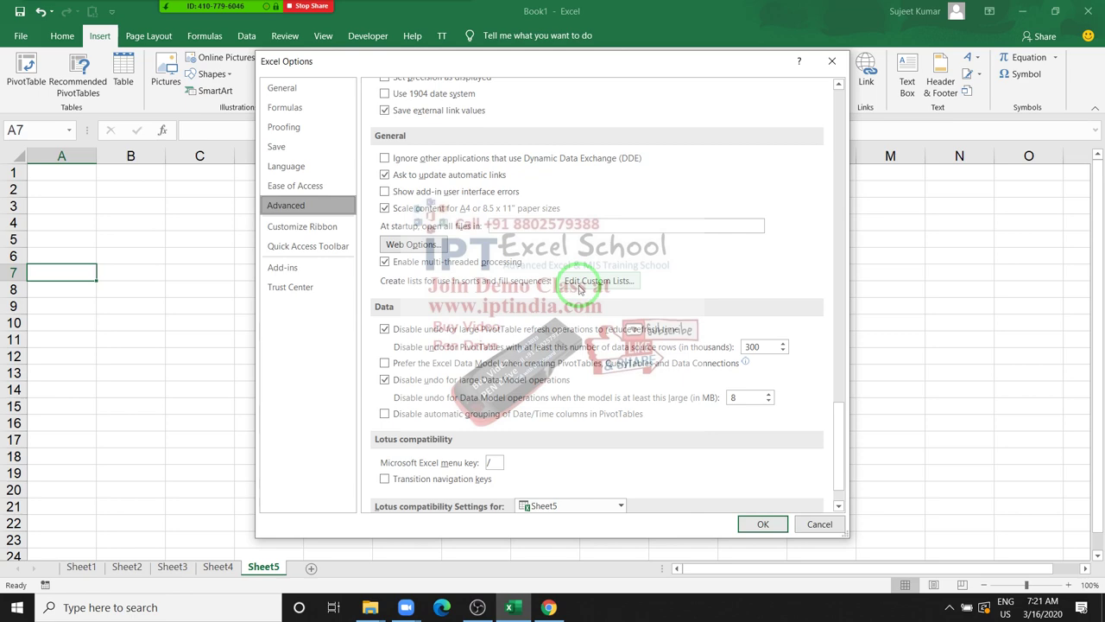
key("Escape")
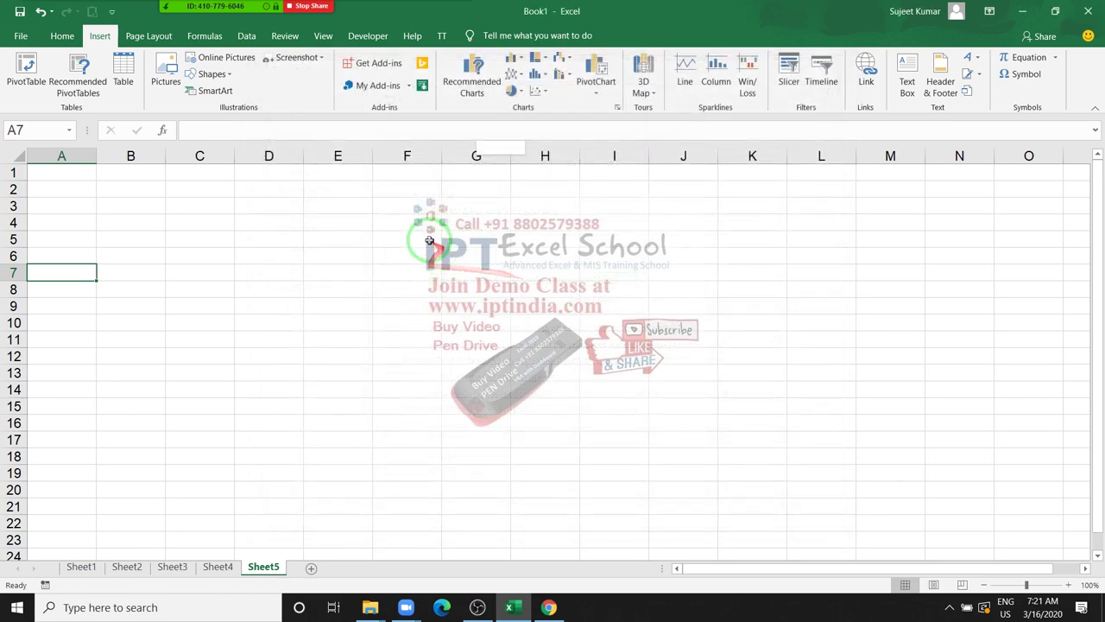
left_click(74, 173)
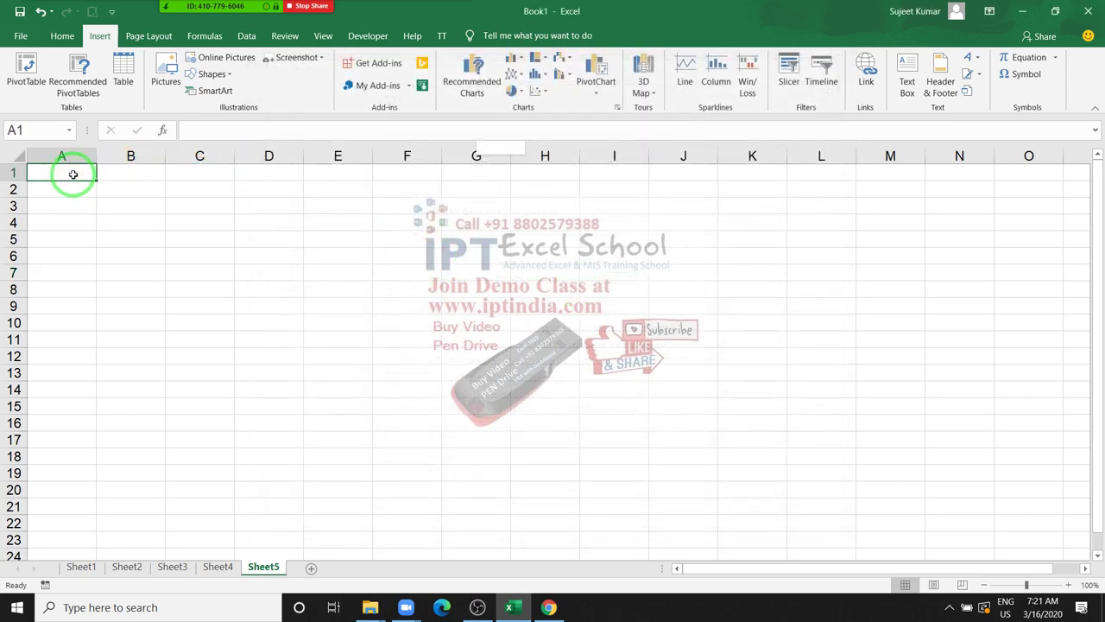
type("Puja")
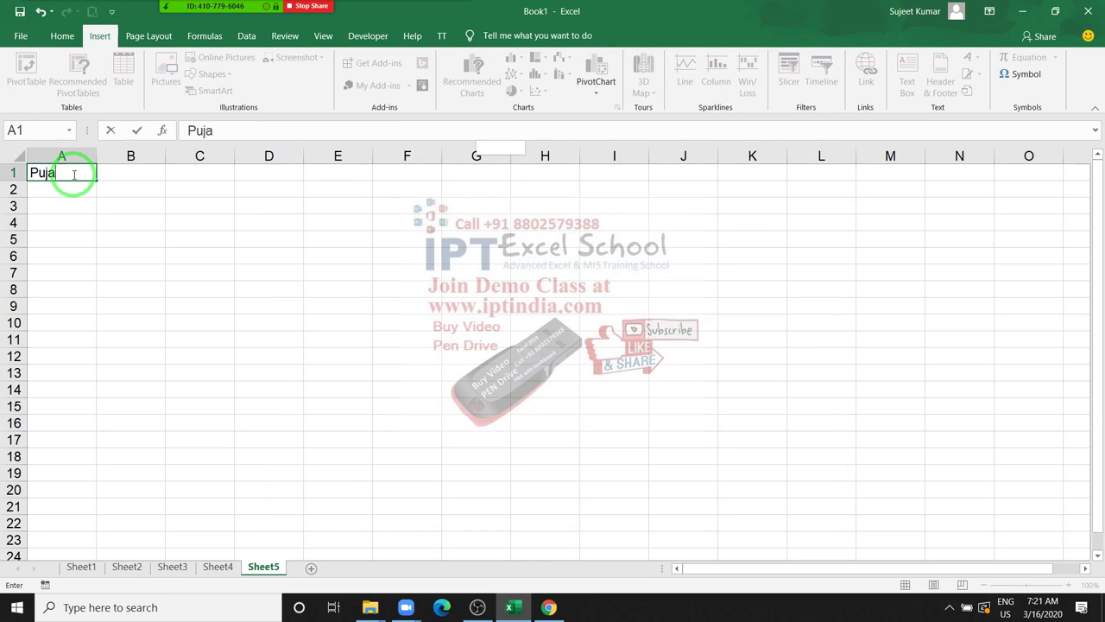
left_click(40, 223)
left_click(68, 176)
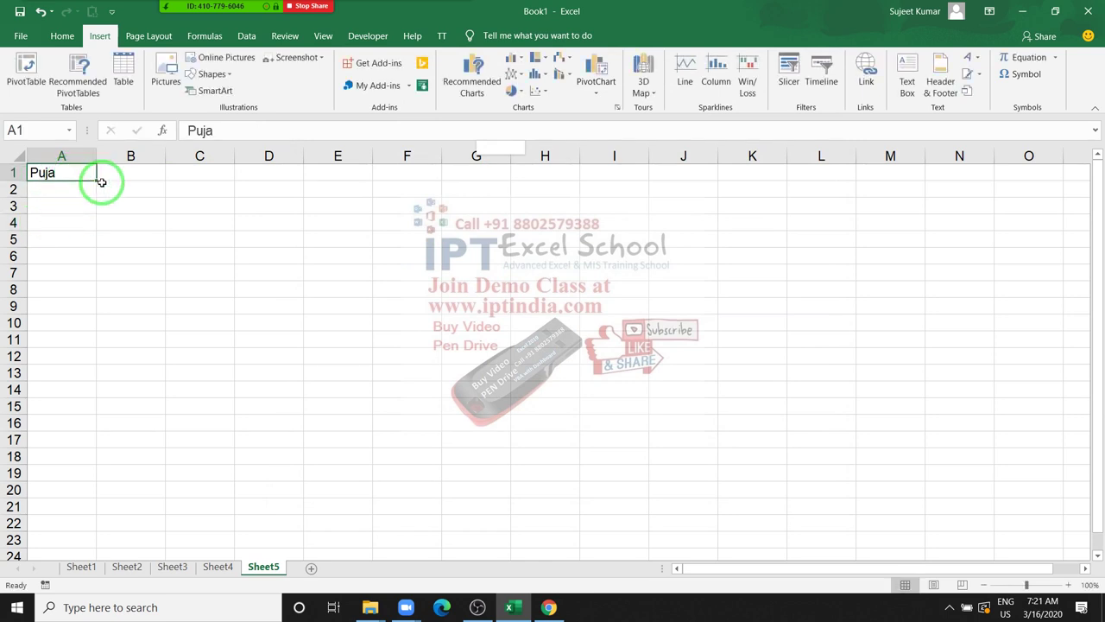
left_click_drag(95, 180, 86, 382)
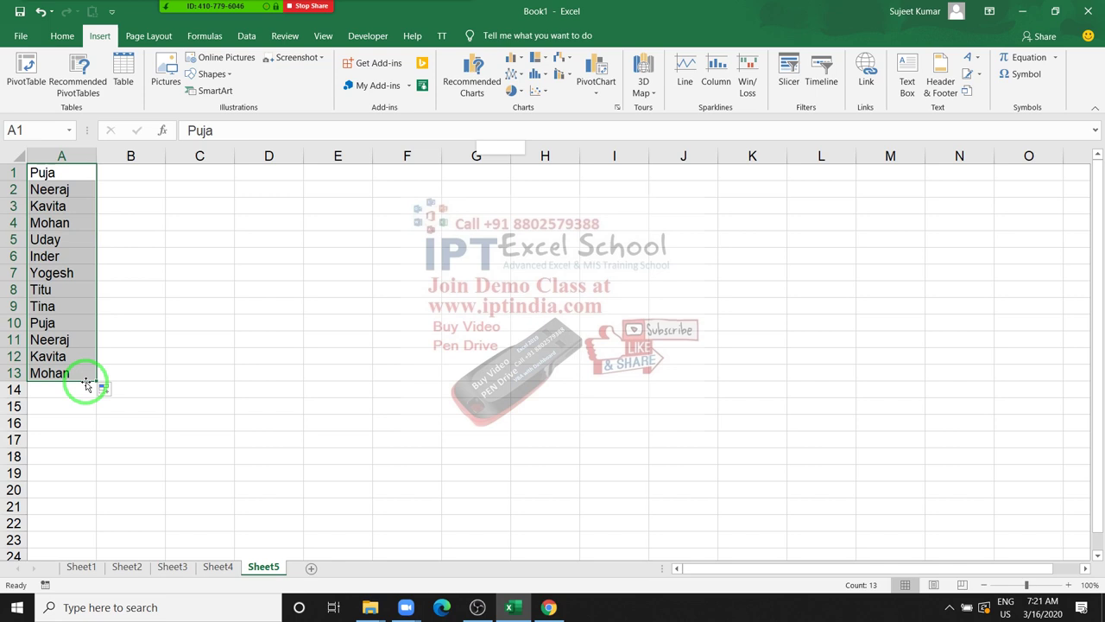
key("ctrl+Home")
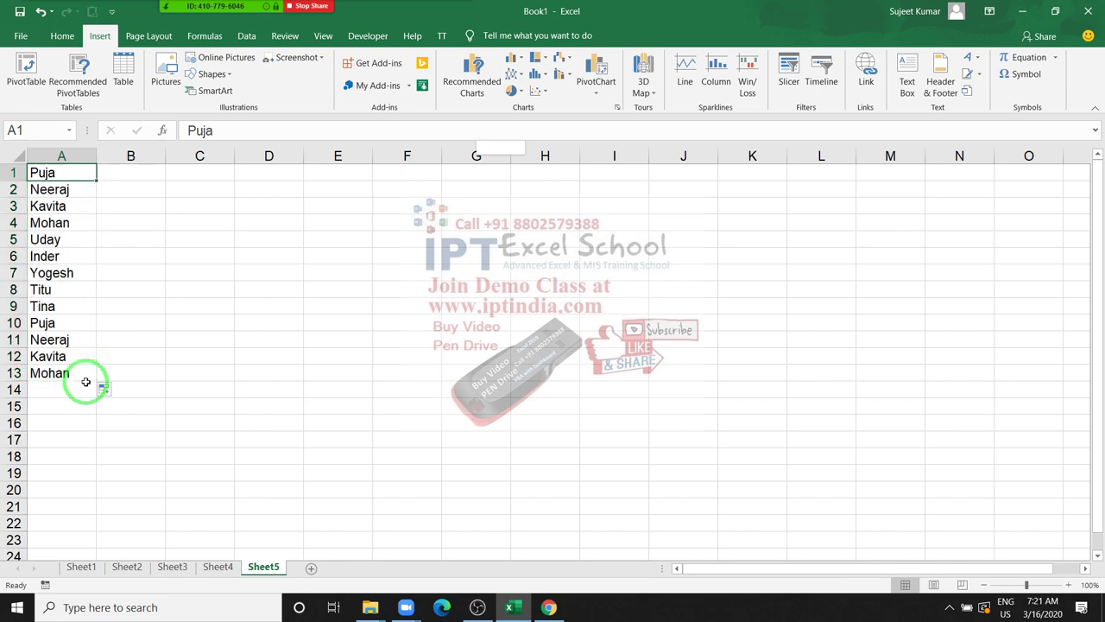
key("Right")
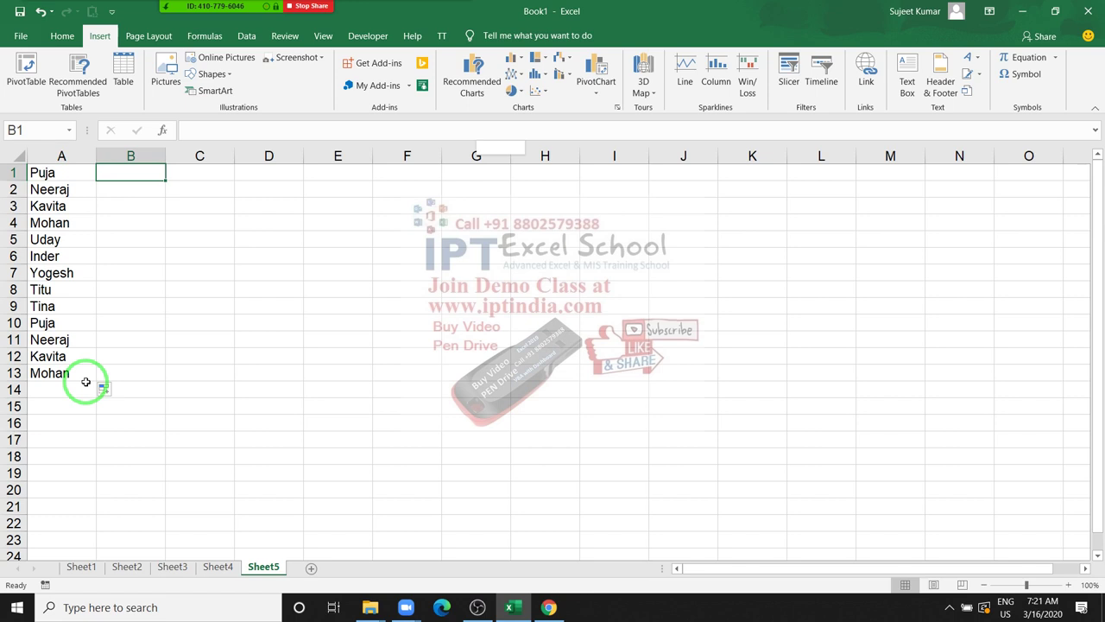
key("Left")
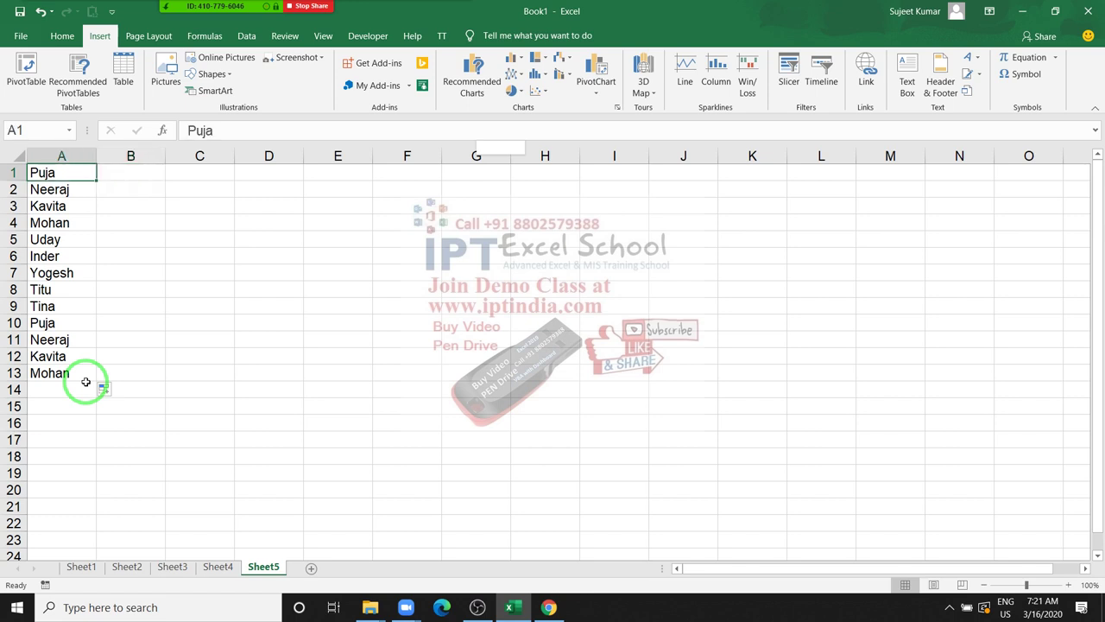
key("ctrl+Down")
key("ctrl+Up")
key("ctrl+shift+Down")
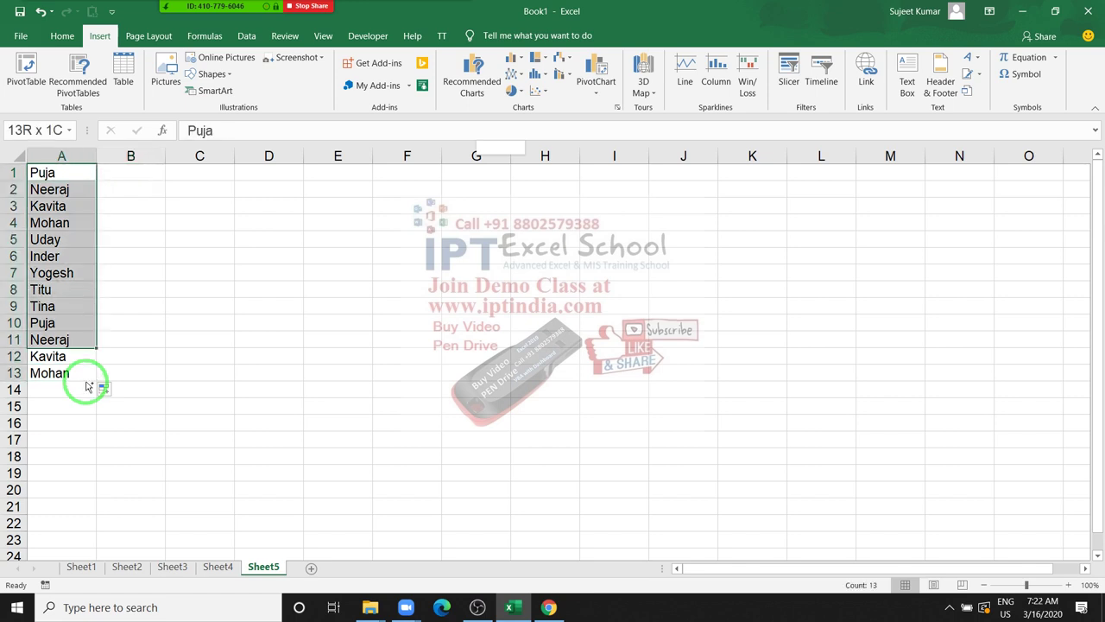
key("Delete")
key("Right")
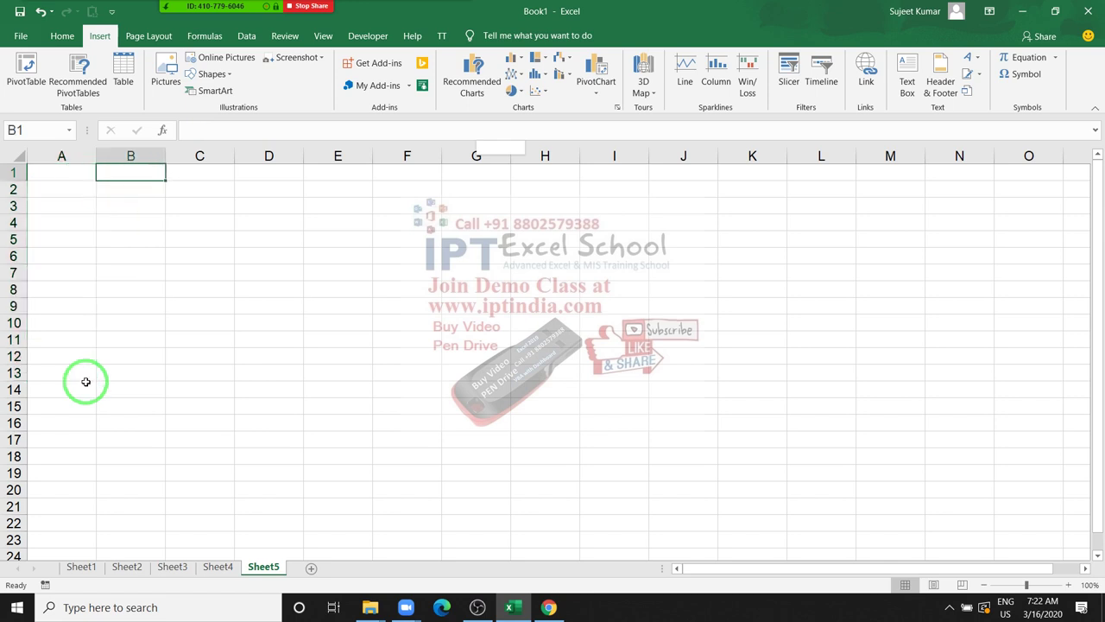
Enter Jan in B1 and fill the month series down to Dec in B12
type("Jan")
key("Return")
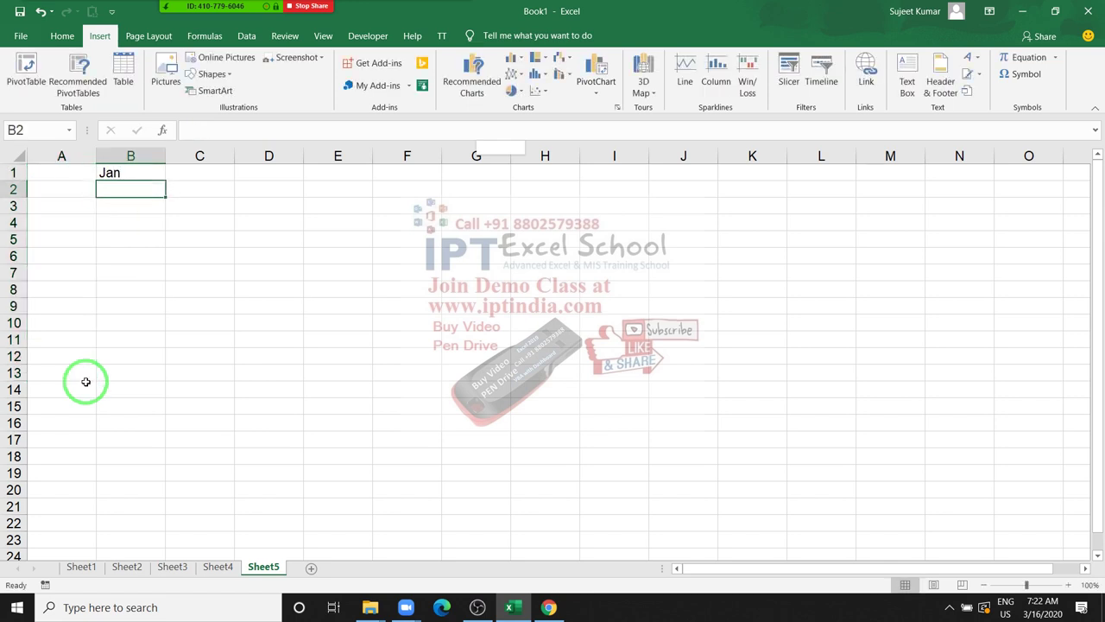
left_click(164, 175)
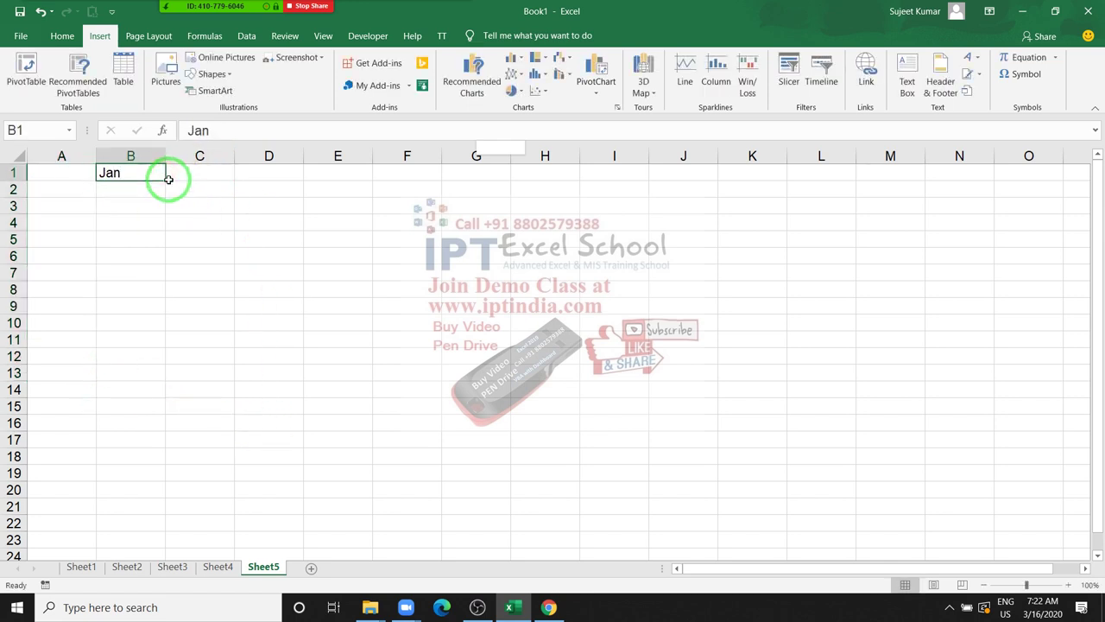
left_click_drag(166, 180, 171, 359)
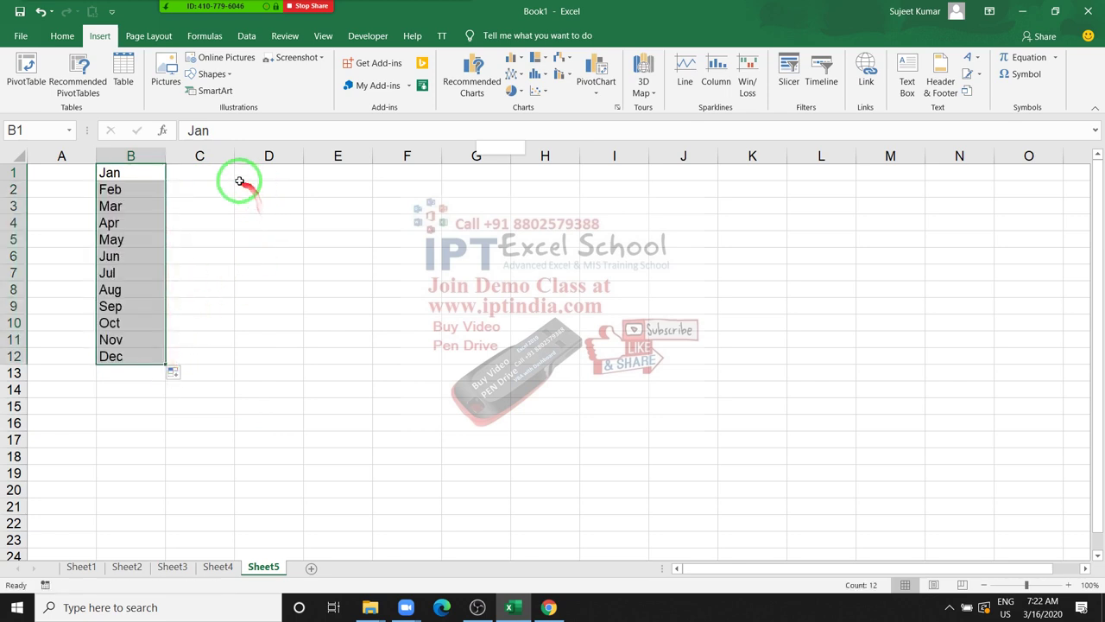
left_click_drag(212, 184, 212, 179)
Enter Sun in C1 and auto-fill repeating day names down to C12
left_click(211, 178)
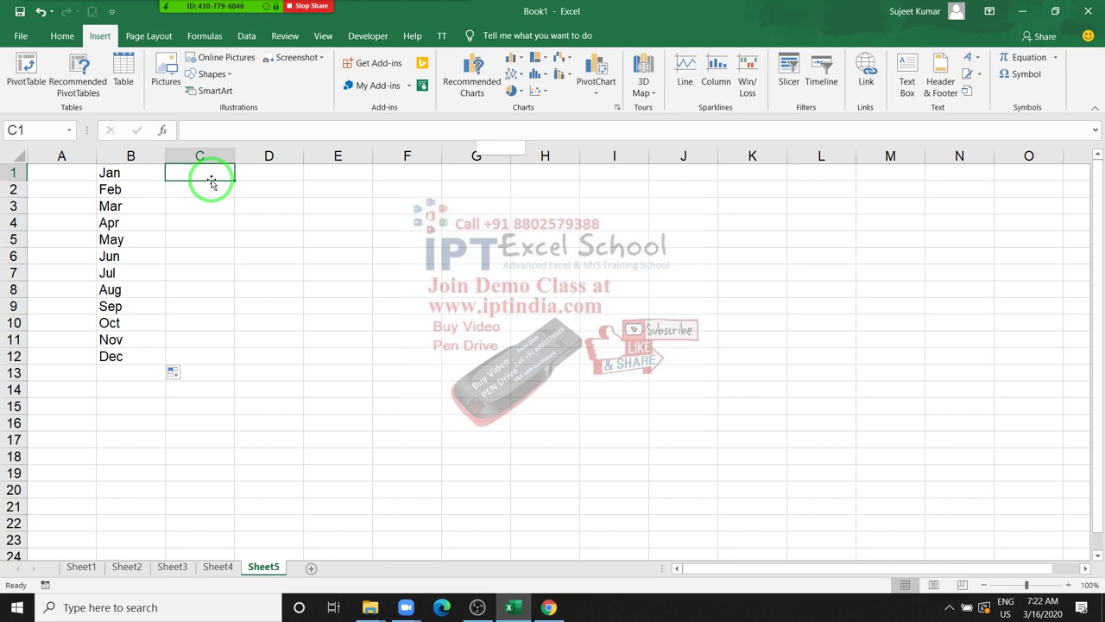
type("M")
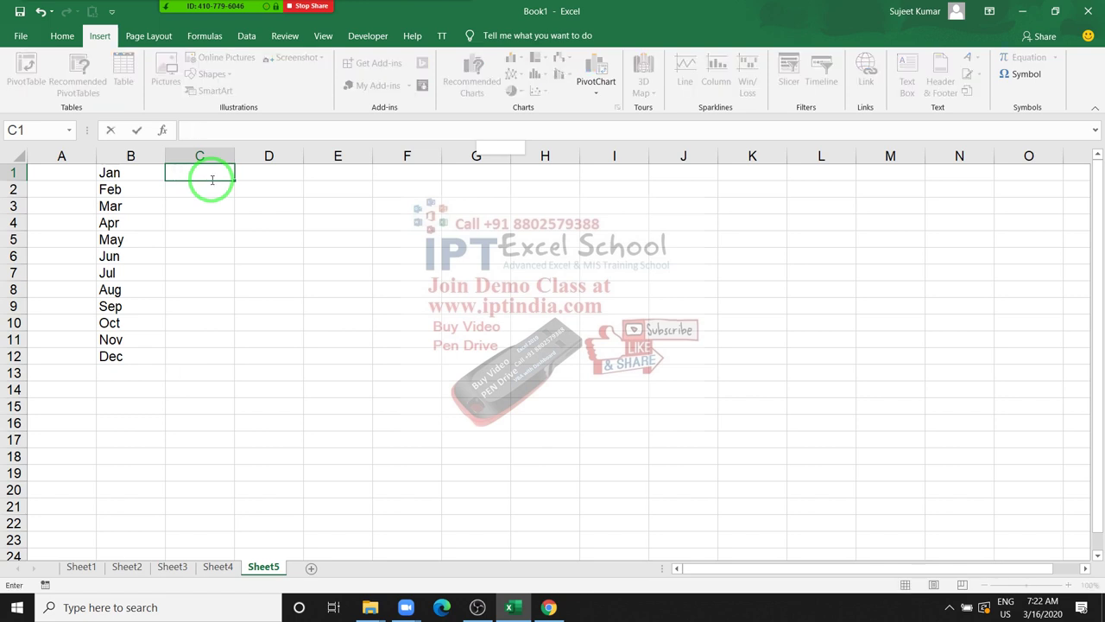
type("Sun")
key("Return")
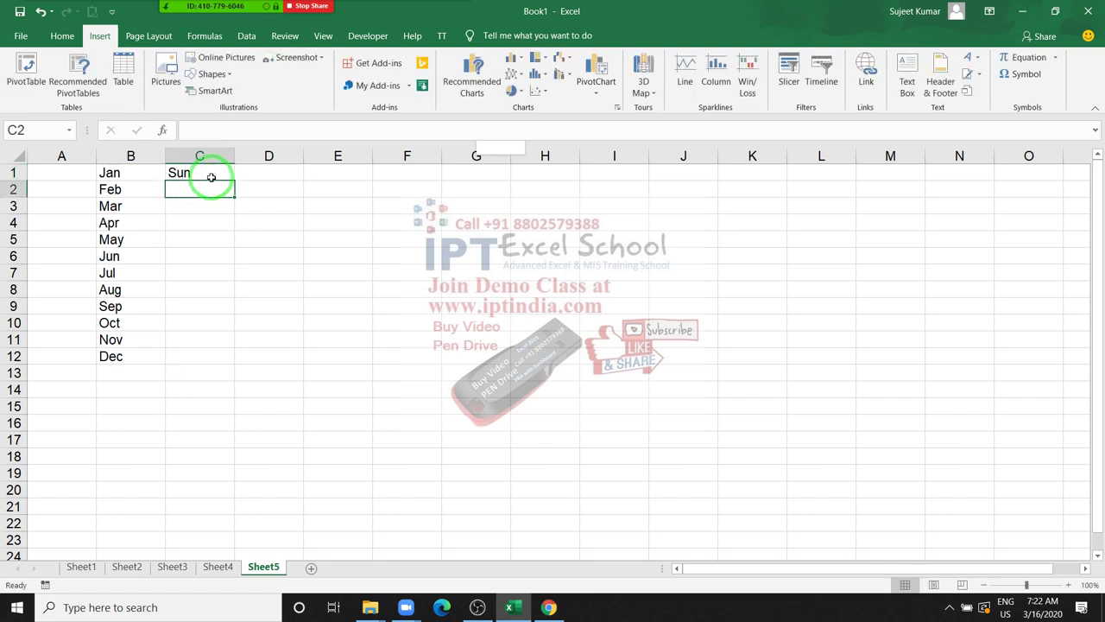
left_click(216, 173)
double_click(236, 179)
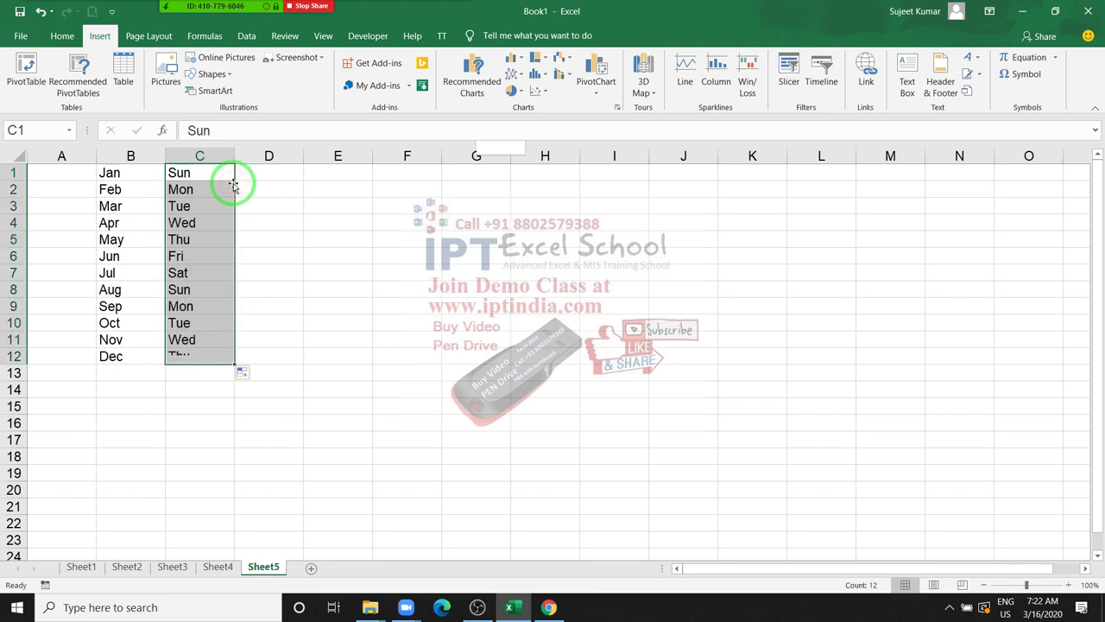
left_click(271, 175)
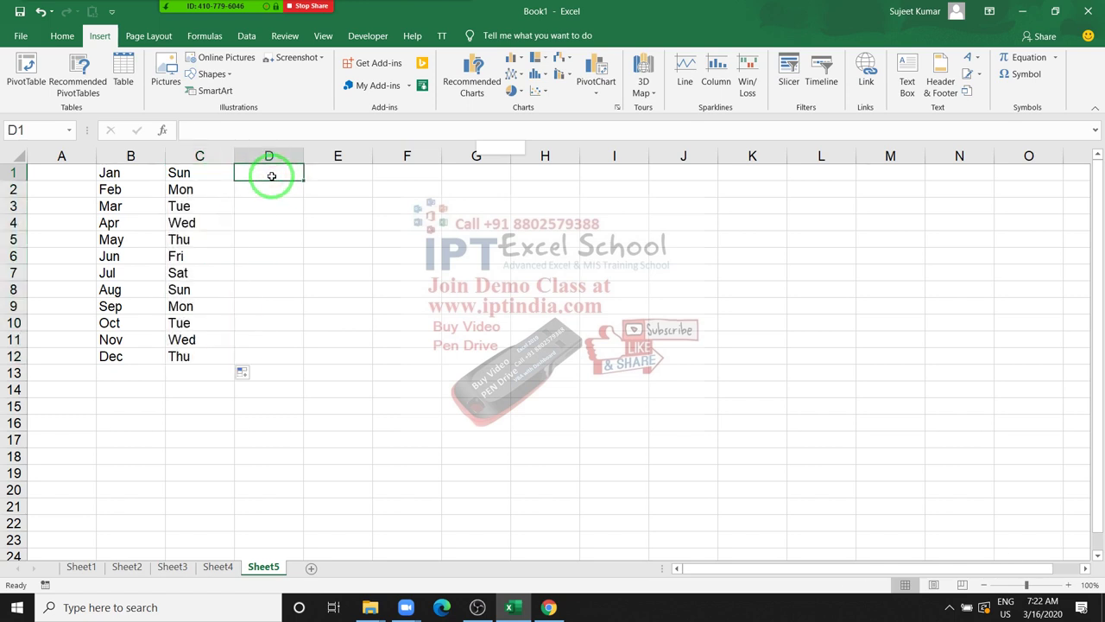
Open Edit Custom Lists from the General section of Excel Options' Advanced page
left_click(21, 35)
key("Escape")
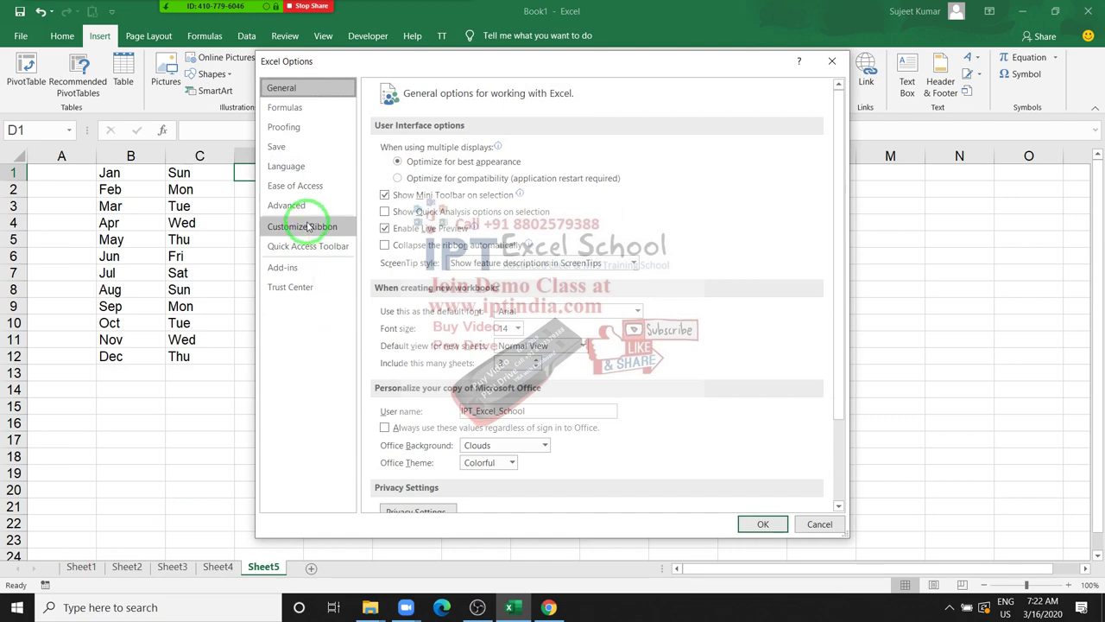
left_click(313, 227)
left_click(289, 206)
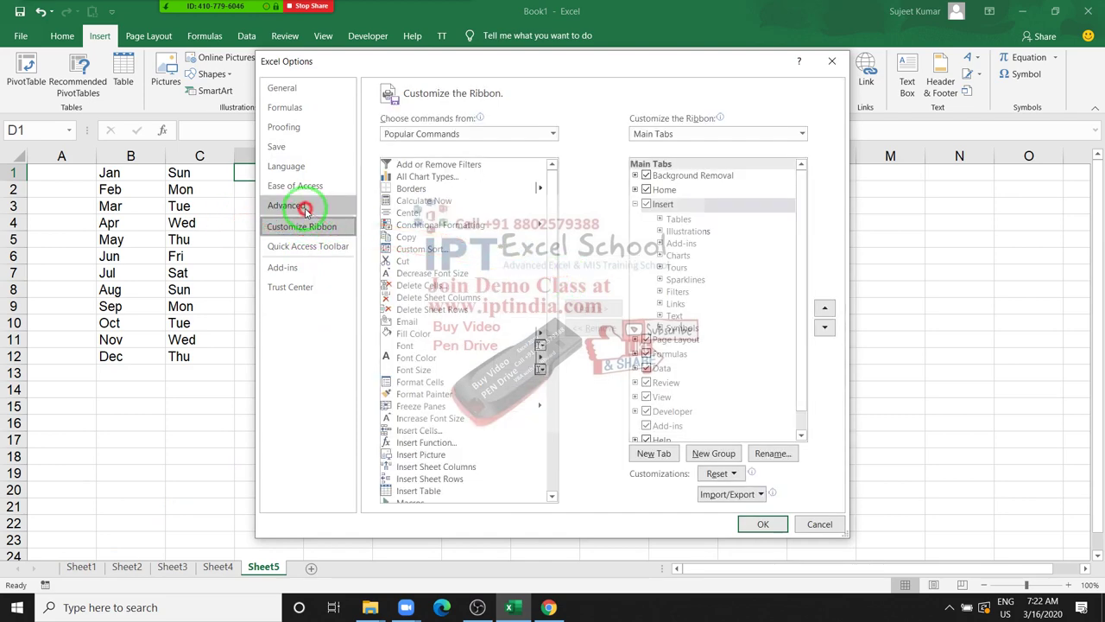
scroll(529, 281, "down", 10)
scroll(529, 282, "down", 10)
scroll(529, 282, "down", 10)
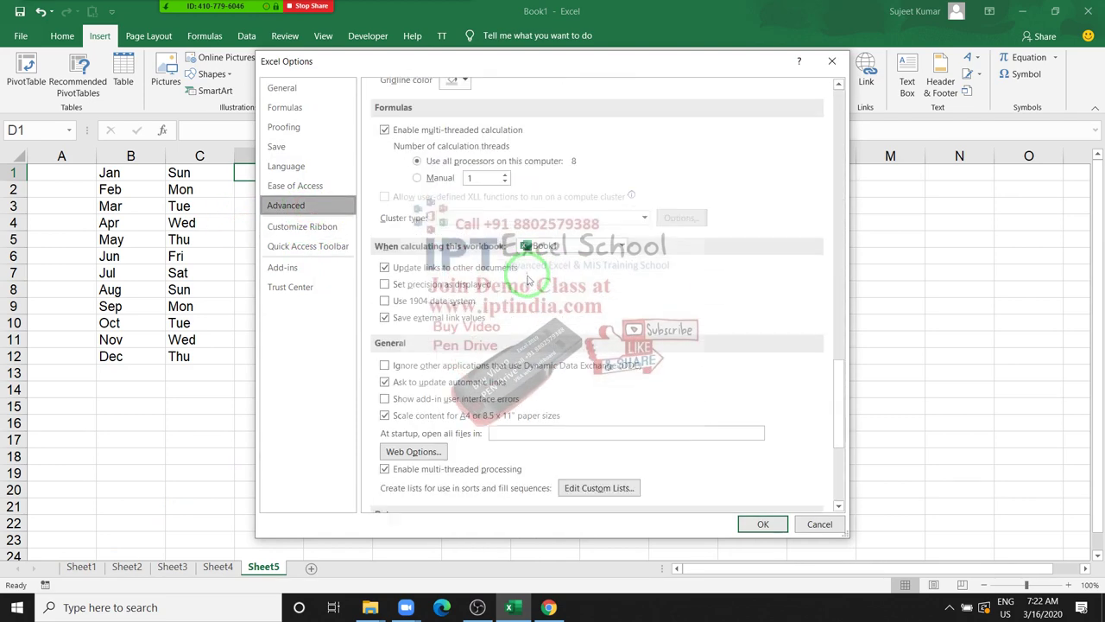
scroll(529, 282, "down", 10)
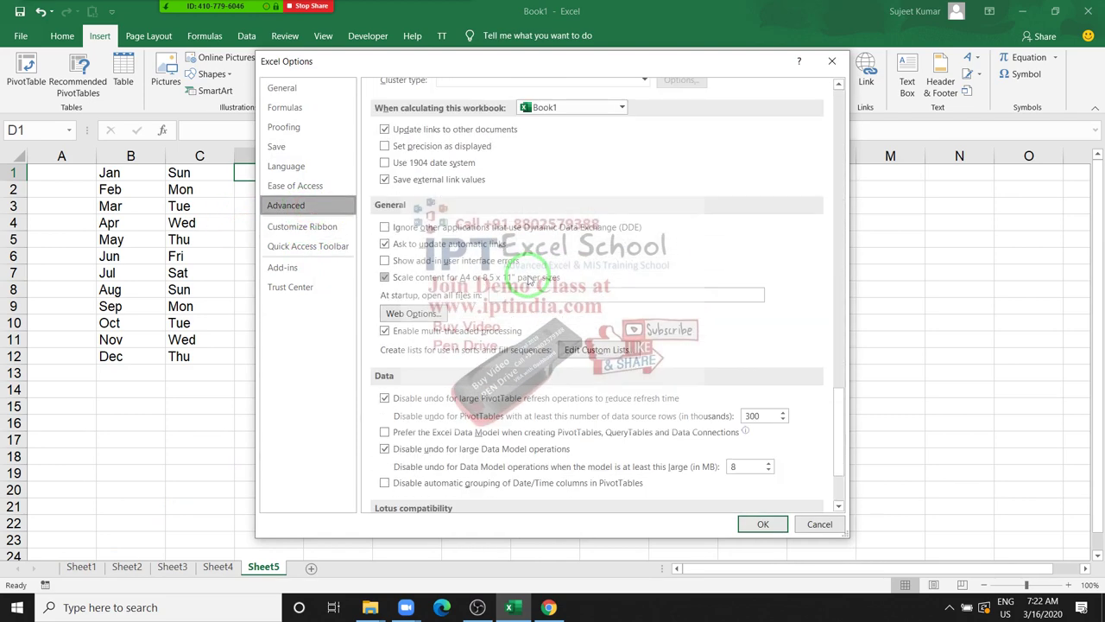
left_click(624, 354)
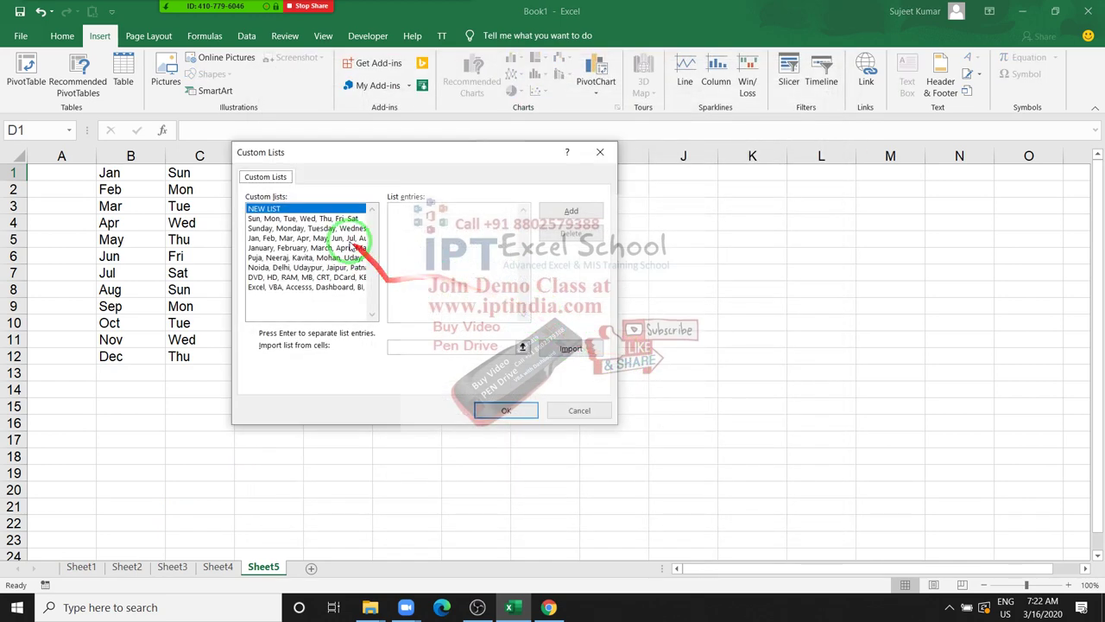
Inspect the day, month, city, first-name, computer-parts and software-course custom lists
left_click(309, 219)
left_click(309, 239)
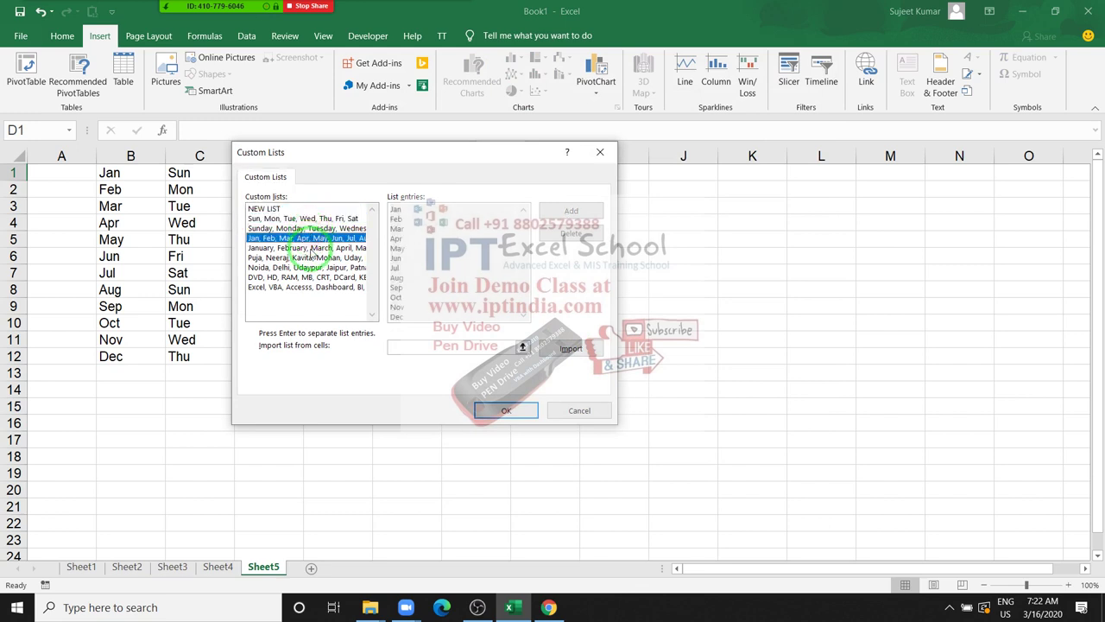
left_click(311, 248)
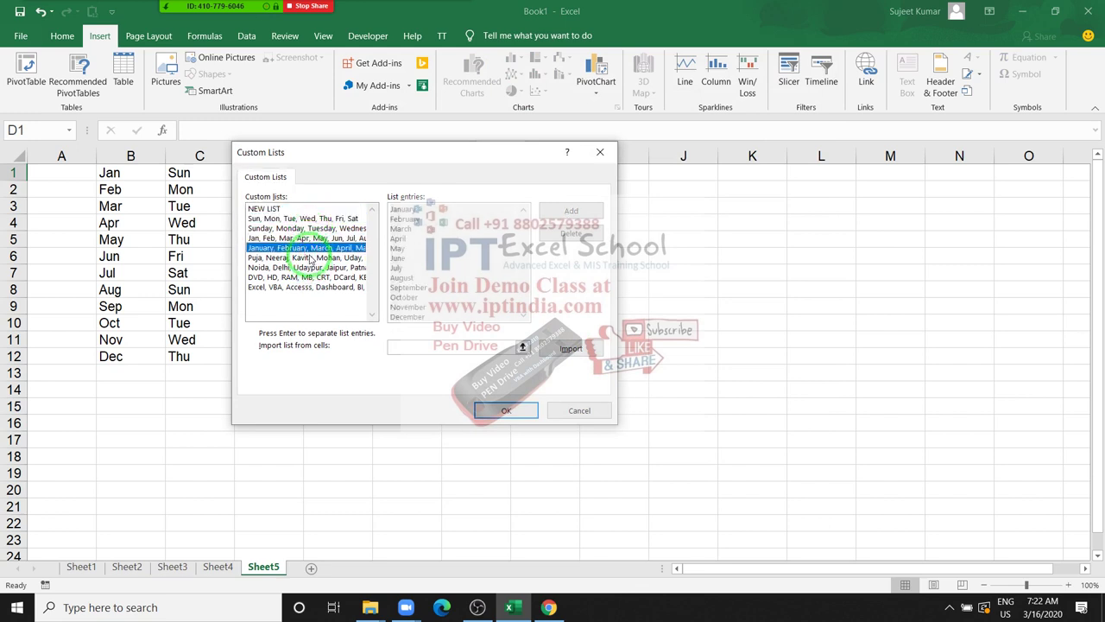
left_click(281, 209)
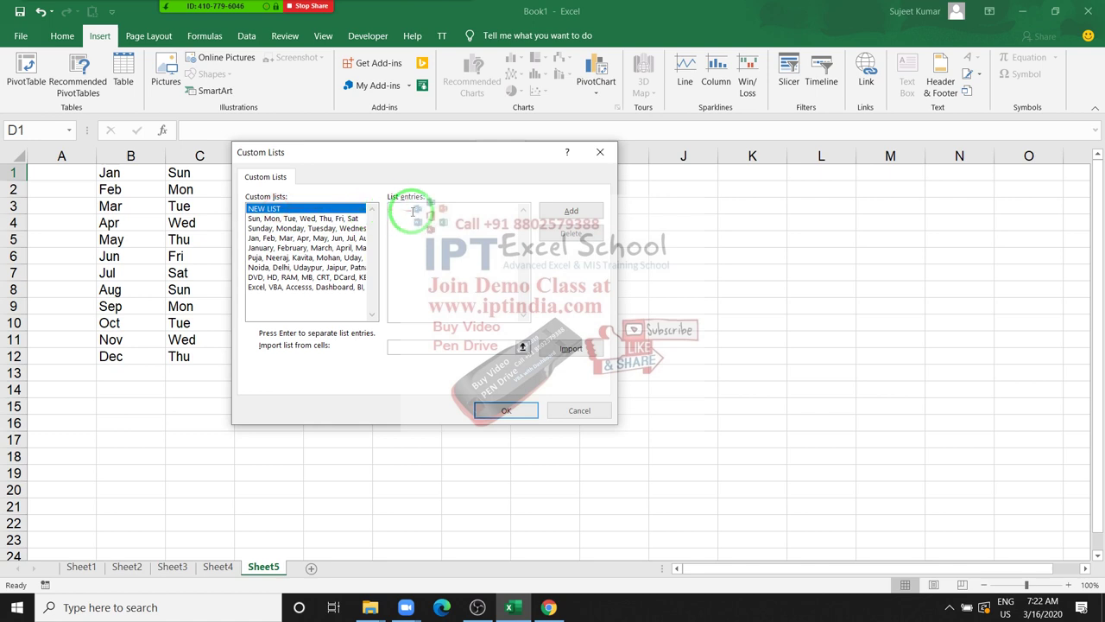
left_click(356, 267)
left_click(406, 214)
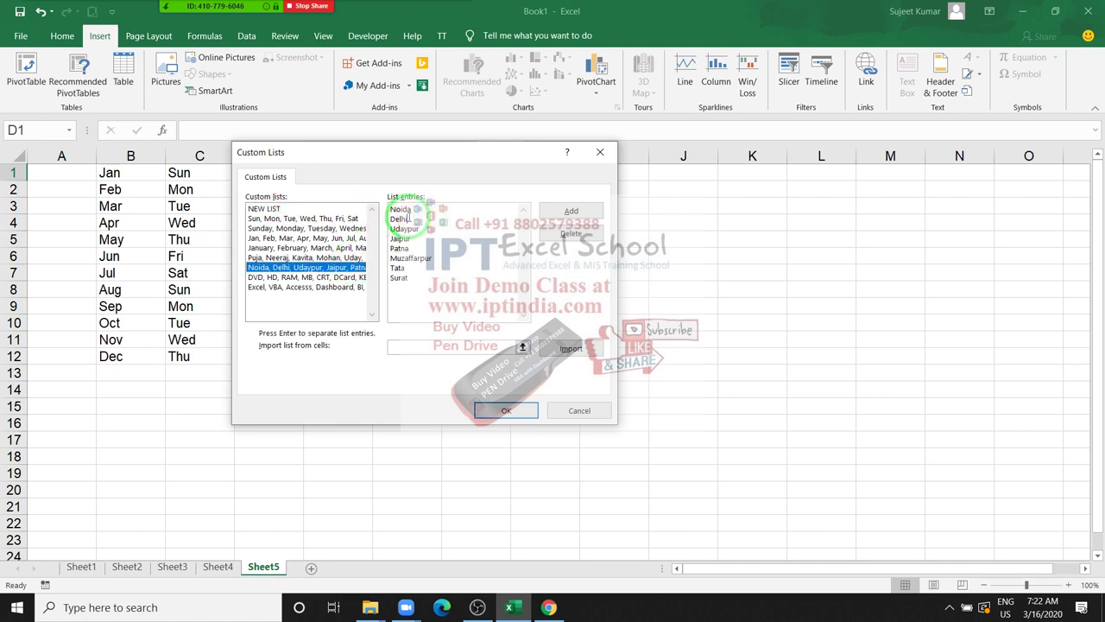
left_click(315, 264)
left_click(314, 258)
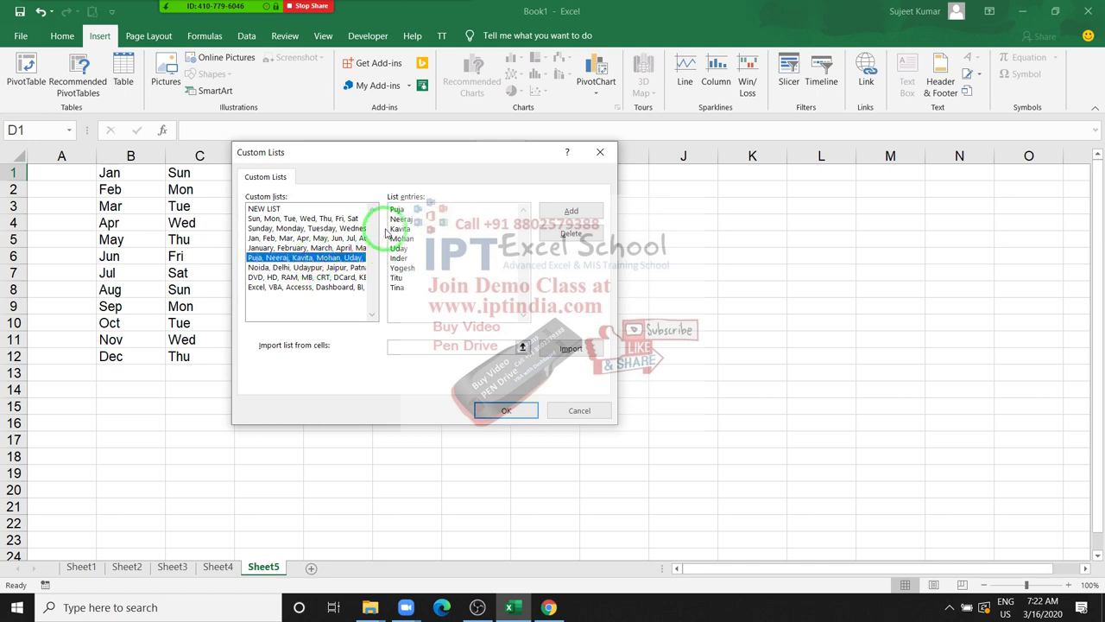
left_click(345, 279)
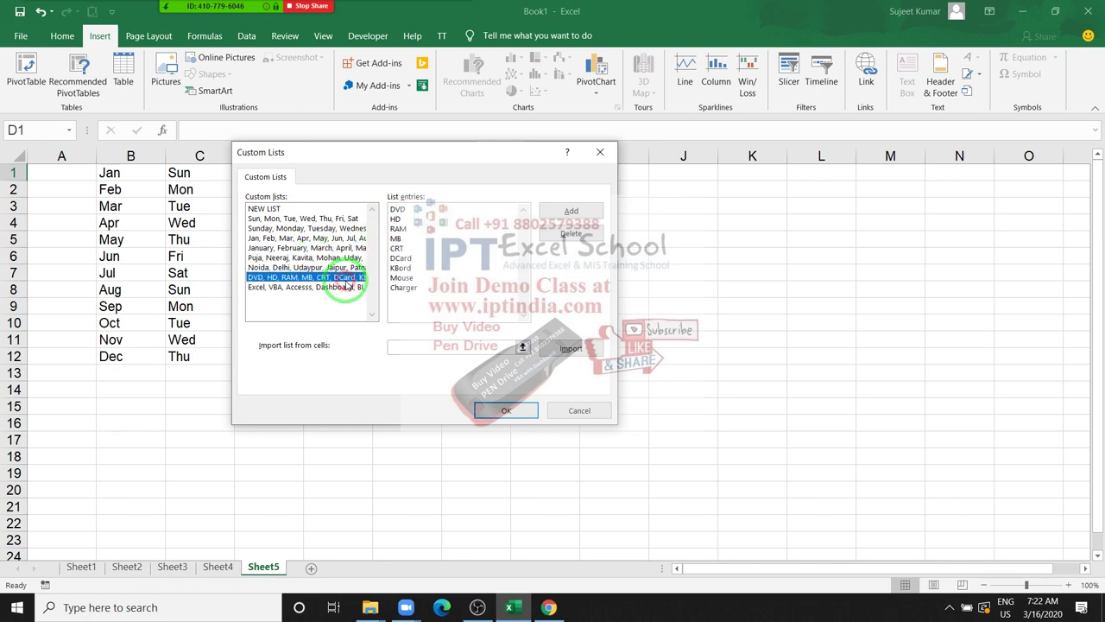
left_click(344, 289)
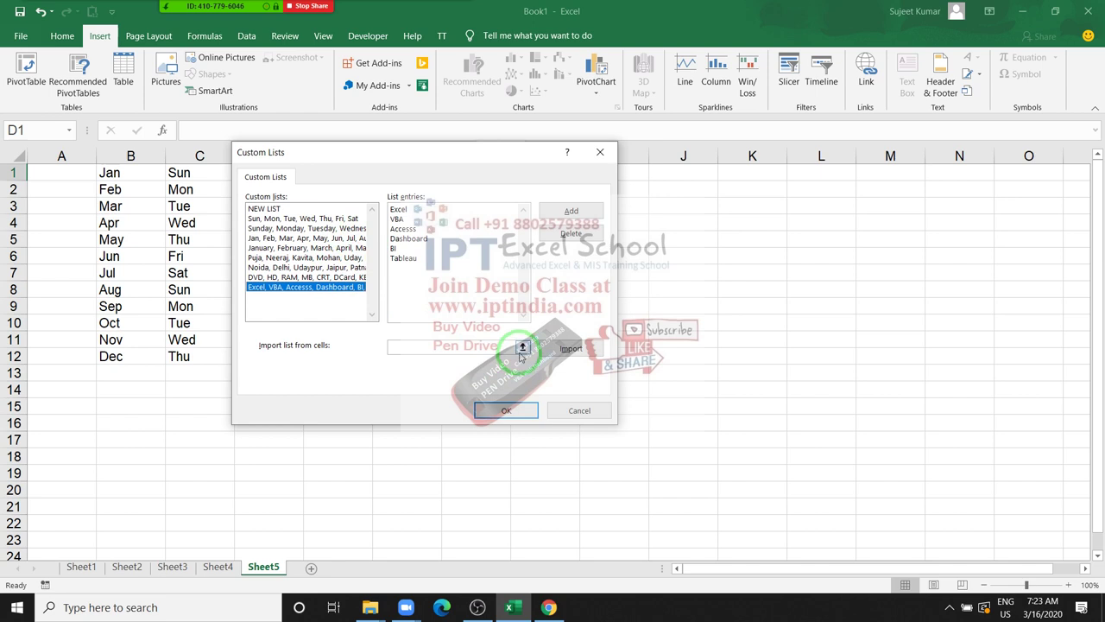
Import a custom list from $J$1:$J$12 and close the Custom Lists dialog
left_click(521, 347)
left_click_drag(704, 172, 669, 337)
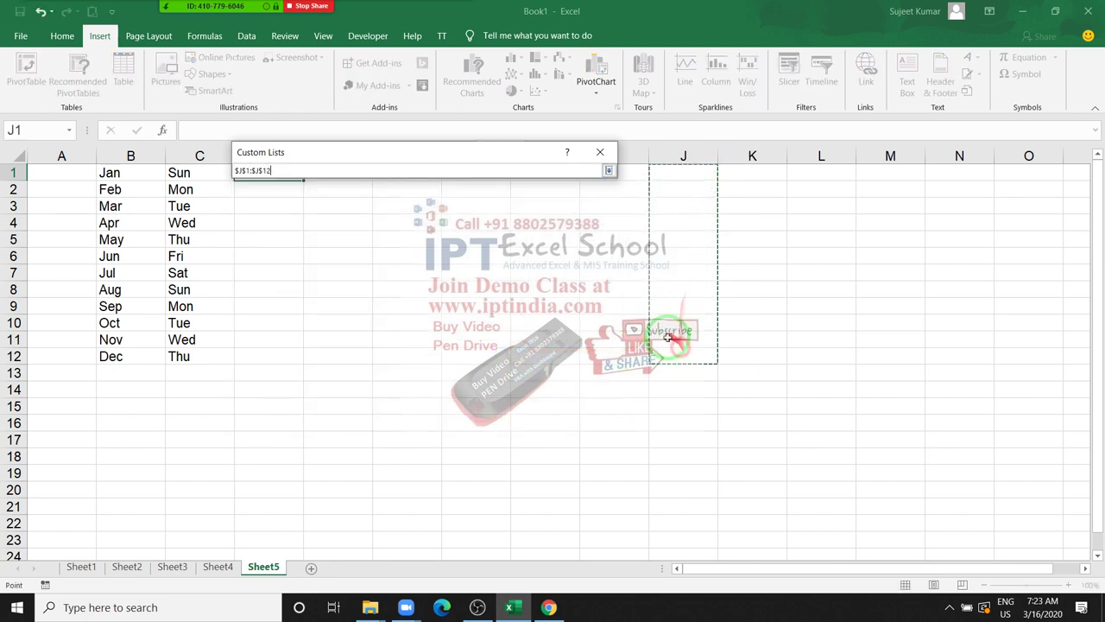
left_click(608, 171)
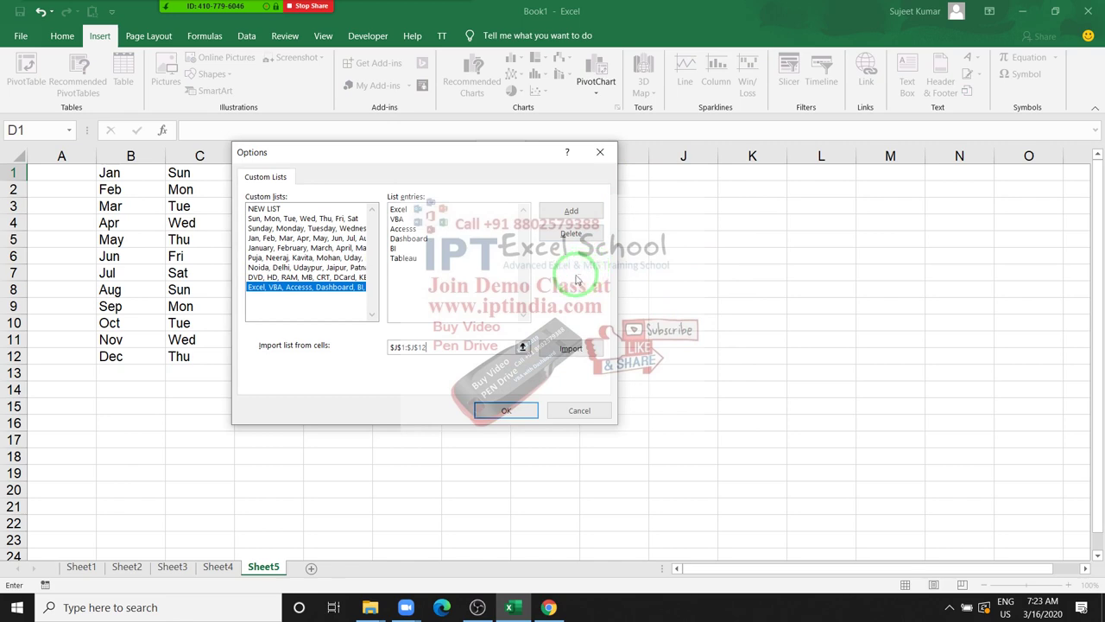
key("Return")
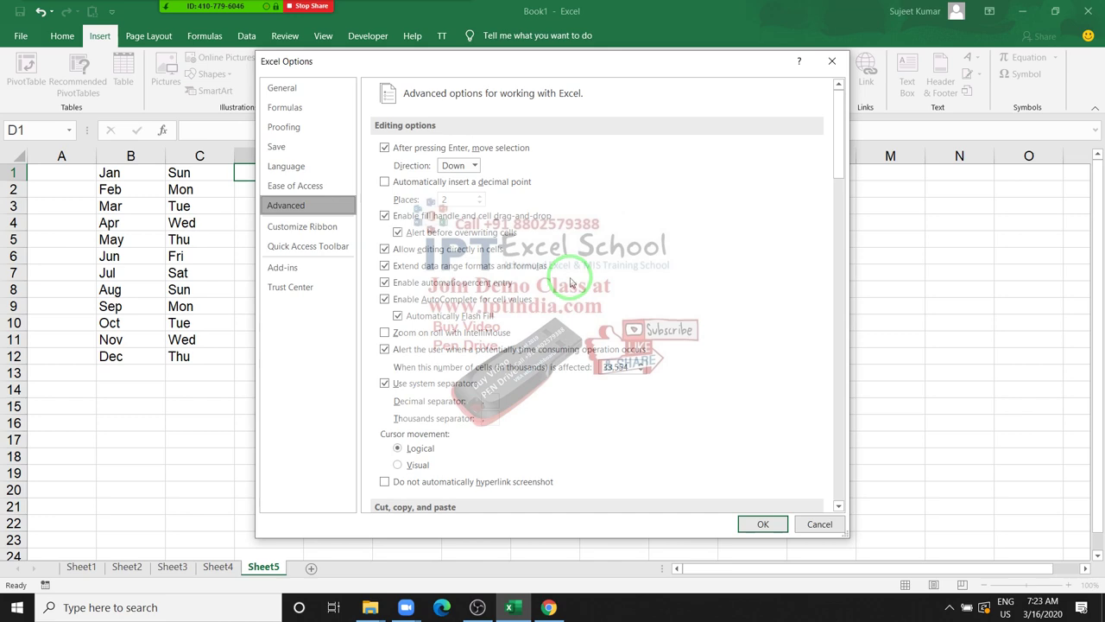
Close Excel Options, then briefly view and close Zoom's participants window
key("Return")
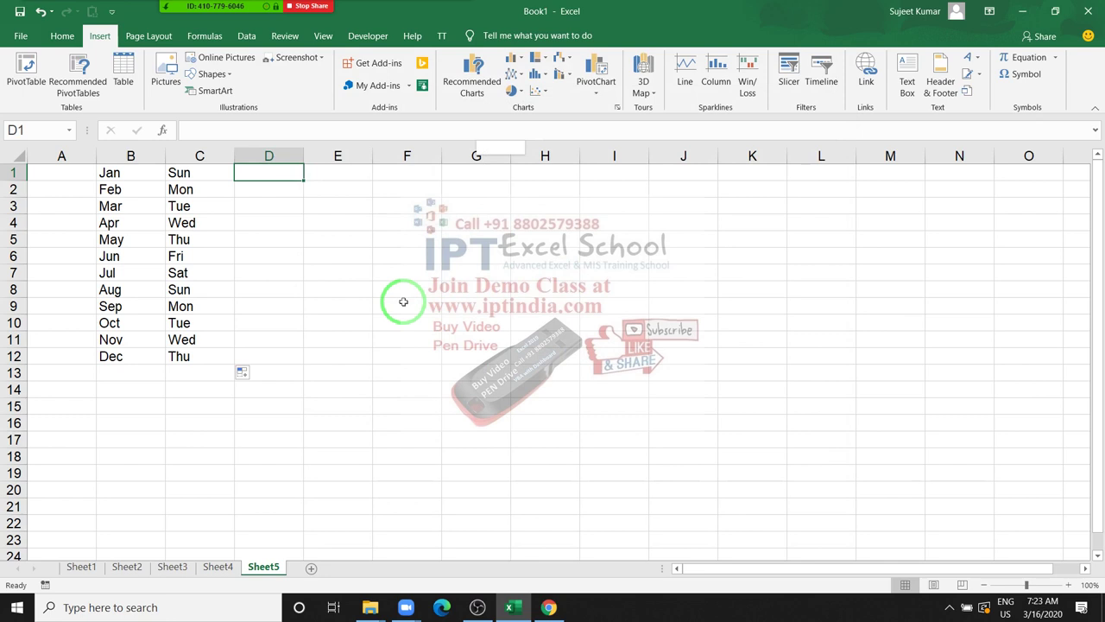
mouse_move(246, 12)
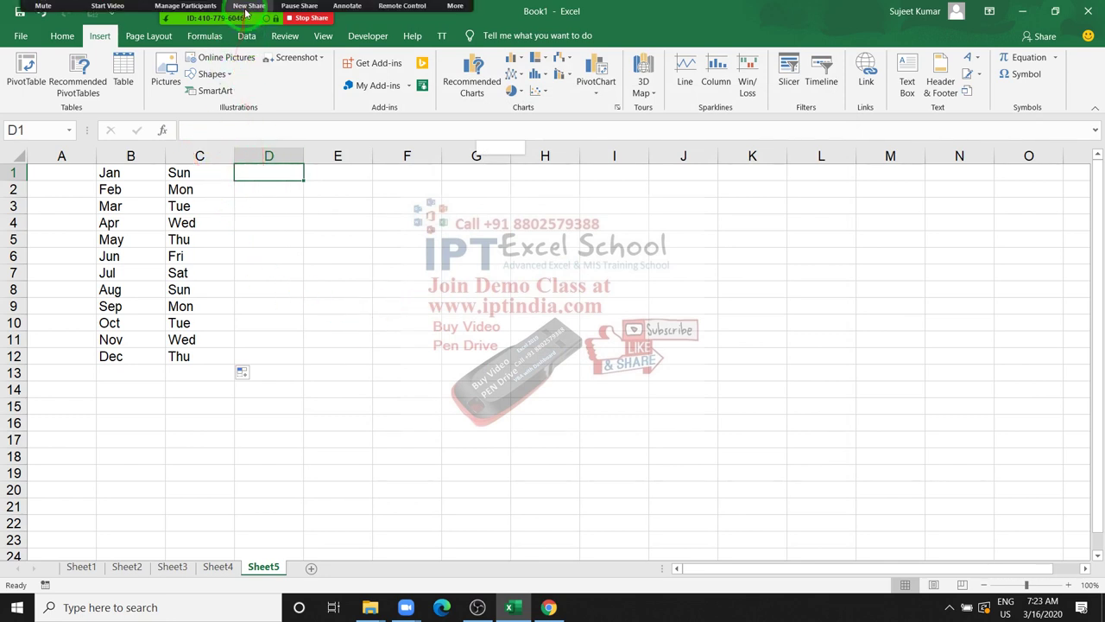
left_click(204, 24)
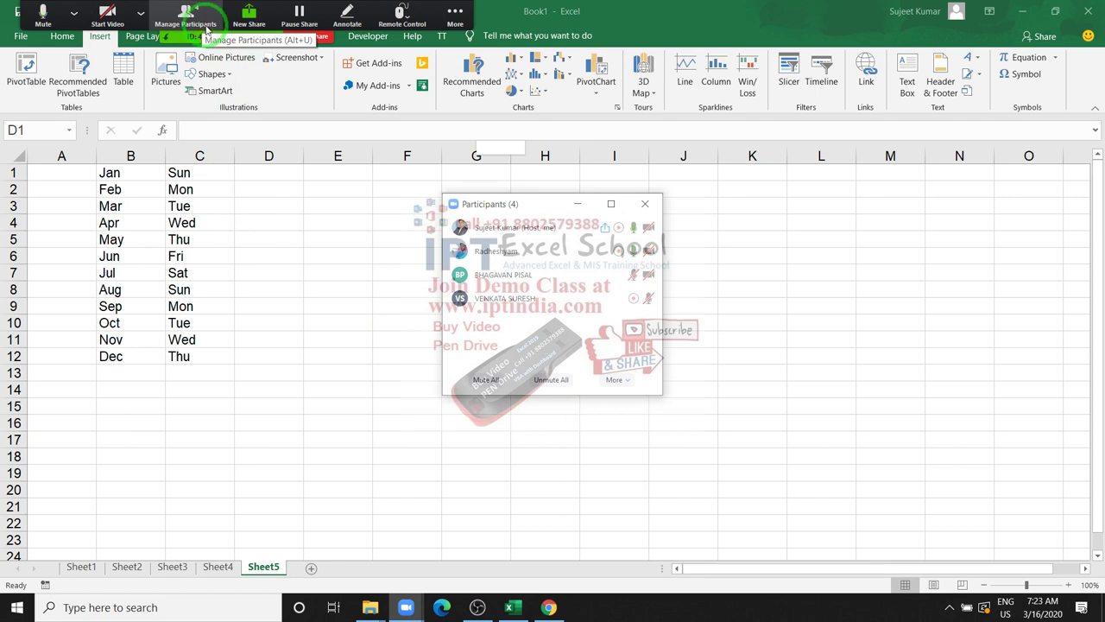
left_click(205, 29)
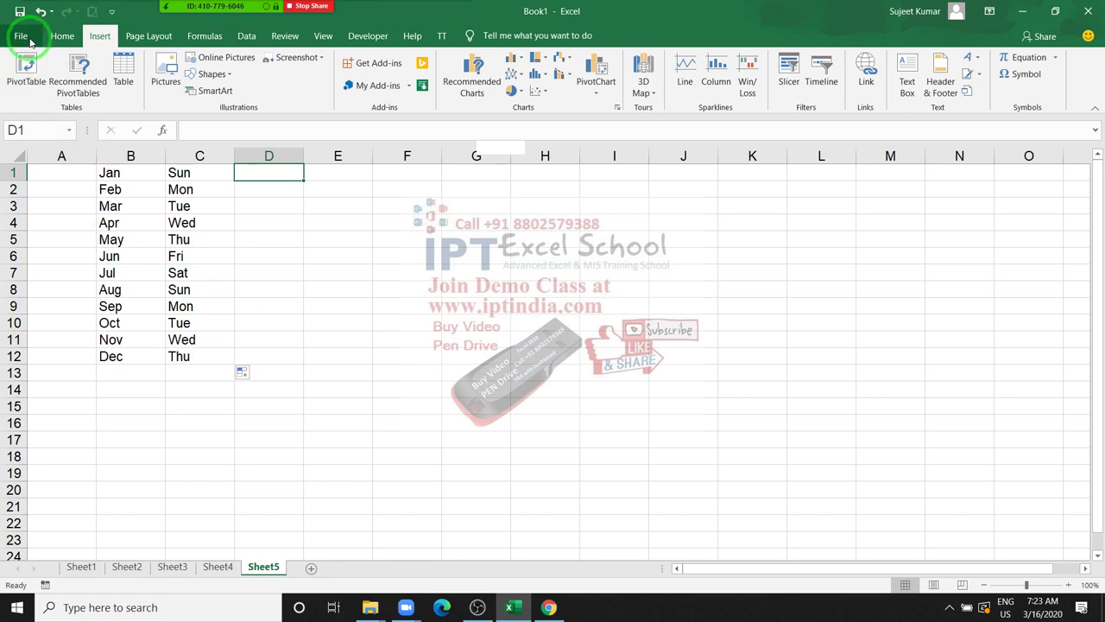
Reopen Excel Options, scroll through the Advanced page, and switch to Customize Ribbon
left_click(24, 37)
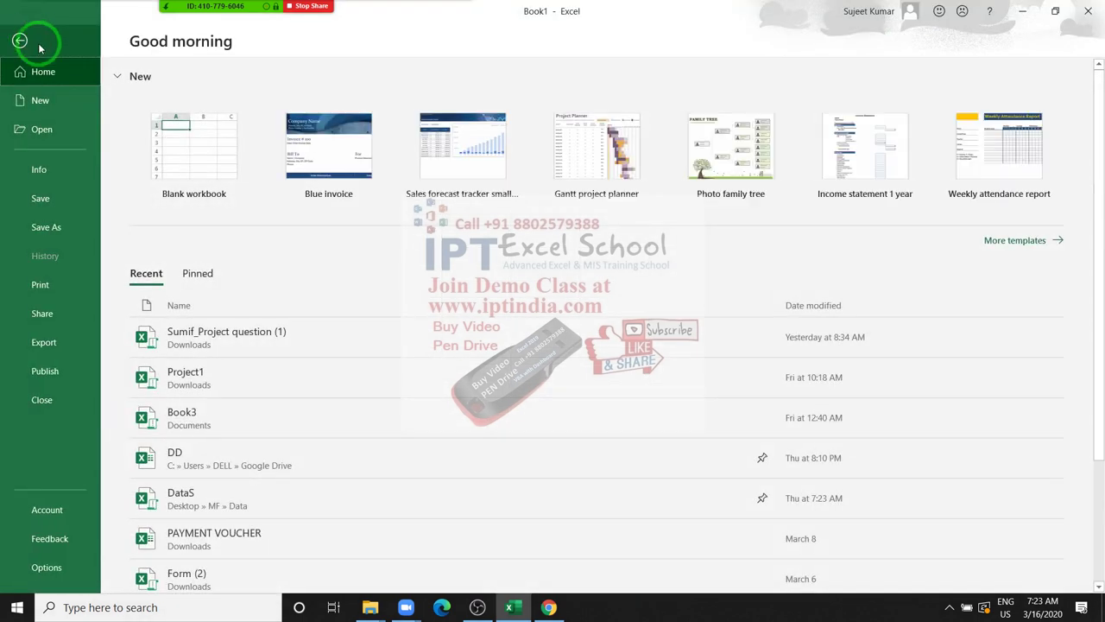
left_click(48, 567)
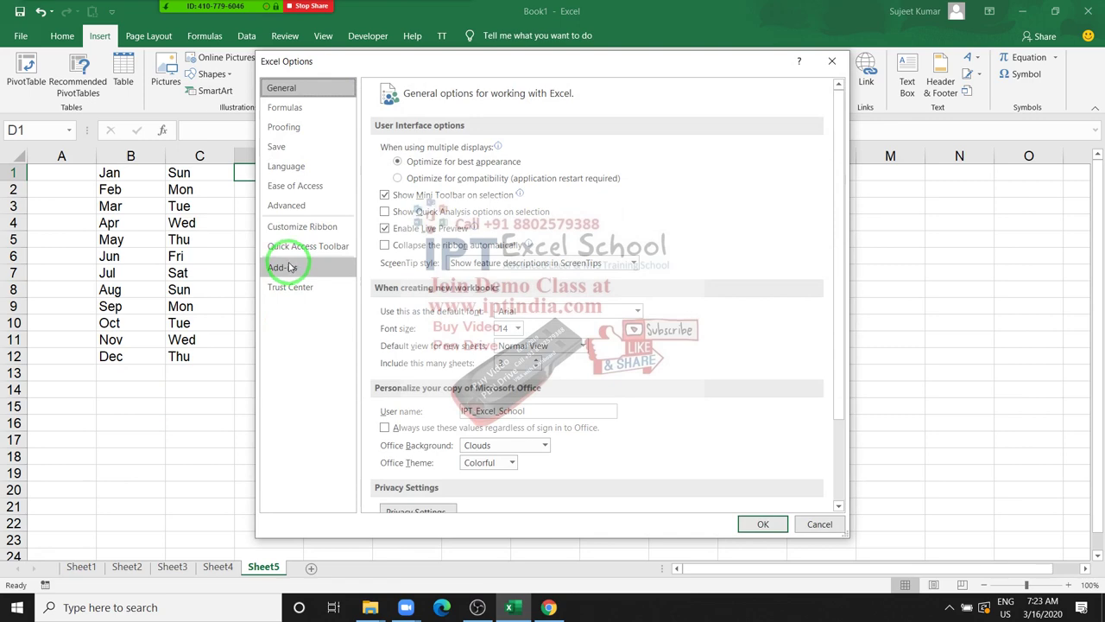
scroll(453, 252, "down", 2)
scroll(453, 252, "down", 1)
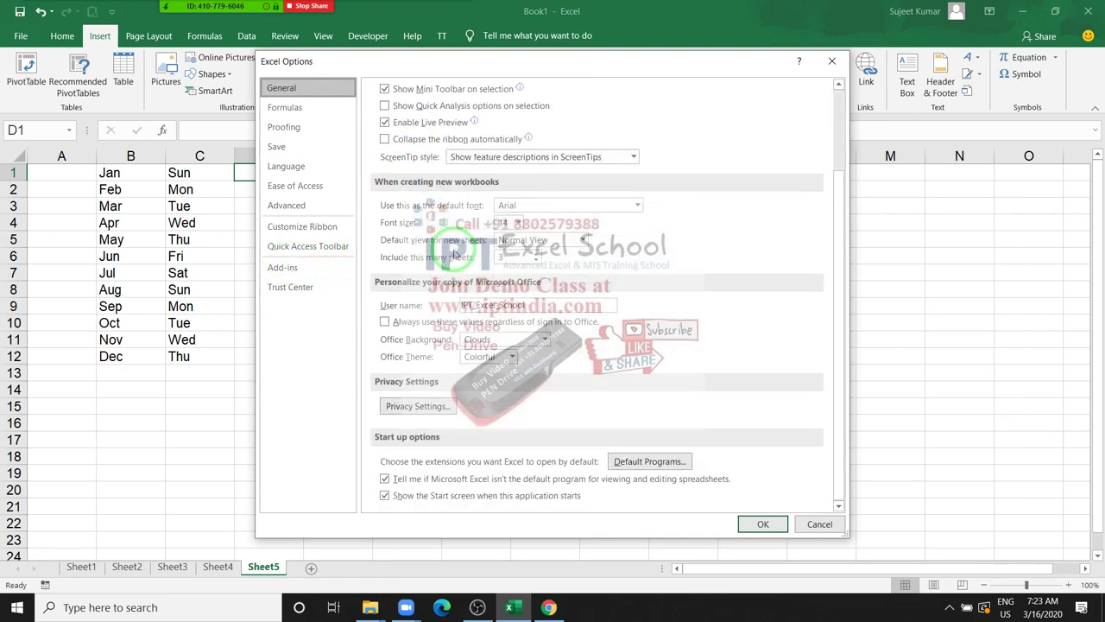
scroll(454, 252, "up", 3)
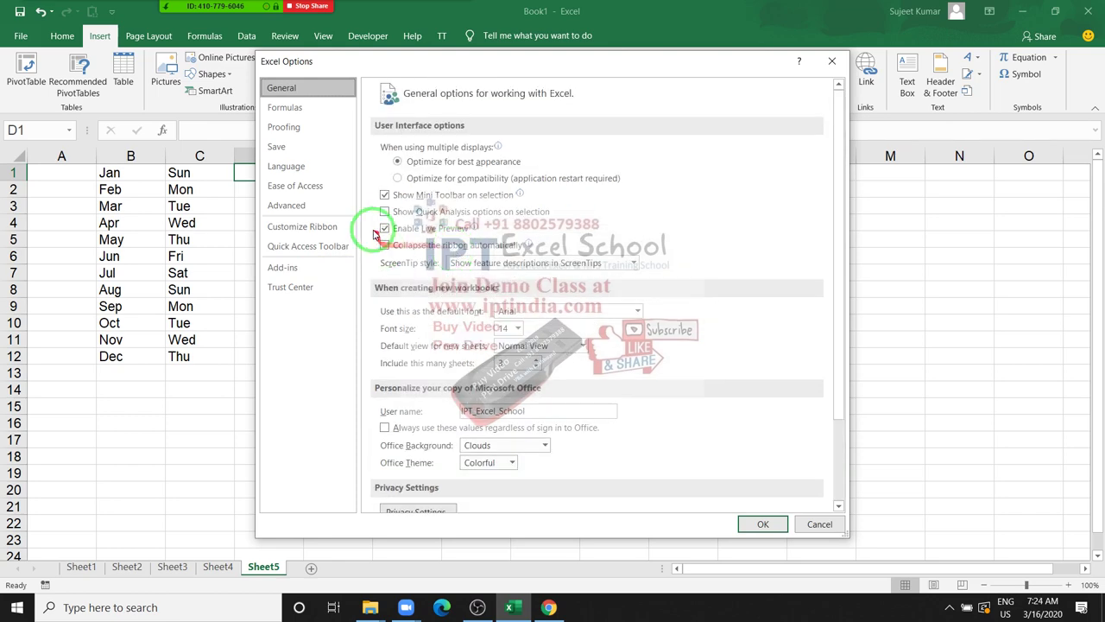
left_click(332, 209)
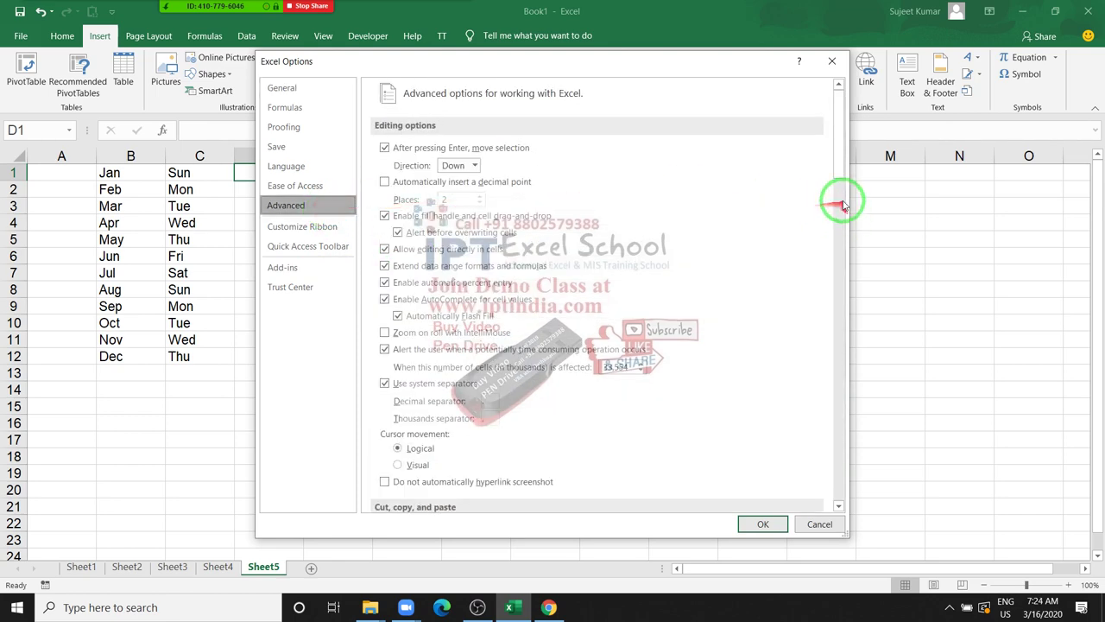
left_click_drag(837, 174, 825, 518)
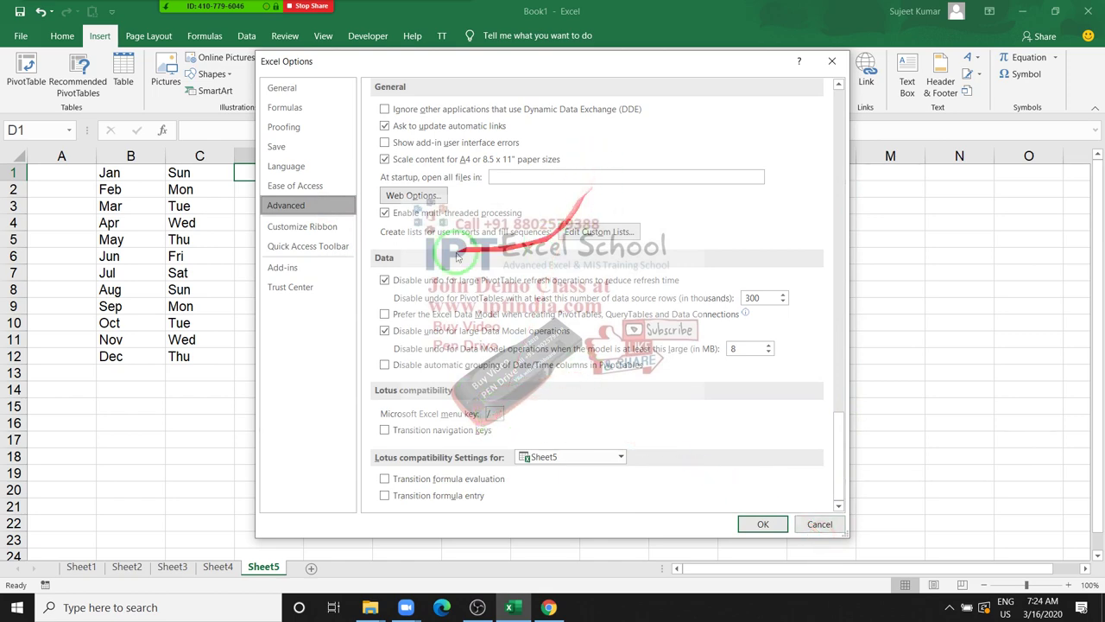
left_click(332, 238)
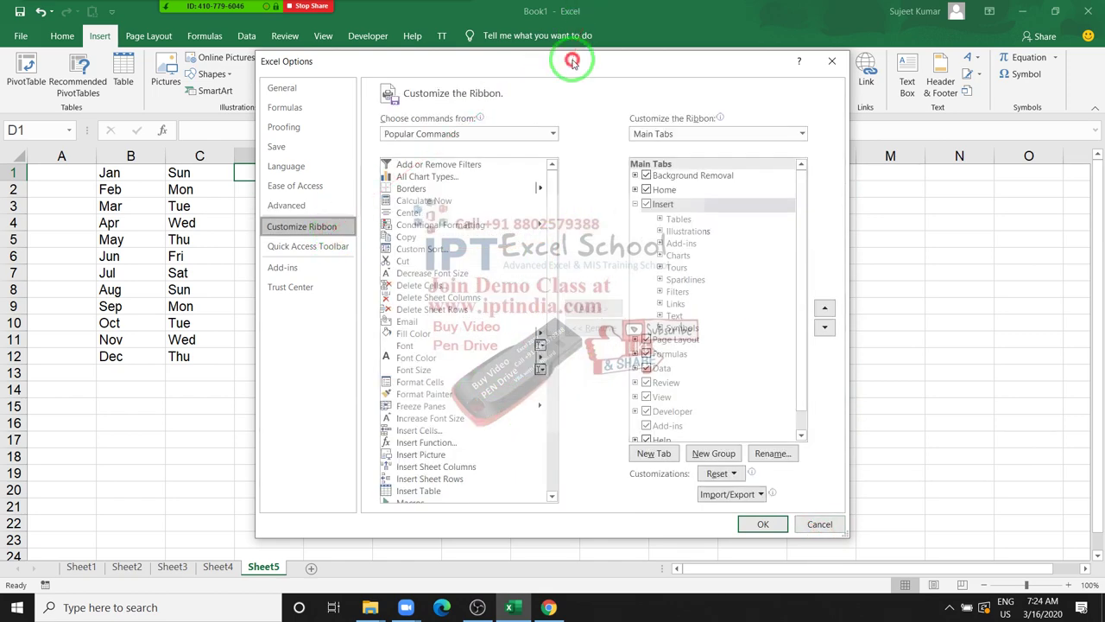
Reposition the Options window, collapse the Insert tab's groups, and open the 'Choose commands from' list
mouse_move(571, 61)
left_mouse_down()
mouse_move(488, 118)
mouse_move(480, 88)
left_mouse_up()
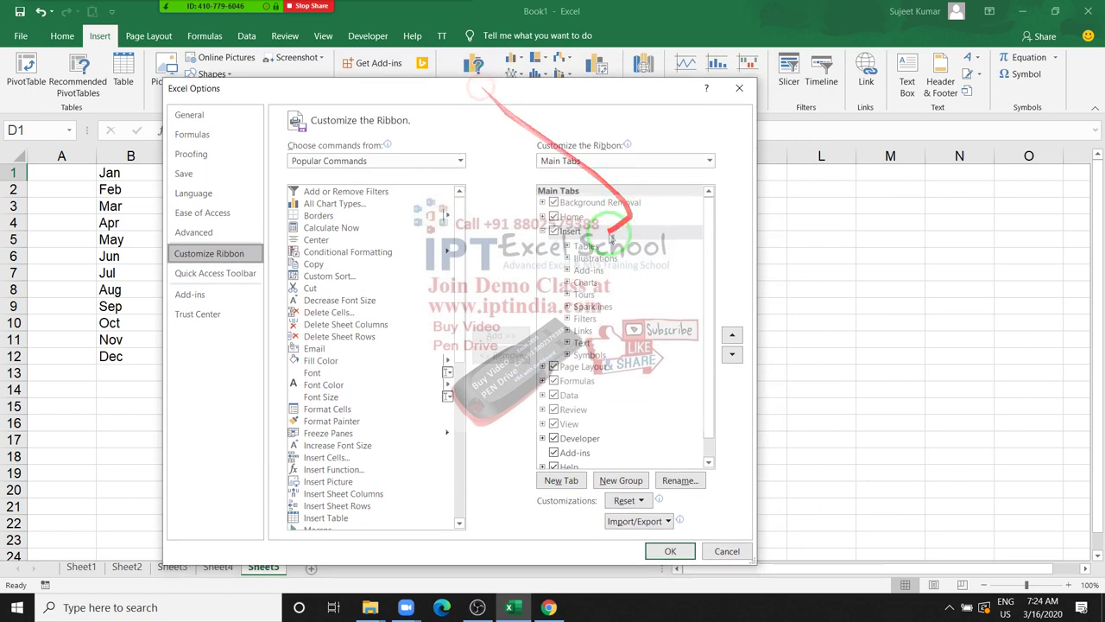
left_click(543, 230)
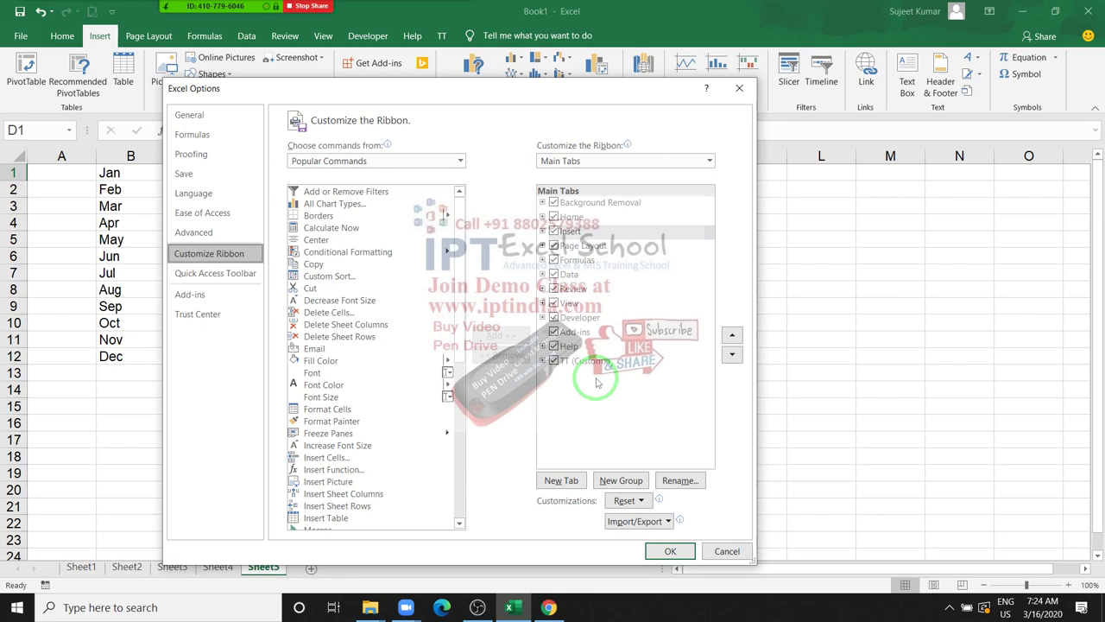
left_click(450, 170)
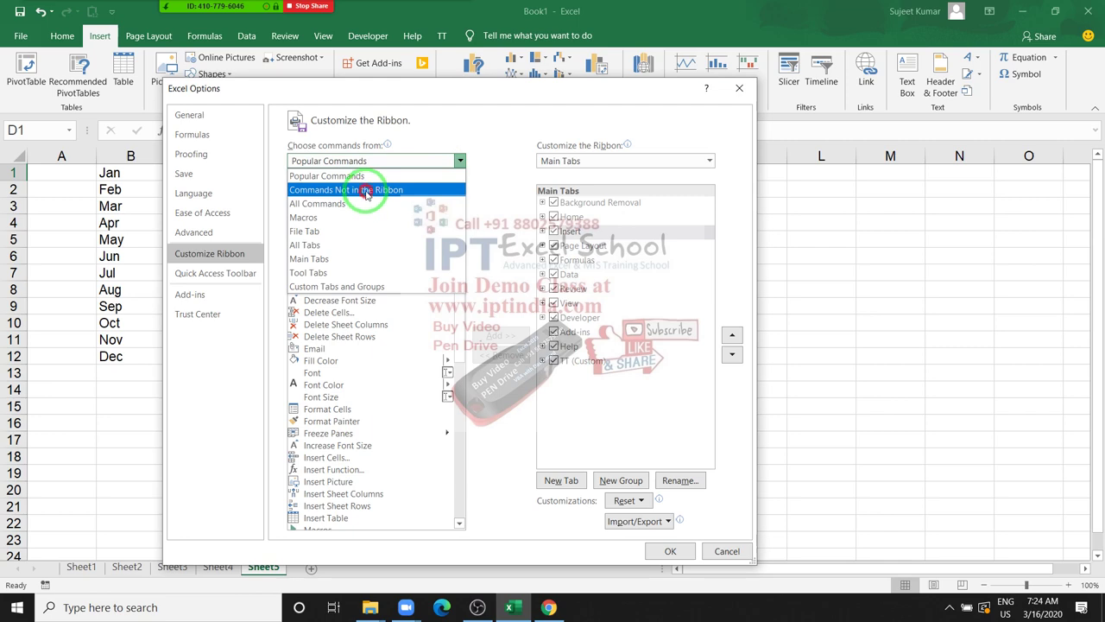
Switch the command source to Commands Not in the Ribbon and select Share Workbook (Legacy)
left_click(366, 192)
scroll(387, 247, "down", 5)
scroll(387, 280, "down", 10)
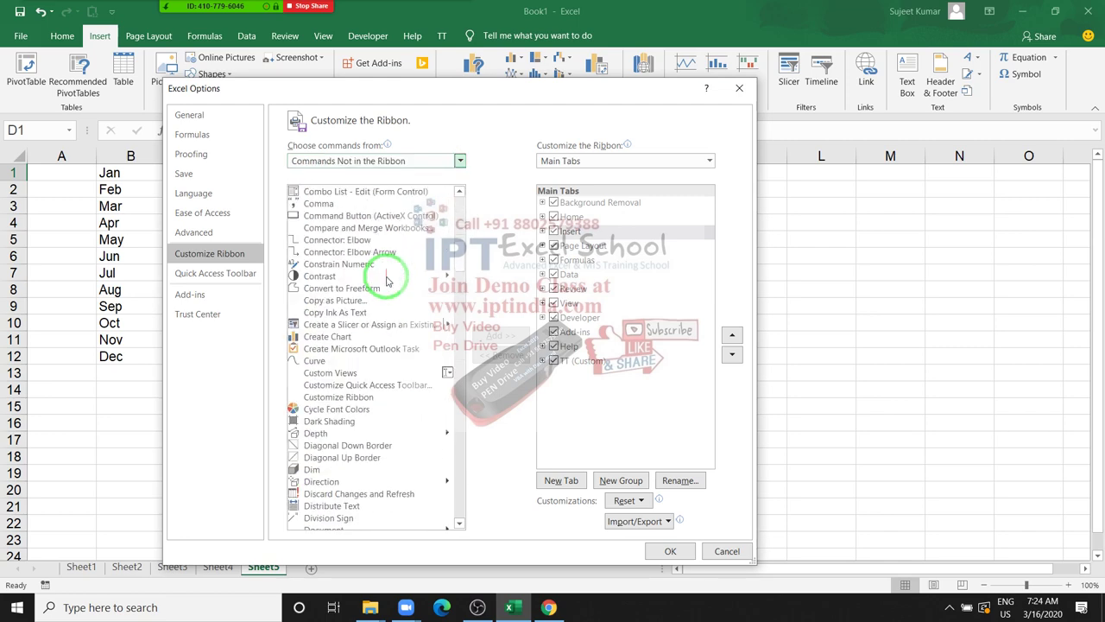
scroll(380, 274, "down", 5)
scroll(375, 271, "down", 15)
scroll(369, 276, "down", 15)
scroll(369, 276, "down", 10)
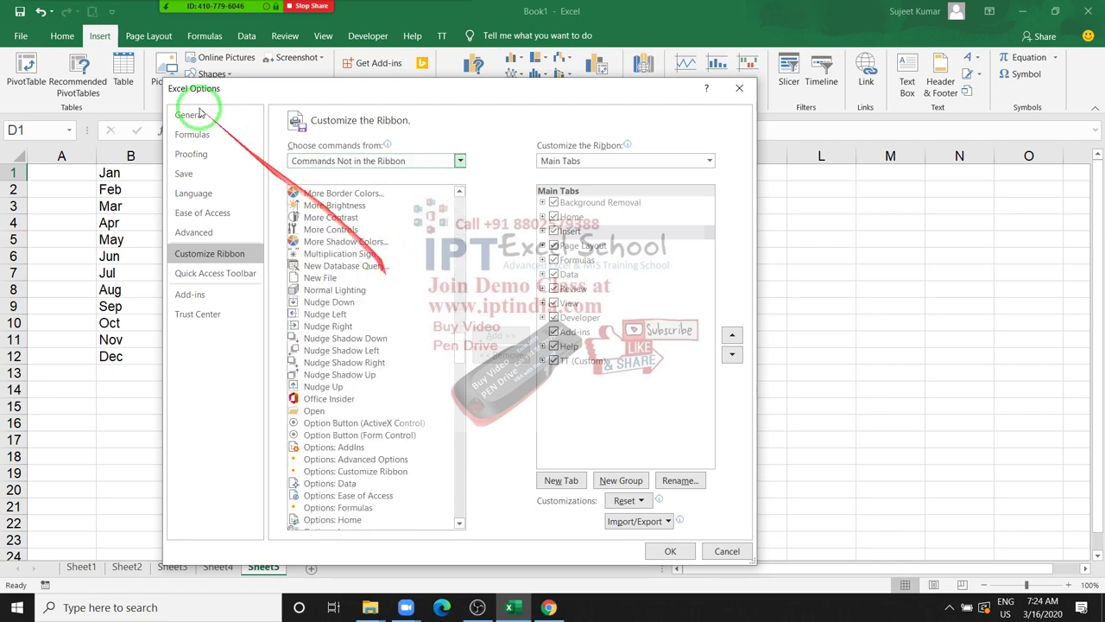
scroll(432, 407, "down", 1)
scroll(424, 418, "down", 10)
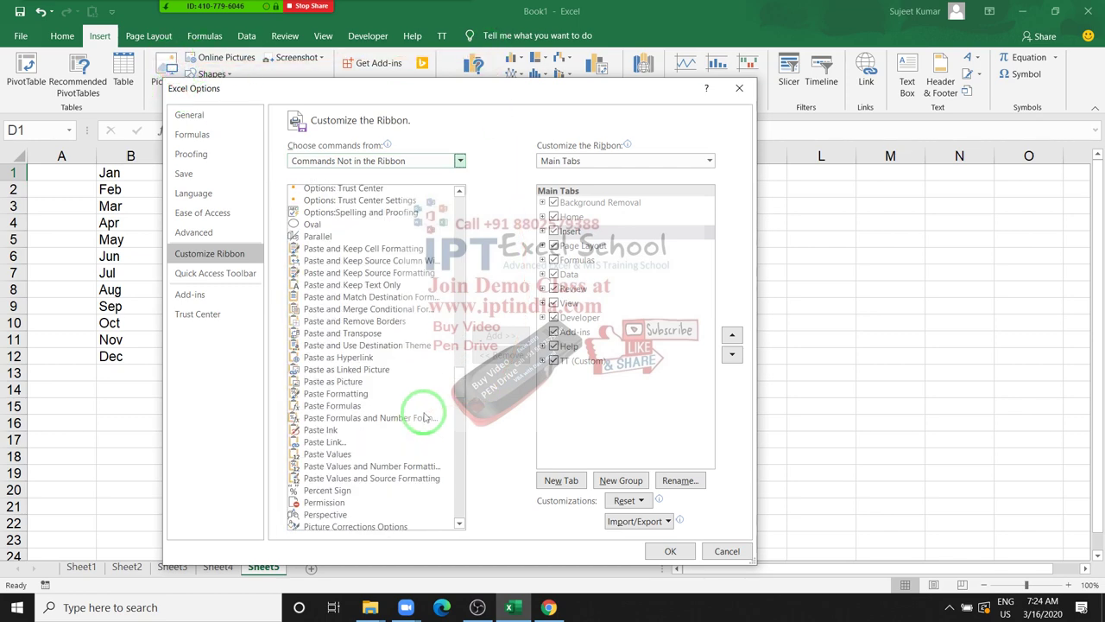
scroll(424, 417, "down", 10)
scroll(424, 415, "down", 13)
scroll(424, 413, "down", 13)
scroll(424, 411, "down", 6)
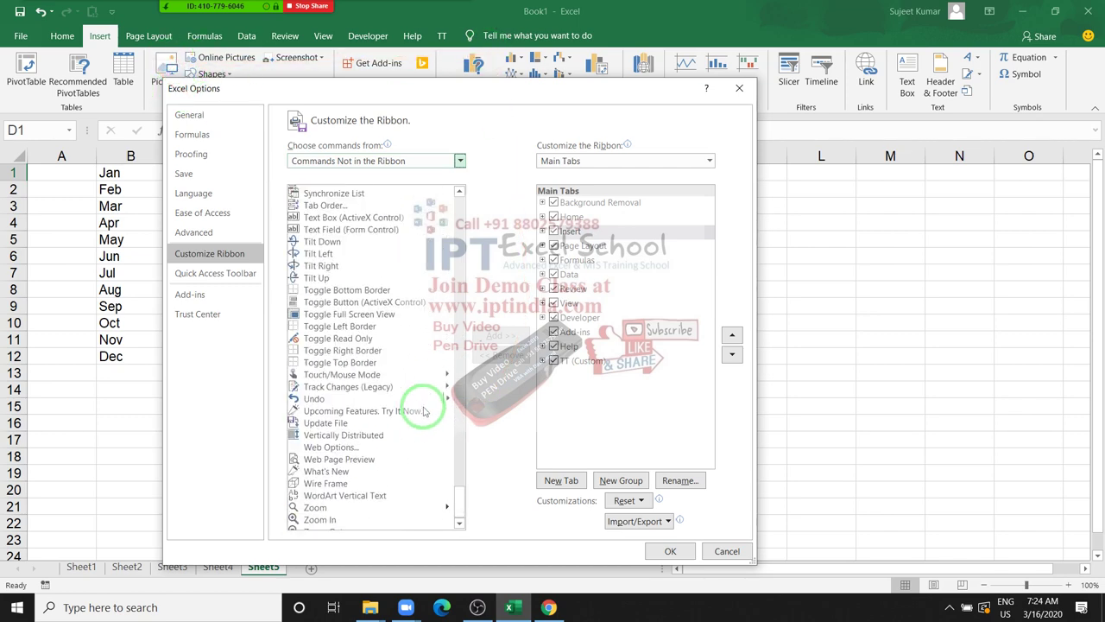
scroll(424, 411, "down", 1)
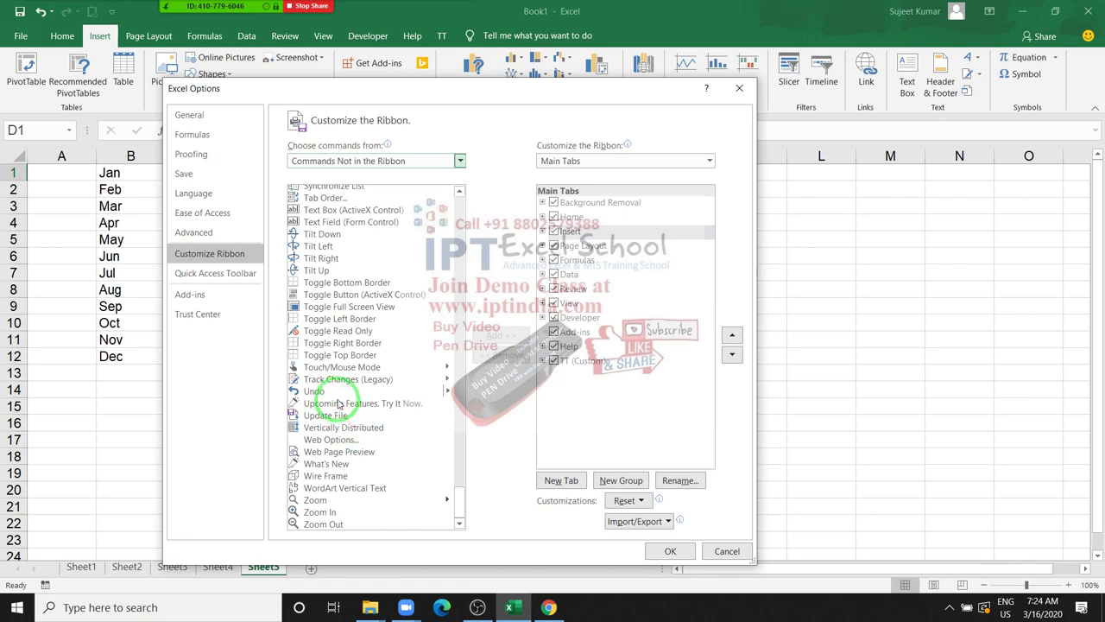
scroll(390, 426, "up", 6)
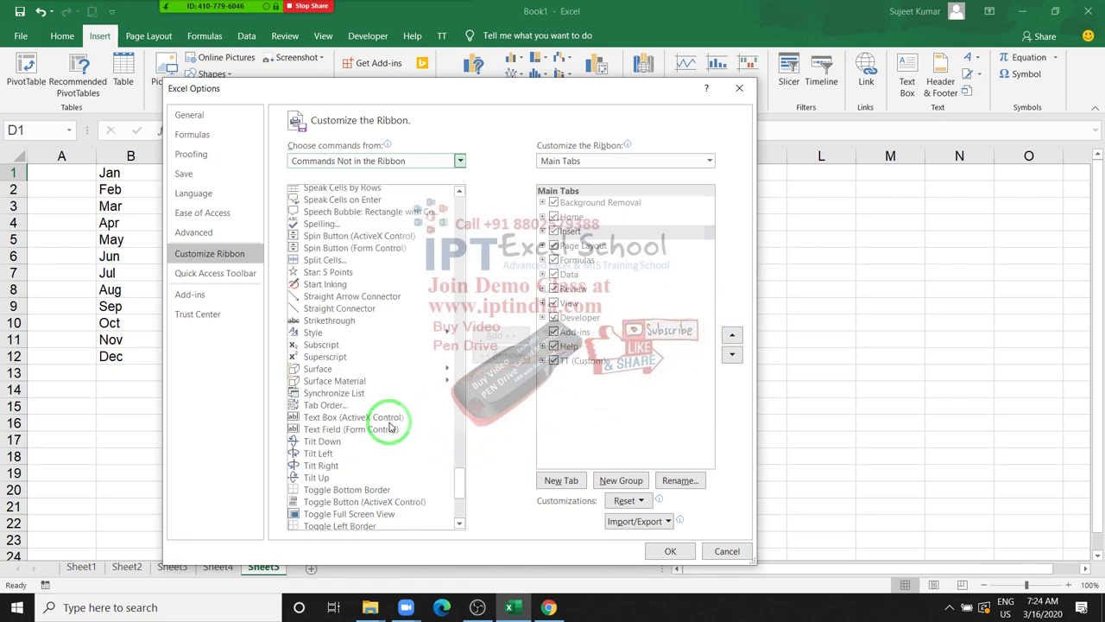
scroll(390, 426, "up", 5)
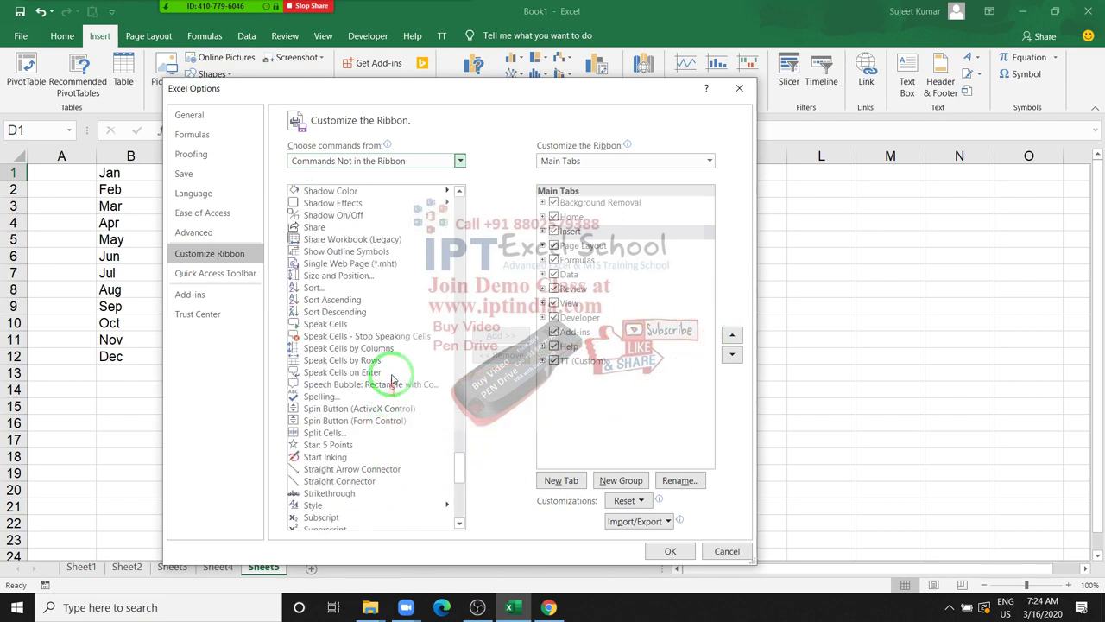
left_click(350, 241)
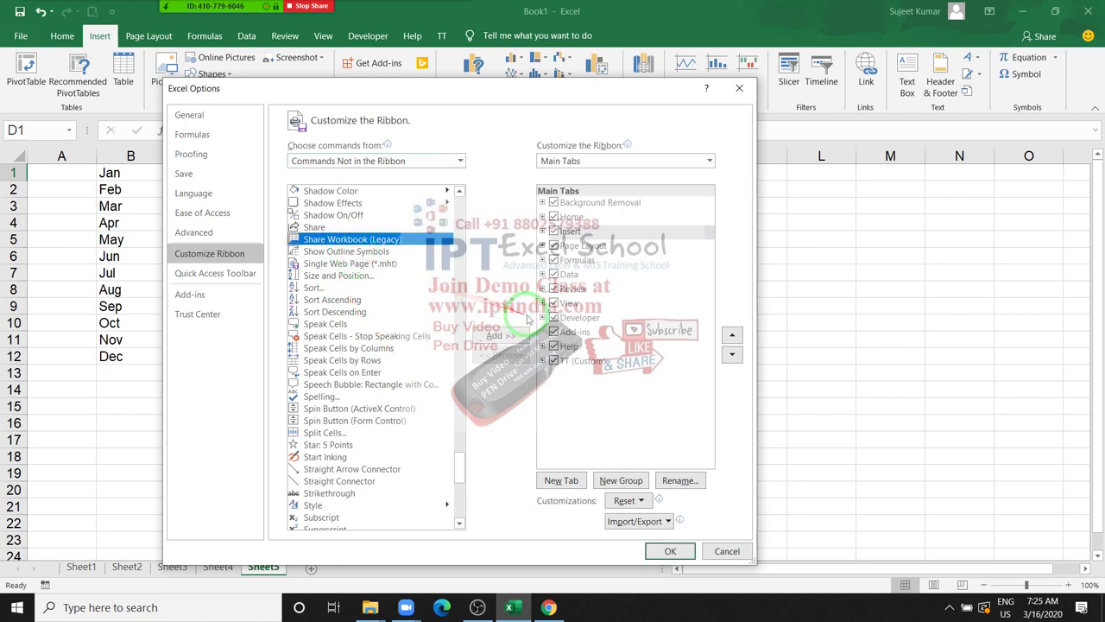
Expand the Review tab and its Protect group in the Main Tabs list
left_click(566, 292)
double_click(567, 293)
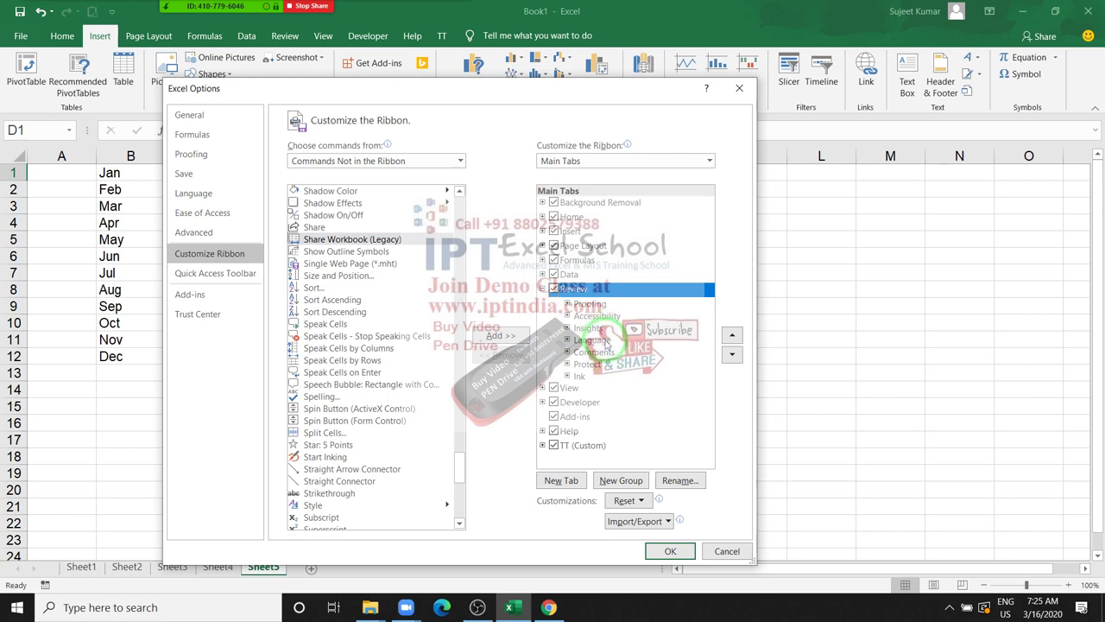
left_click(595, 365)
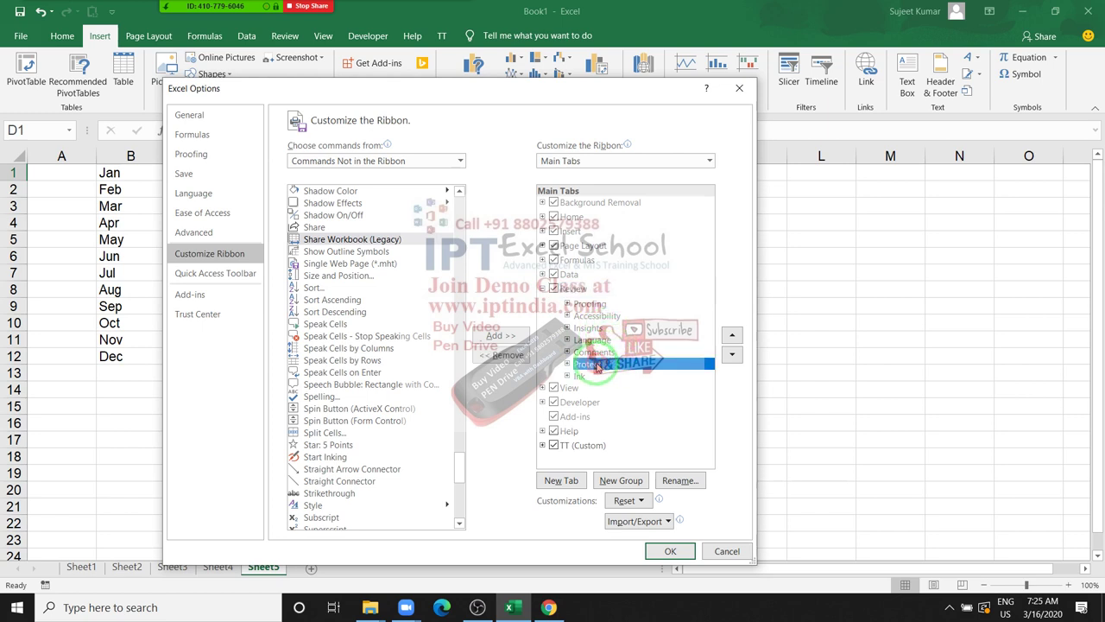
left_click(567, 364)
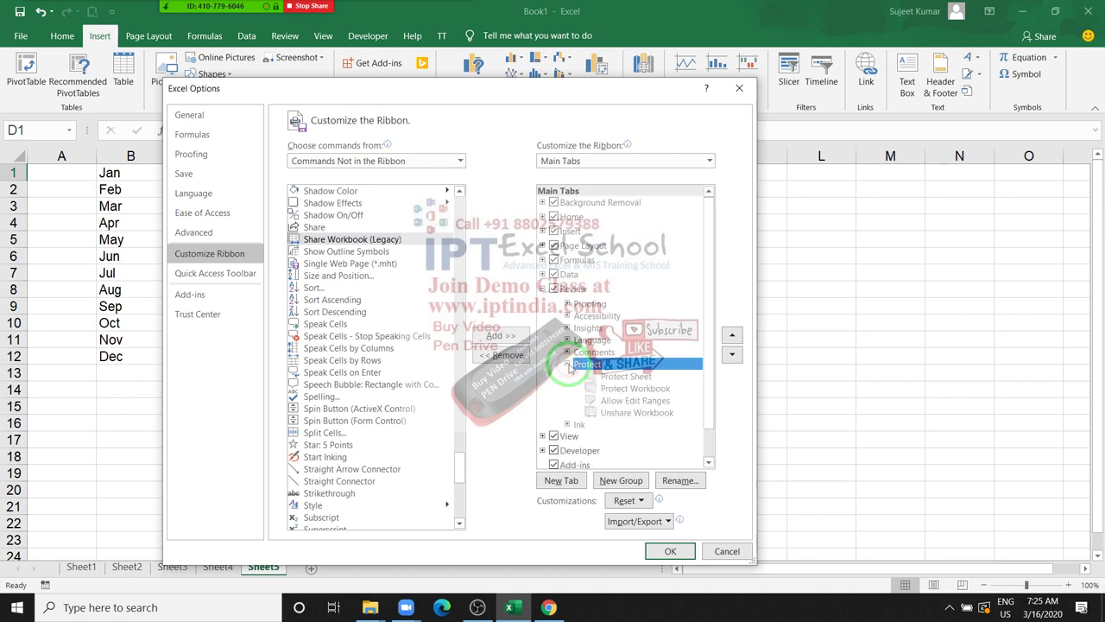
Attempt adding Share Workbook (Legacy) to Protect twice, dismissing the custom-group warning each time
left_click(506, 336)
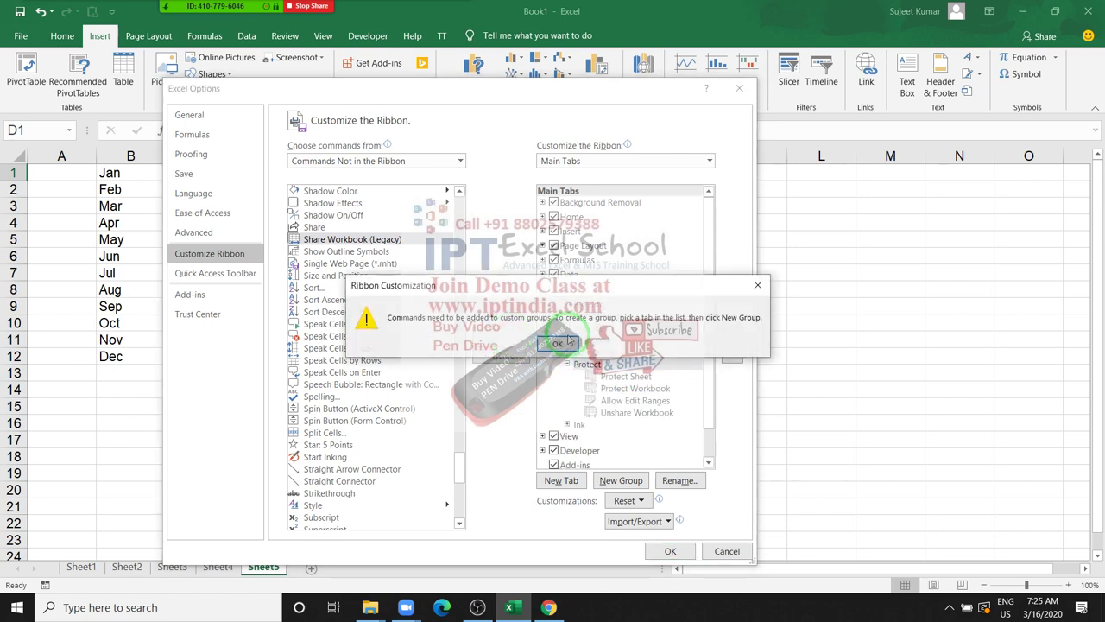
left_click(558, 344)
left_click(613, 411)
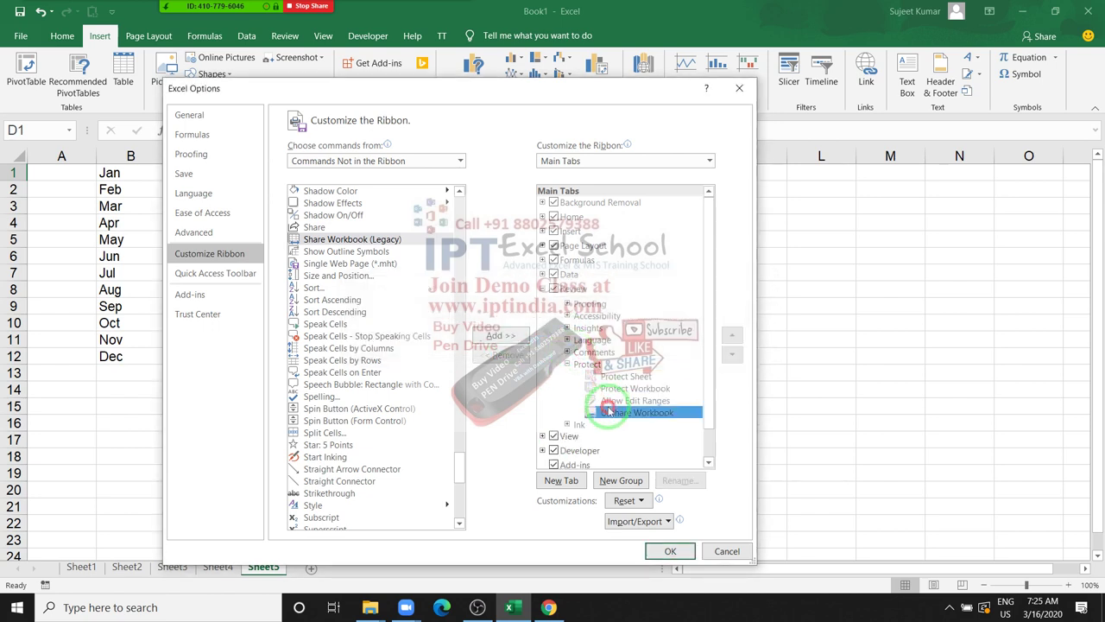
left_click(510, 337)
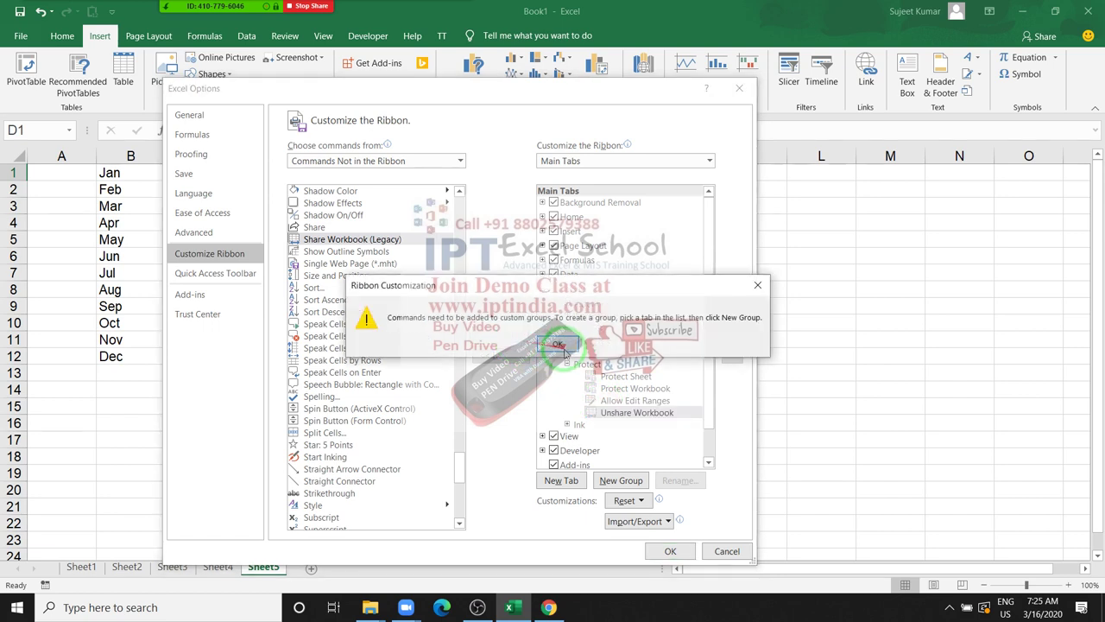
left_click(560, 345)
left_click(569, 364)
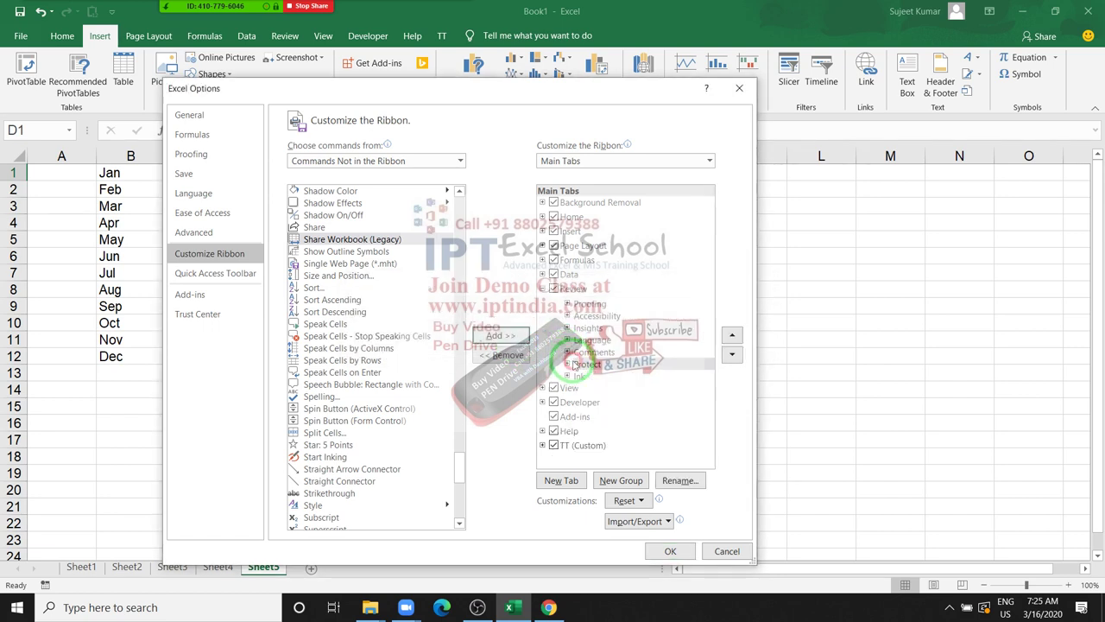
Add a custom group under Review and an empty custom tab, then start renaming the Review group
left_click(620, 485)
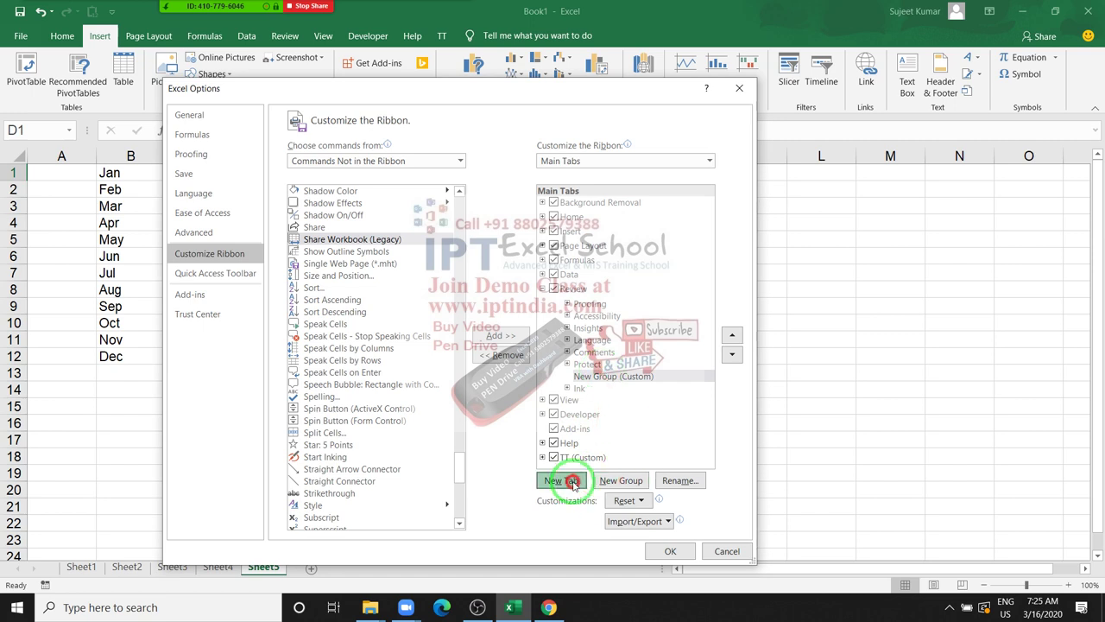
left_click(574, 483)
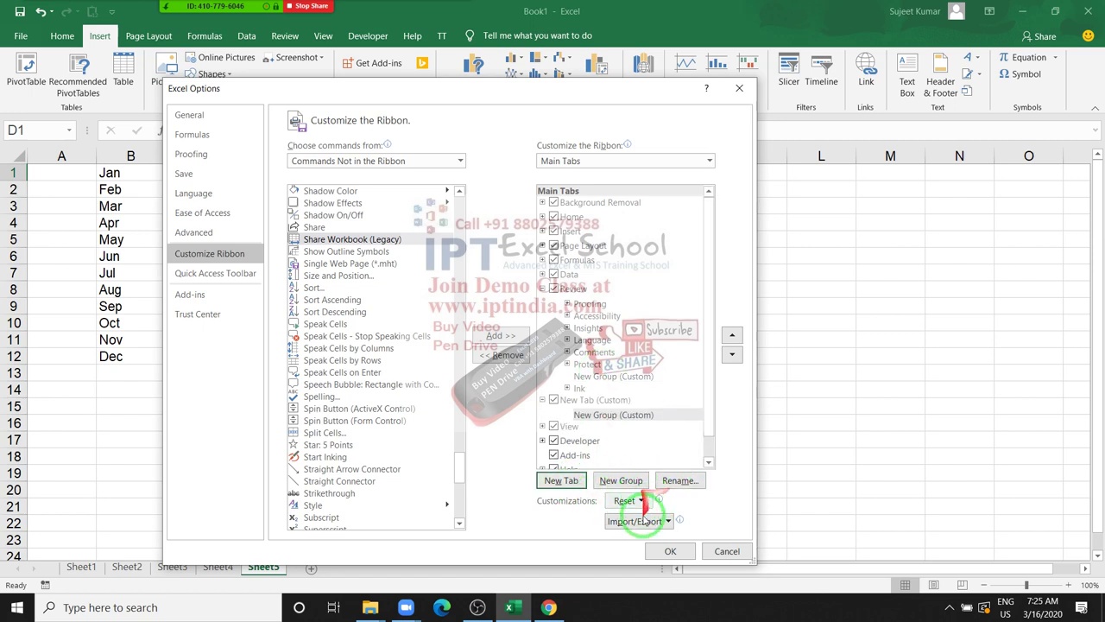
left_click(511, 356)
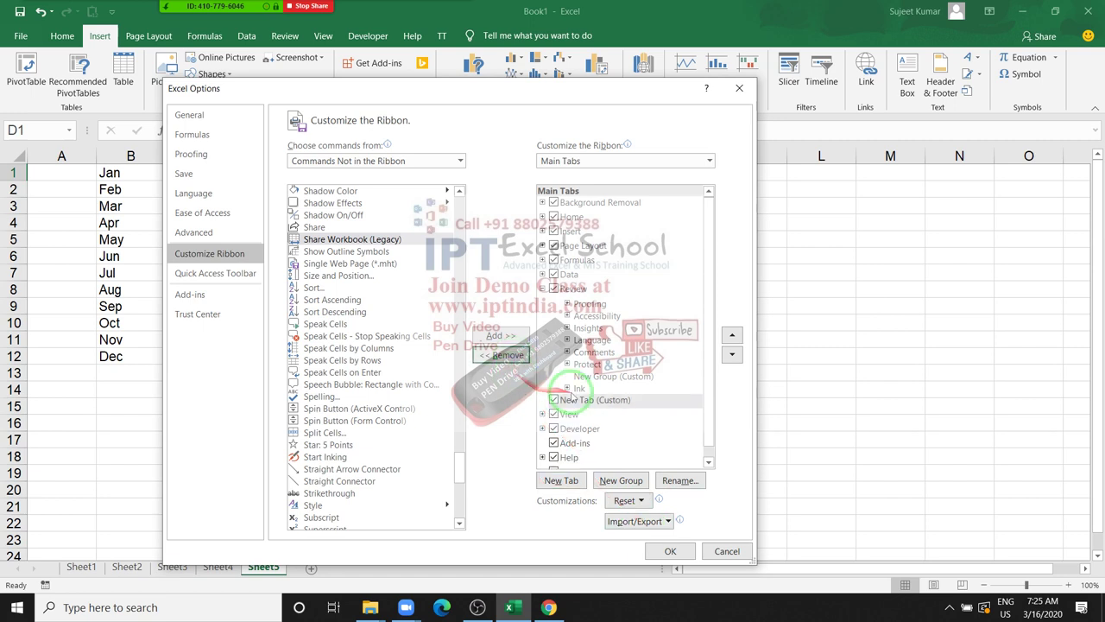
left_click(587, 378)
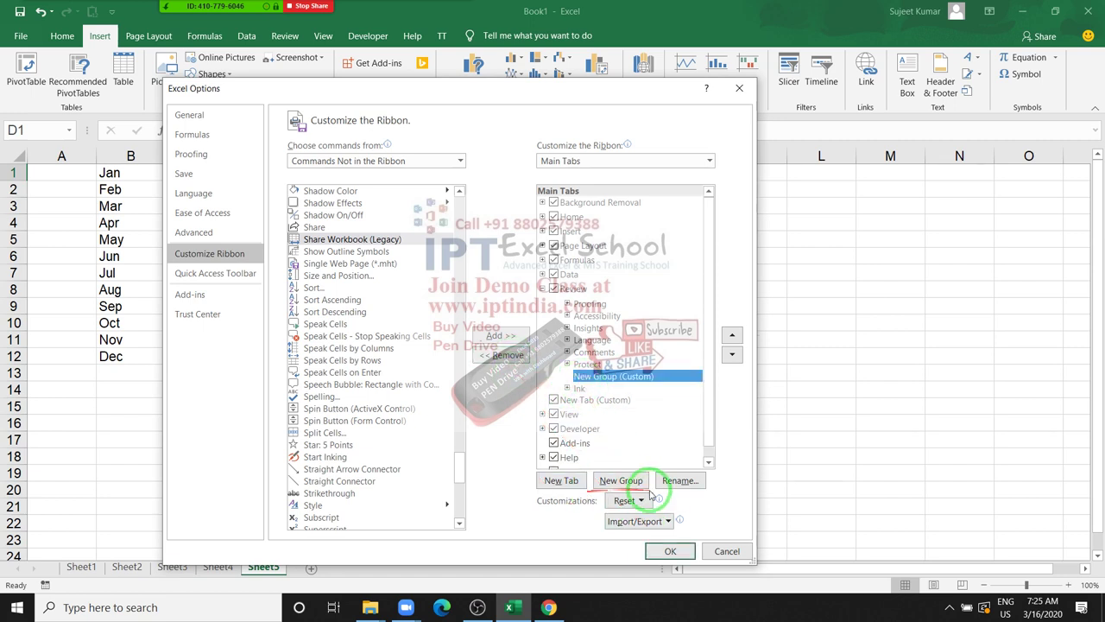
left_click(678, 480)
type("Share")
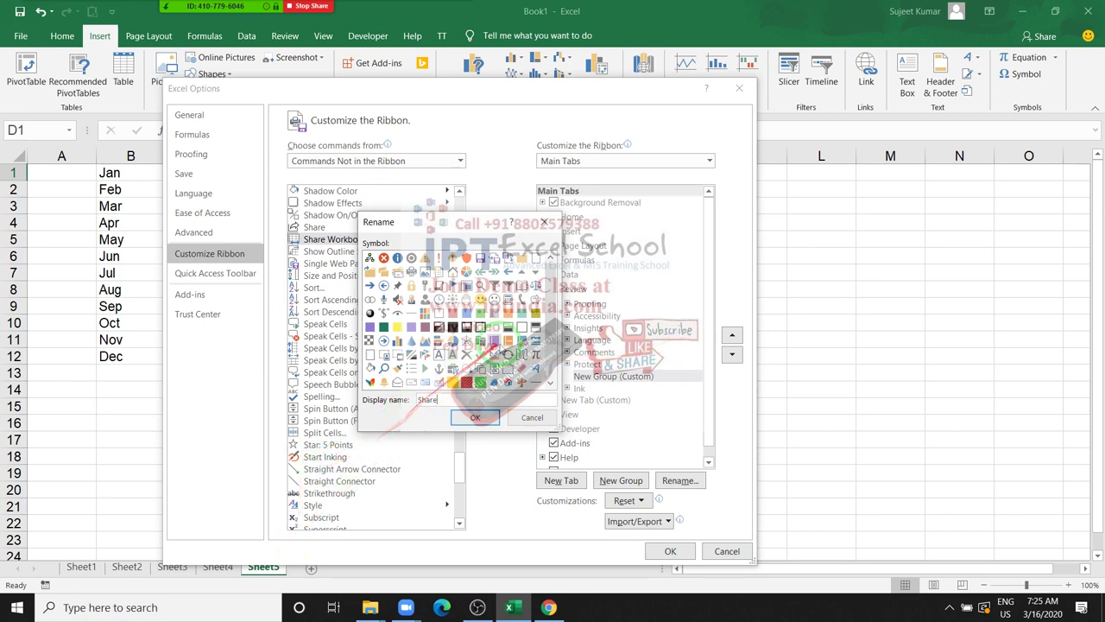
Rename the new Review group to Share, pick a symbol icon for it, and confirm
left_click(553, 443)
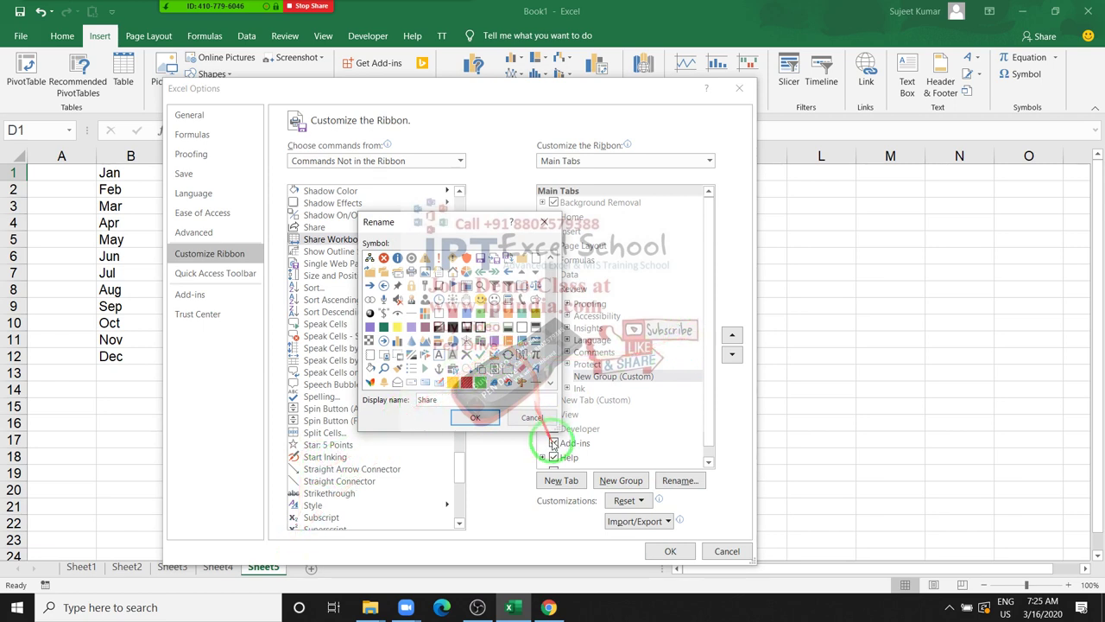
left_click(536, 384)
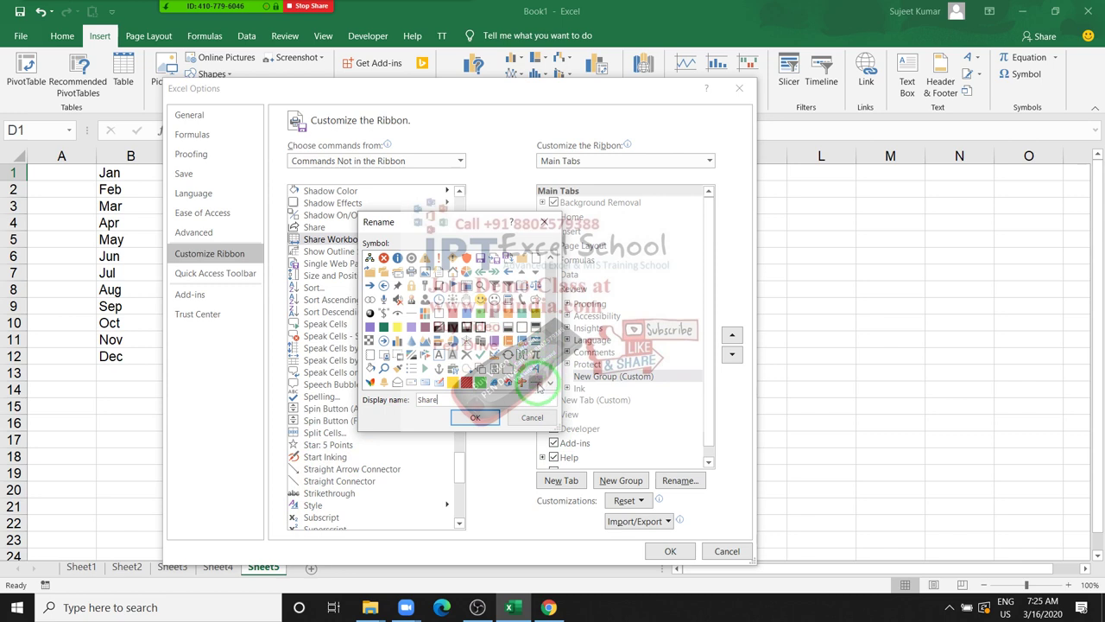
left_click(550, 386)
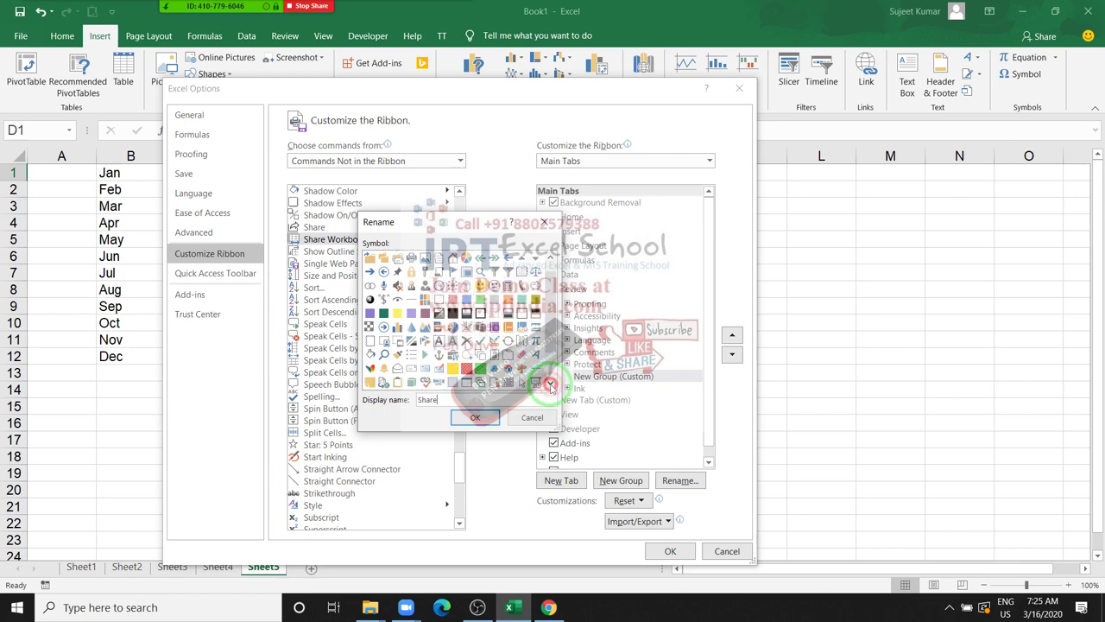
left_click(550, 386)
left_click(550, 386)
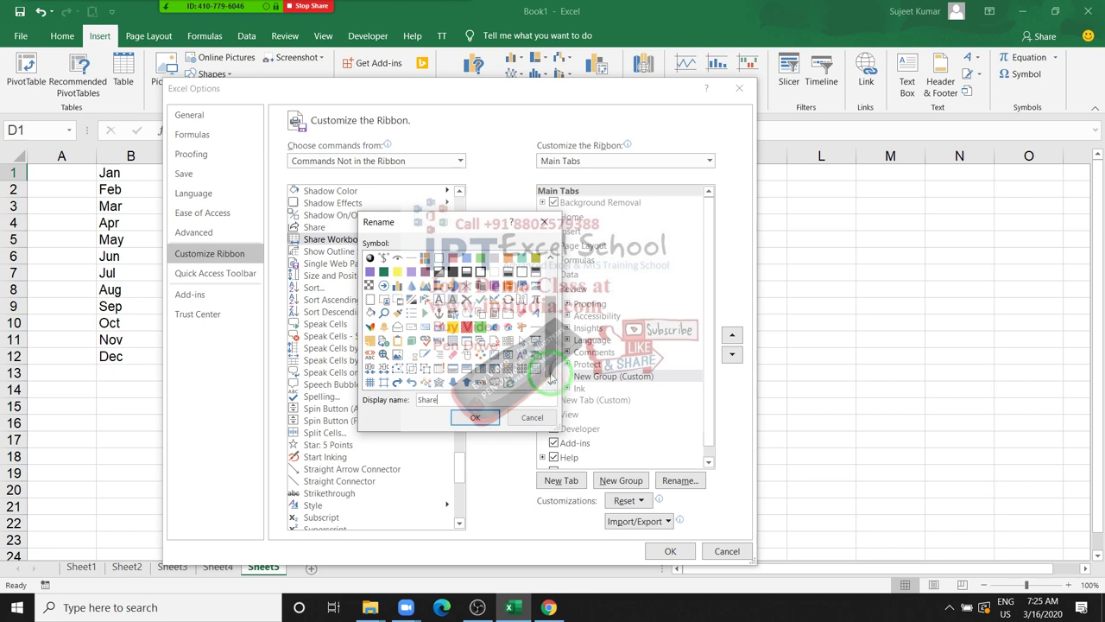
left_click_drag(550, 373, 552, 326)
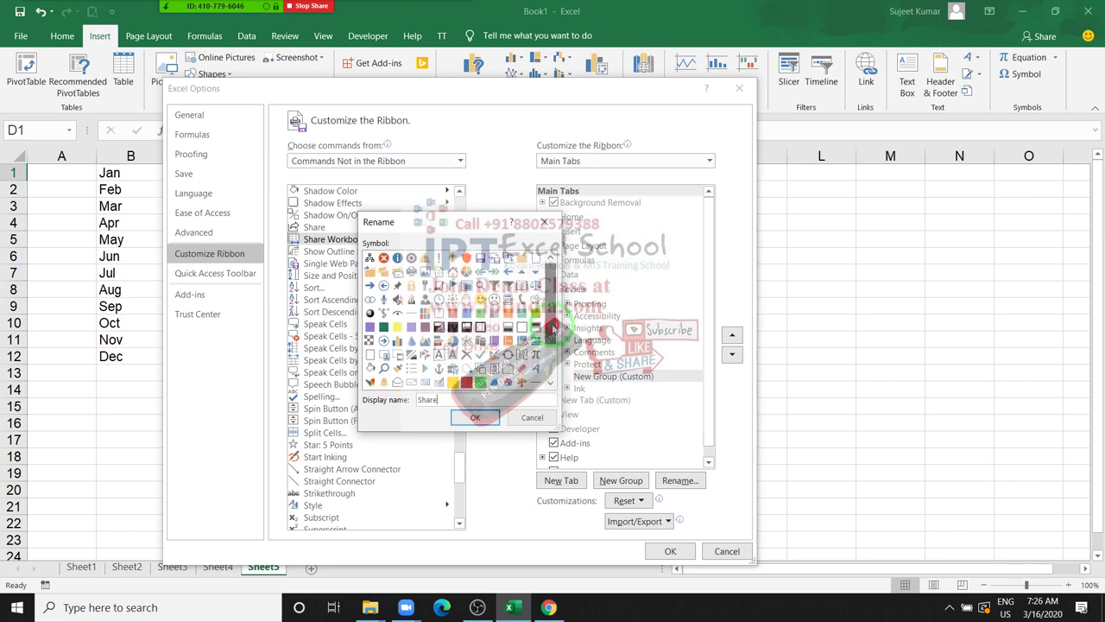
left_click(385, 287)
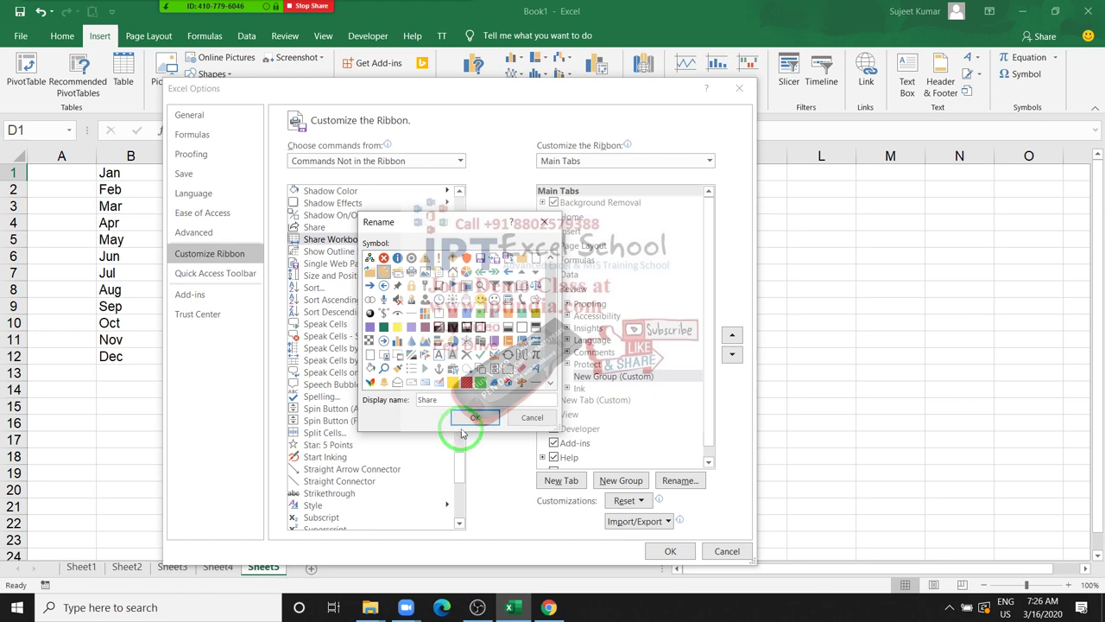
left_click(470, 419)
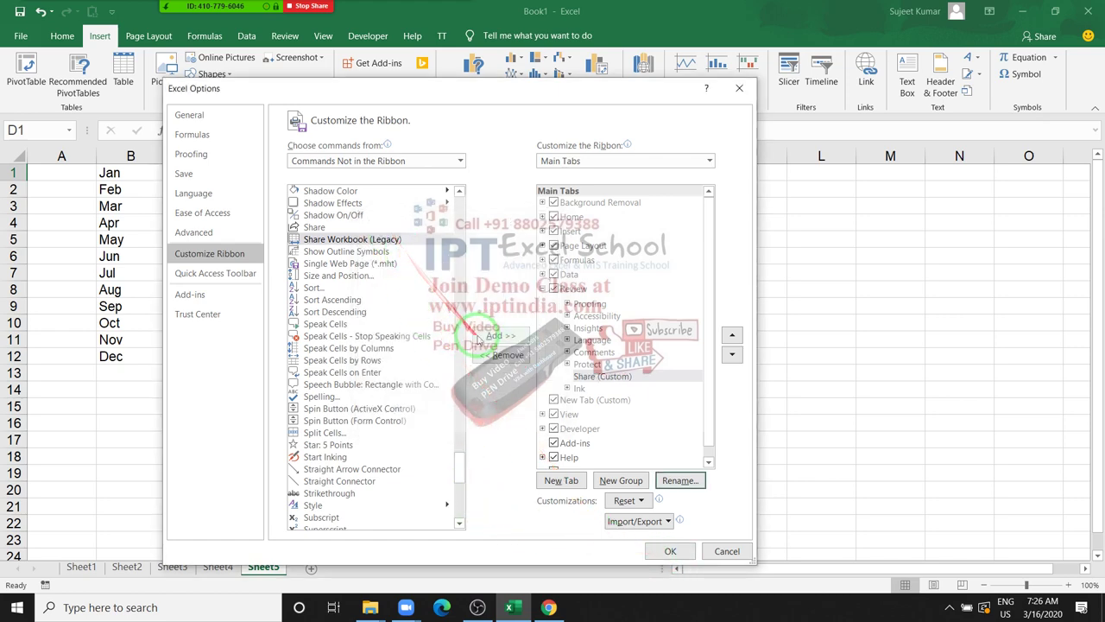
Add Share Workbook (Legacy) to the Share group, check it on Review, and open the File start page
left_click(497, 335)
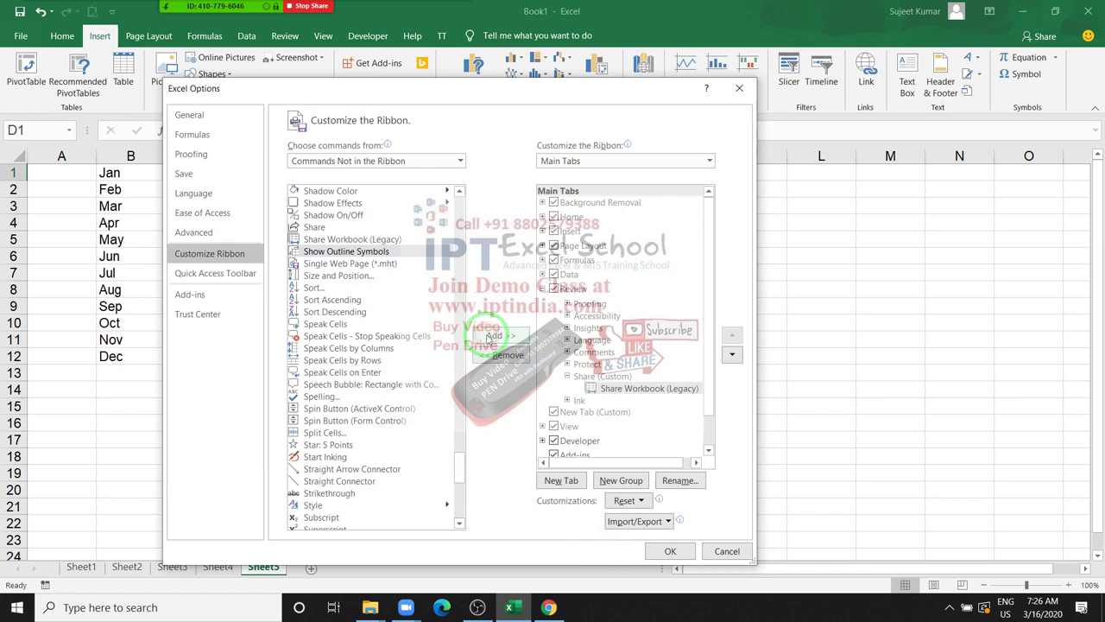
left_click(665, 551)
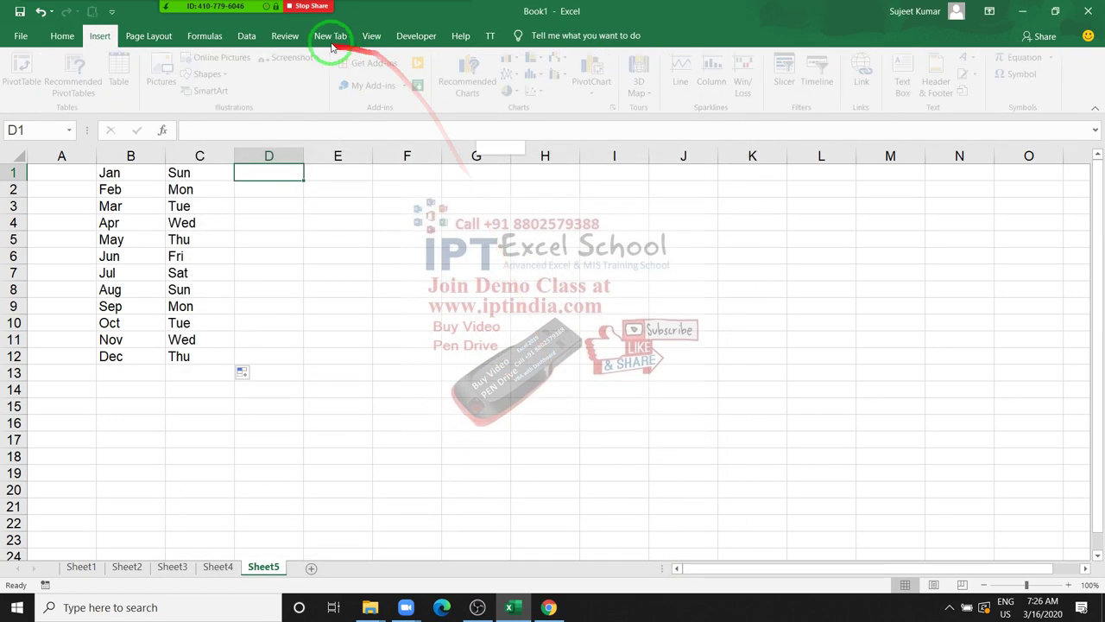
left_click(407, 35)
left_click(283, 36)
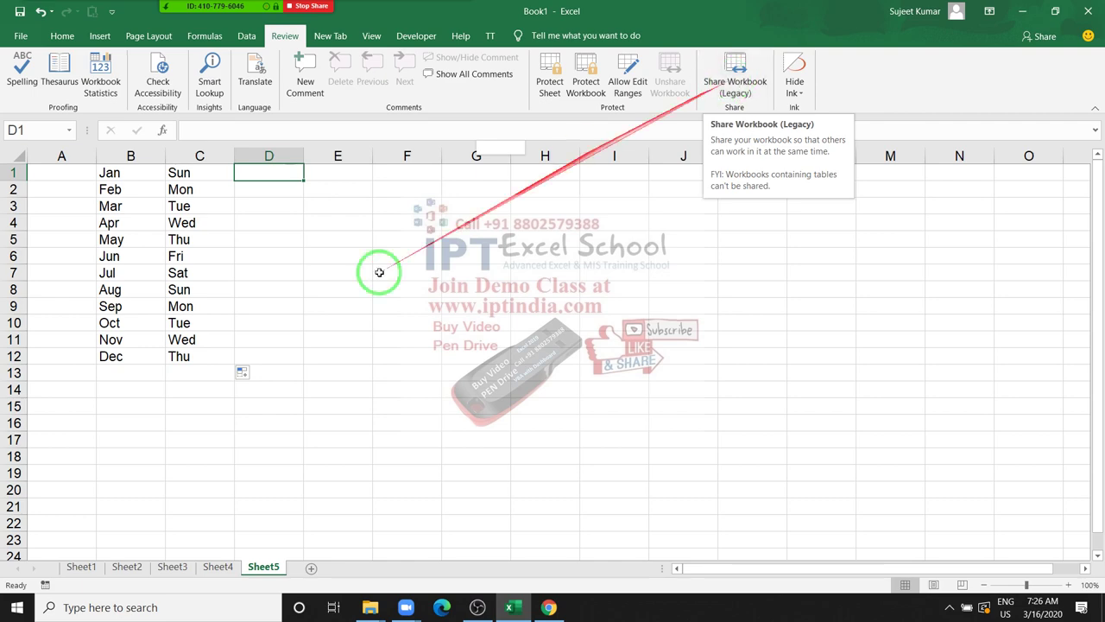
left_click(214, 270)
left_click(21, 36)
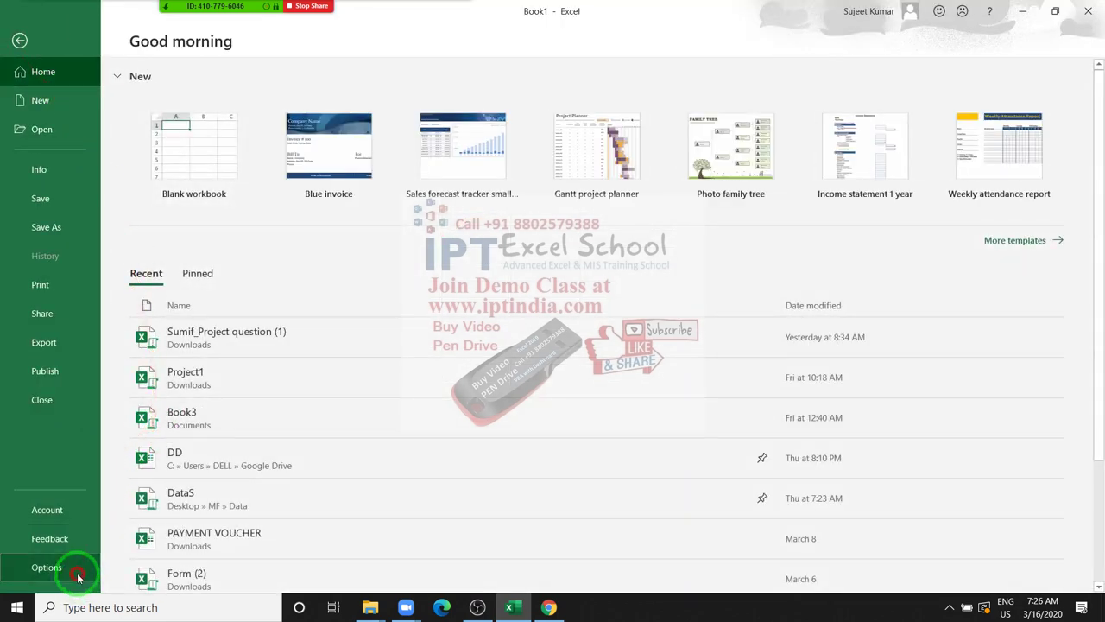
Review the Customize Ribbon and Quick Access Toolbar pages in Excel Options, then close with OK
left_click(50, 567)
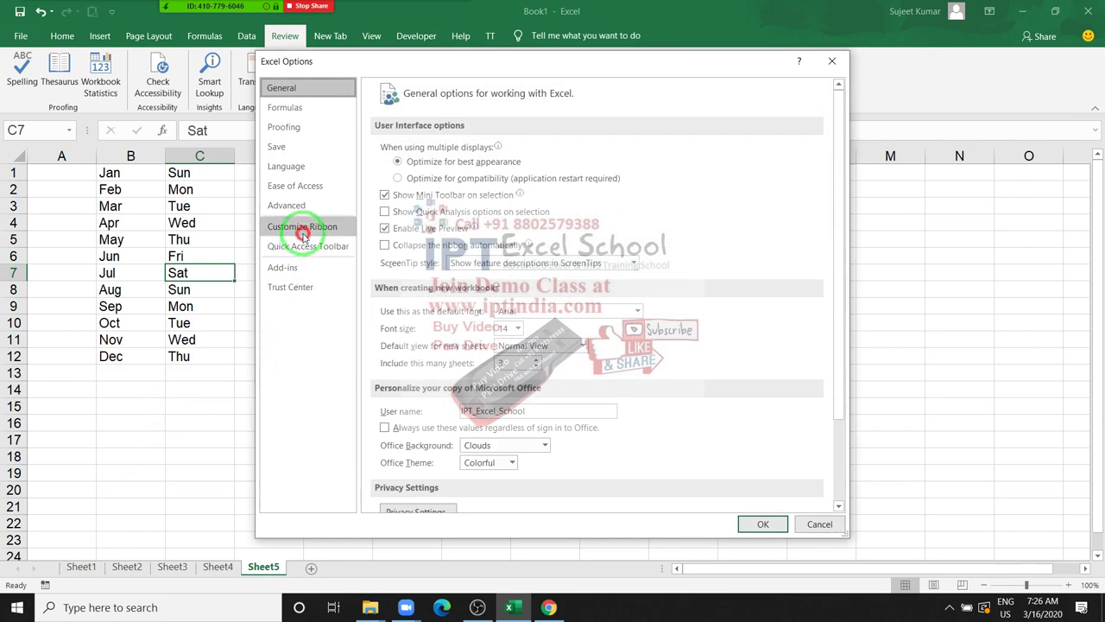
left_click(301, 227)
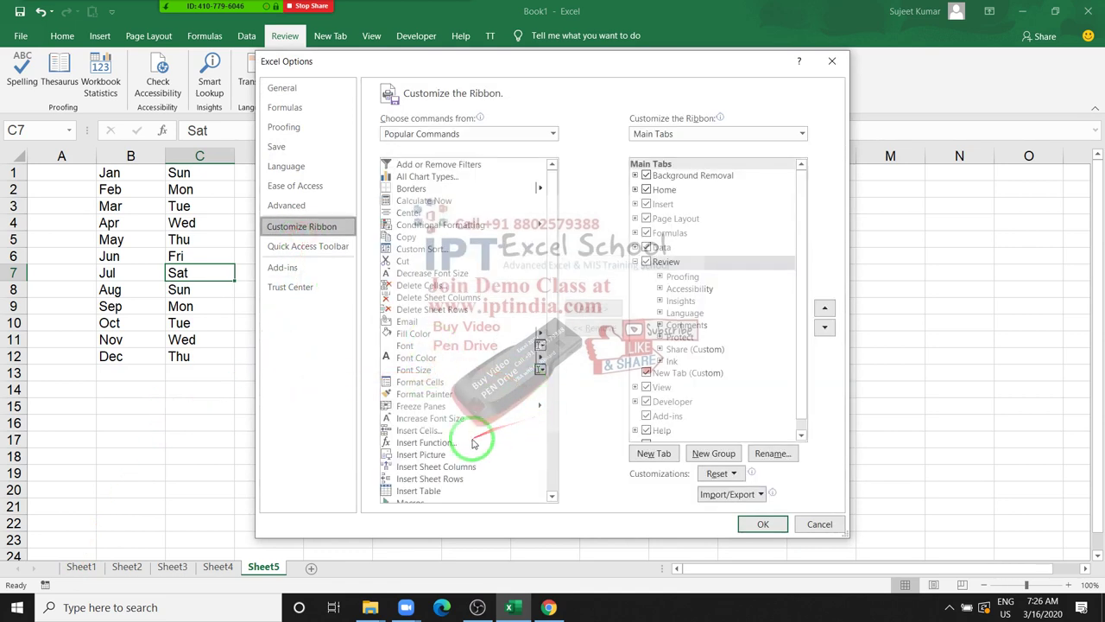
left_click(635, 262)
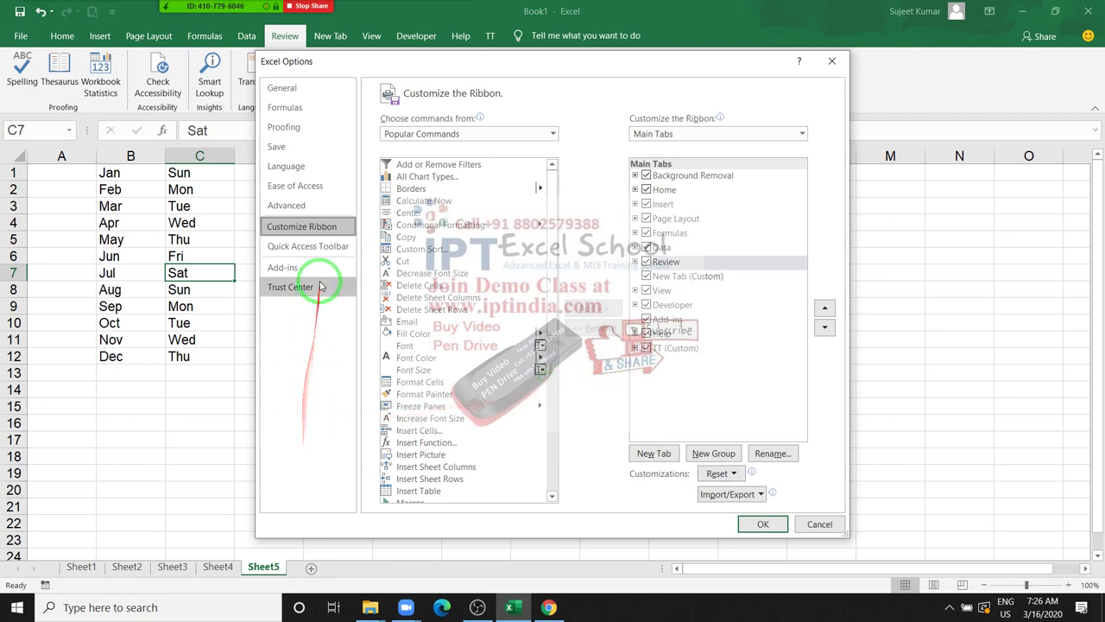
left_click(309, 246)
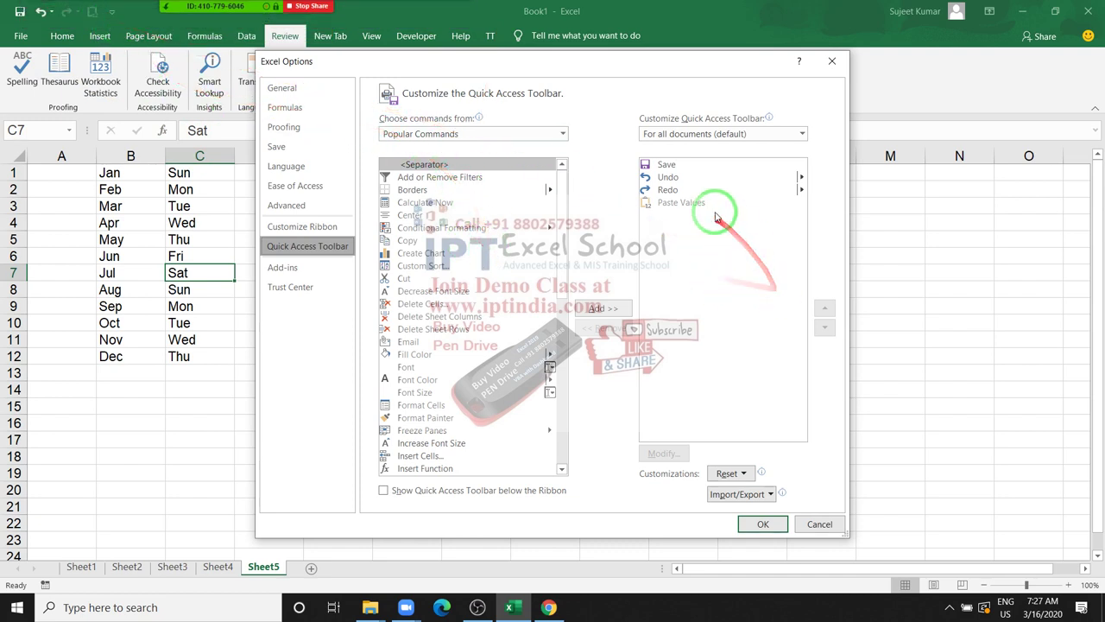
left_click(767, 524)
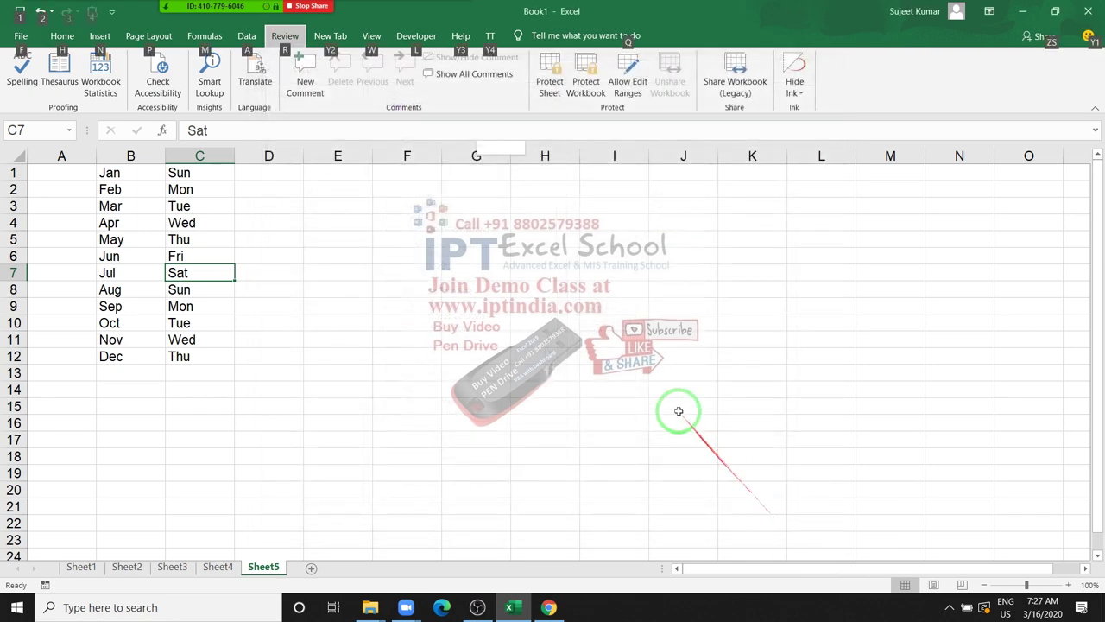
Copy Mon–Thu from C2:C5 and paste them into F4:F7
key("alt")
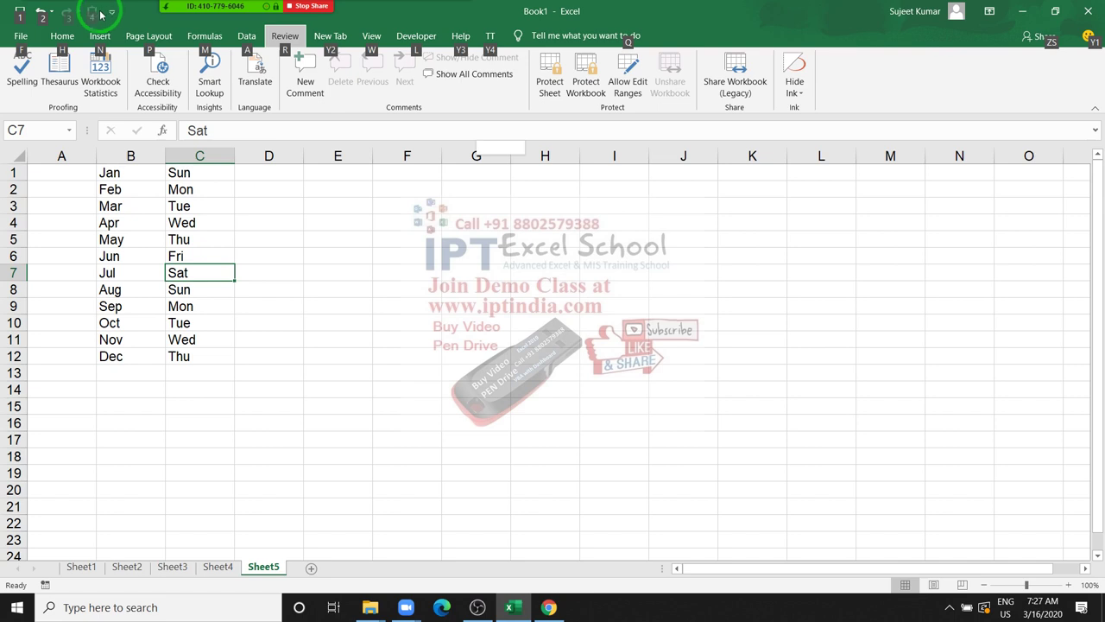
left_click(182, 192)
left_click_drag(184, 192, 182, 241)
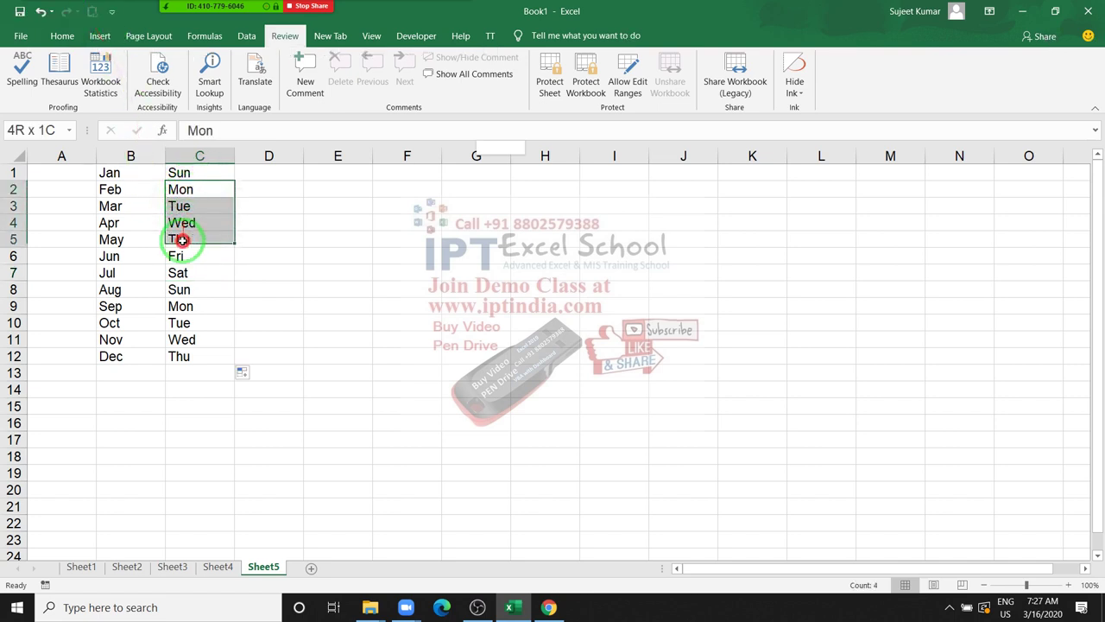
key("ctrl+c")
left_click(379, 219)
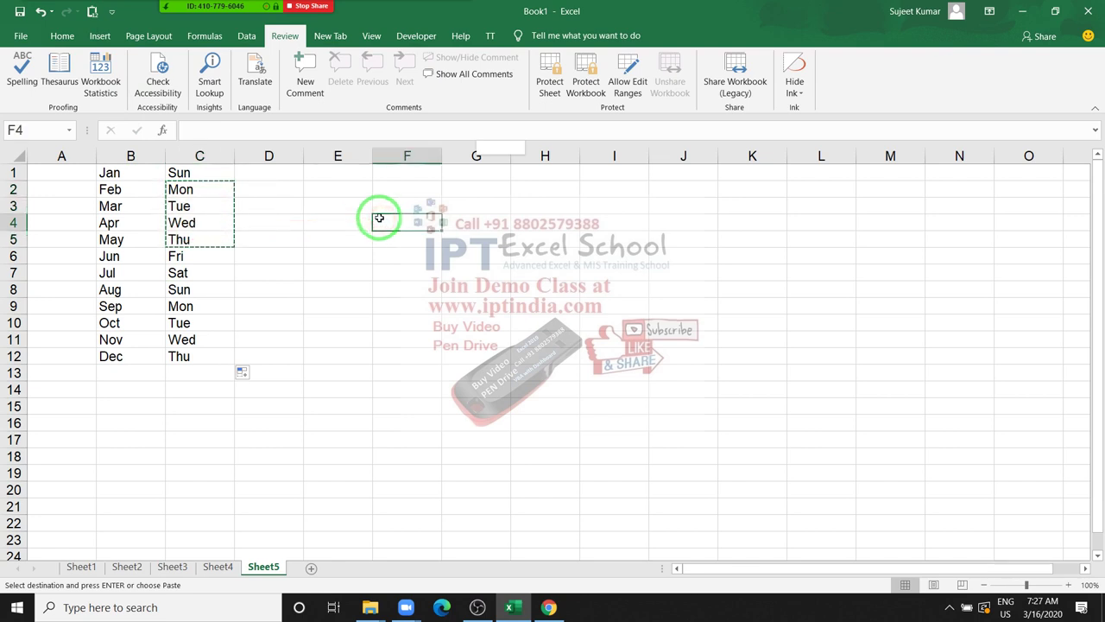
key("alt")
key("ctrl+v")
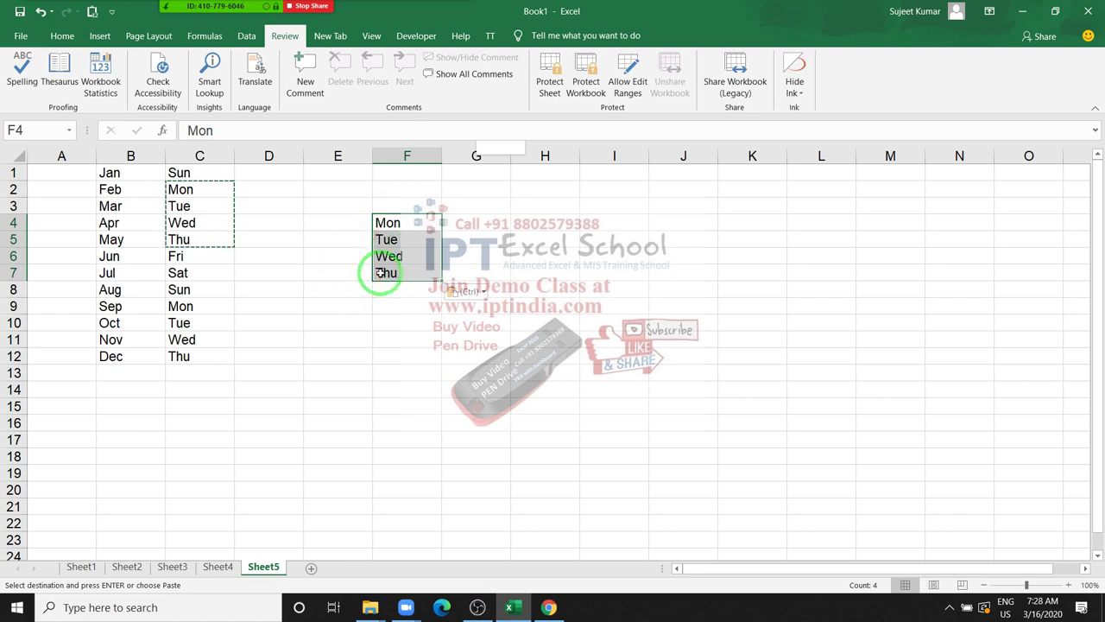
Open the Excel Add-ins manager from Options and close it without changes
left_click(19, 36)
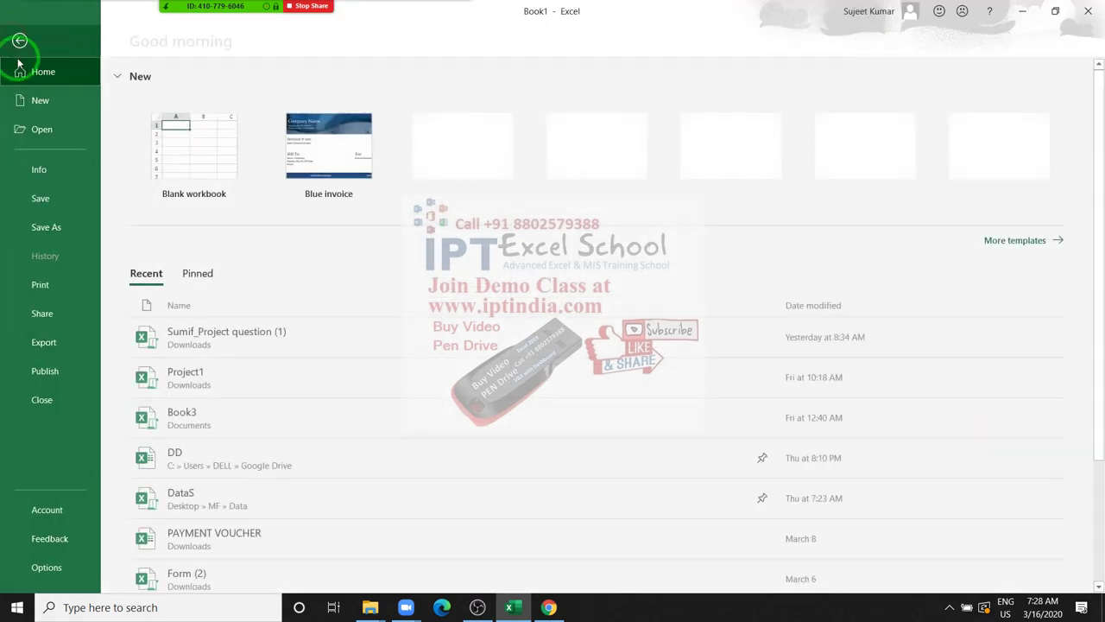
left_click(49, 566)
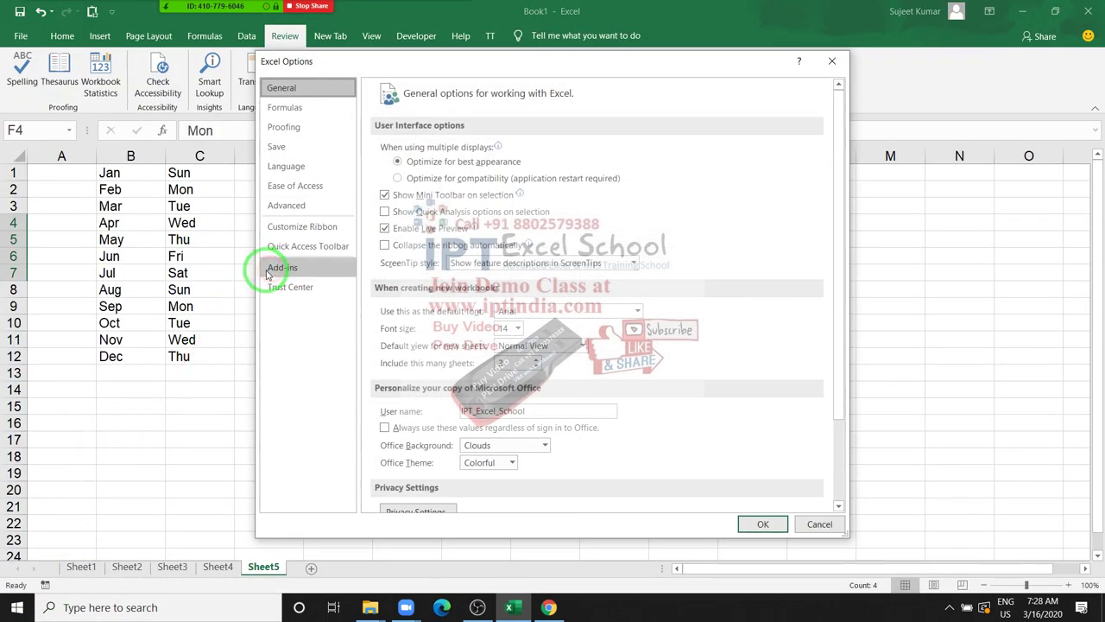
left_click(256, 277)
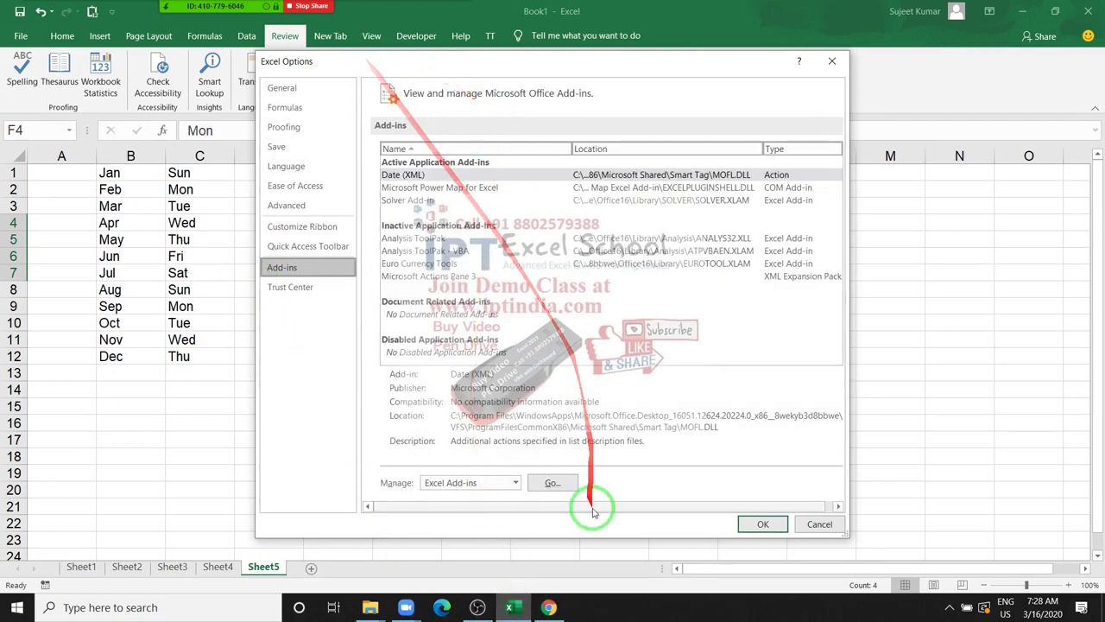
left_click(536, 484)
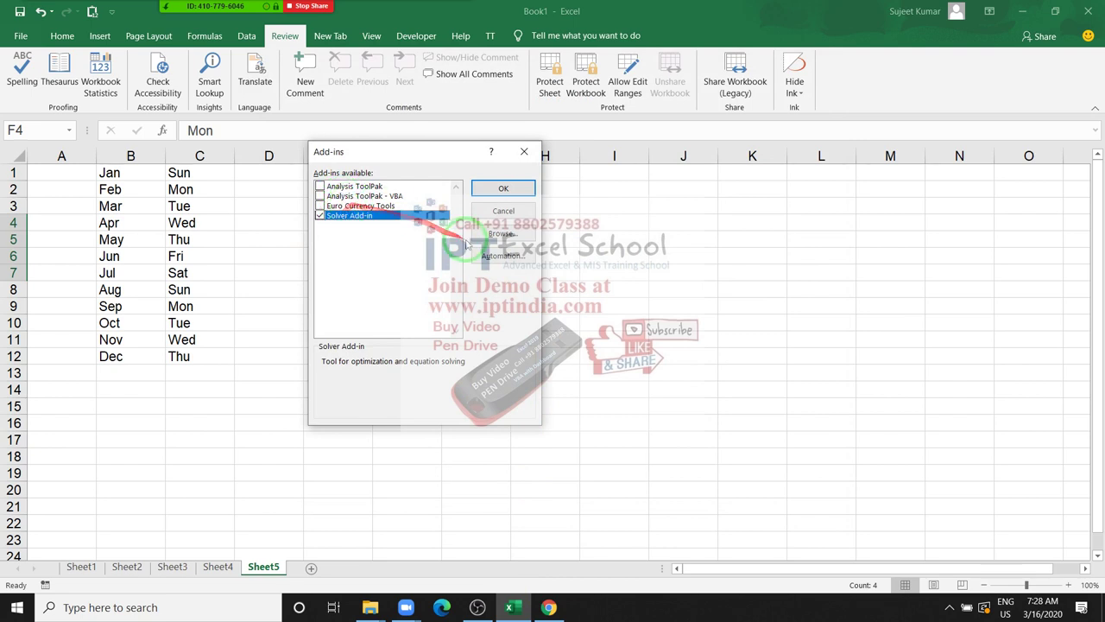
left_click(504, 188)
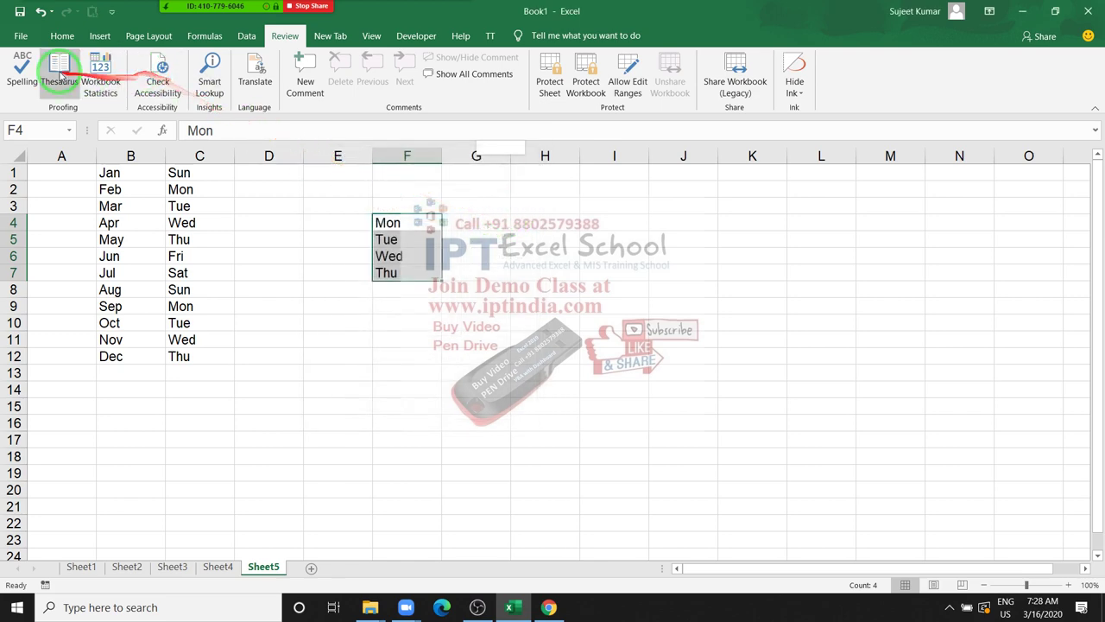
View the COM Add-ins list unchanged, then return to the File start page
left_click(21, 35)
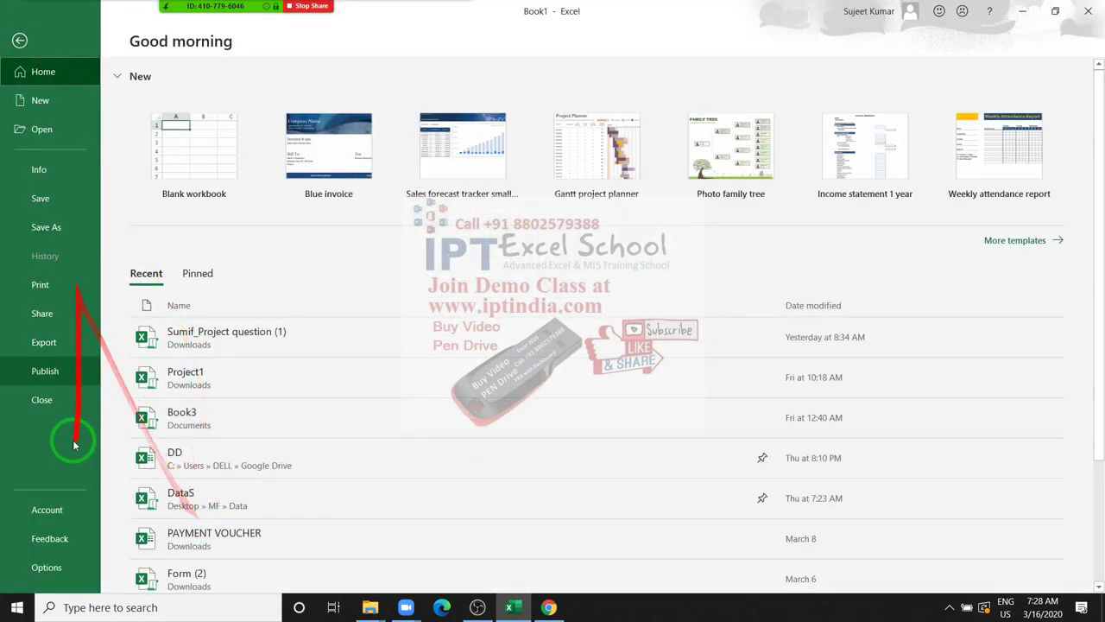
left_click(49, 569)
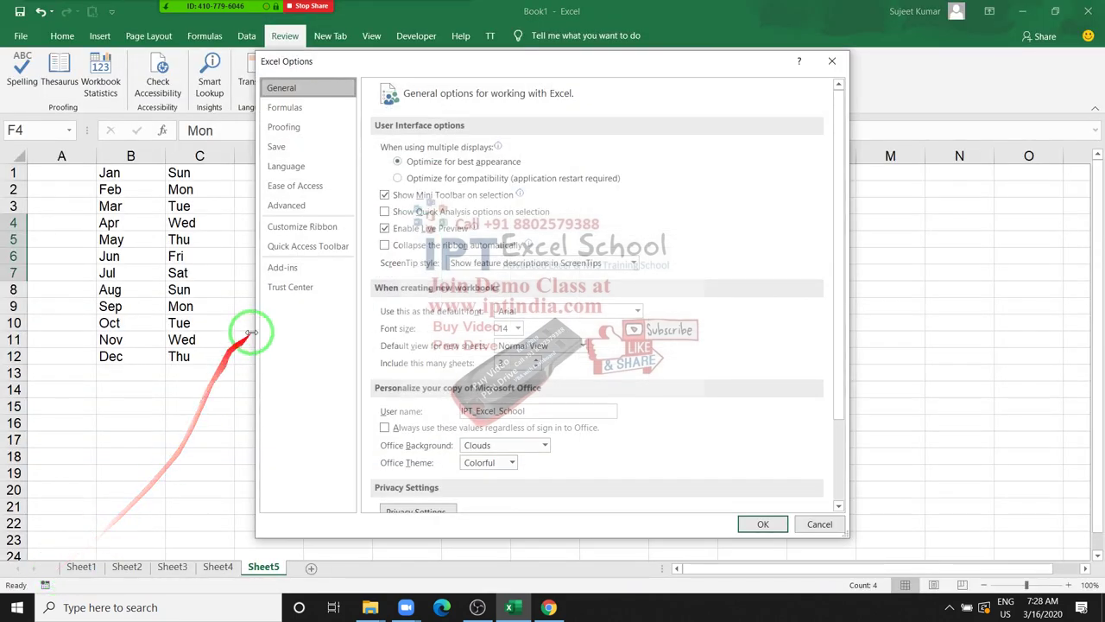
left_click(285, 269)
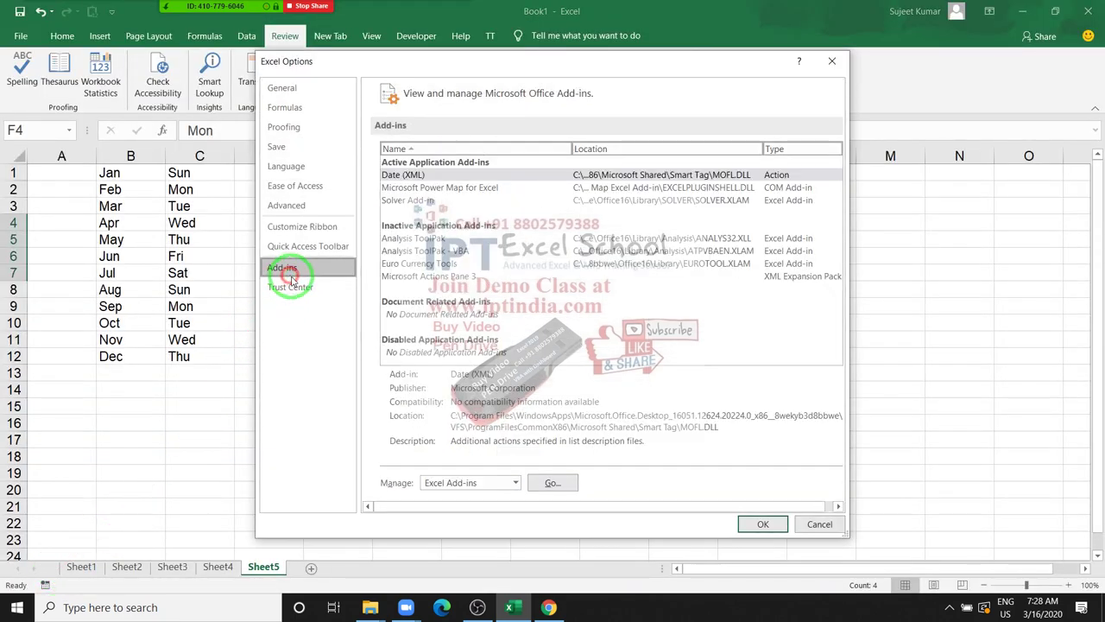
left_click(493, 482)
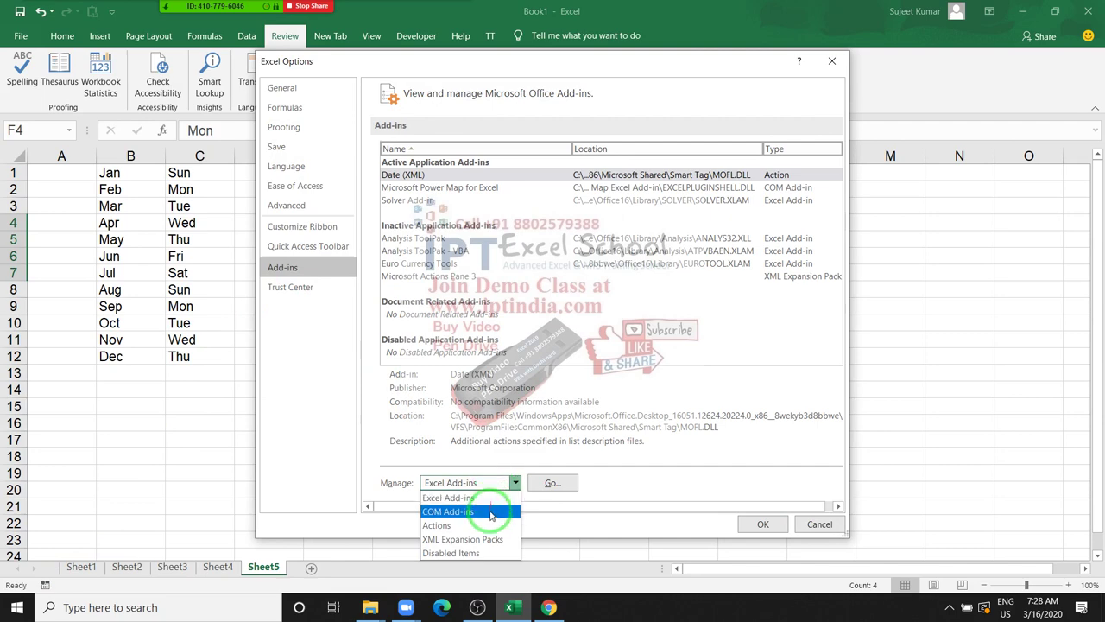
left_click(489, 512)
left_click(553, 483)
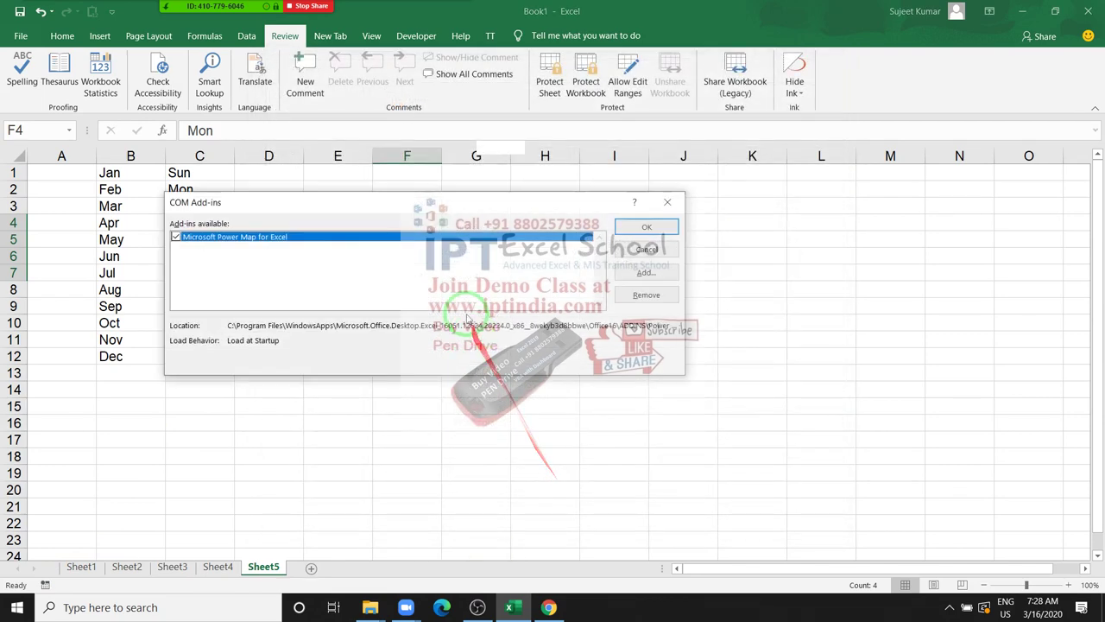
left_click(647, 249)
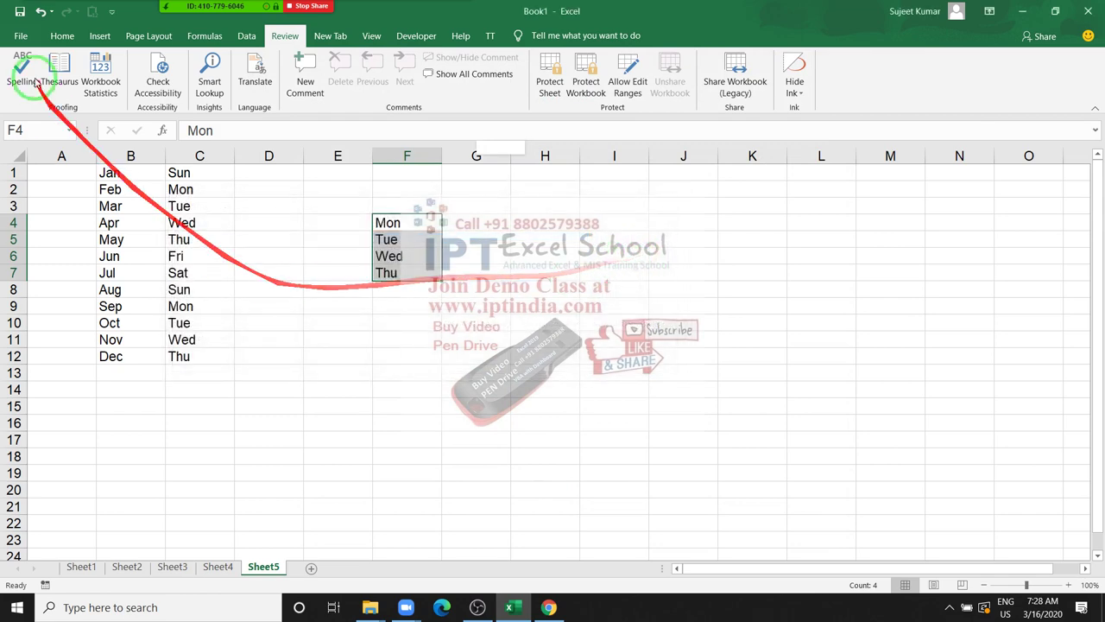
left_click(20, 35)
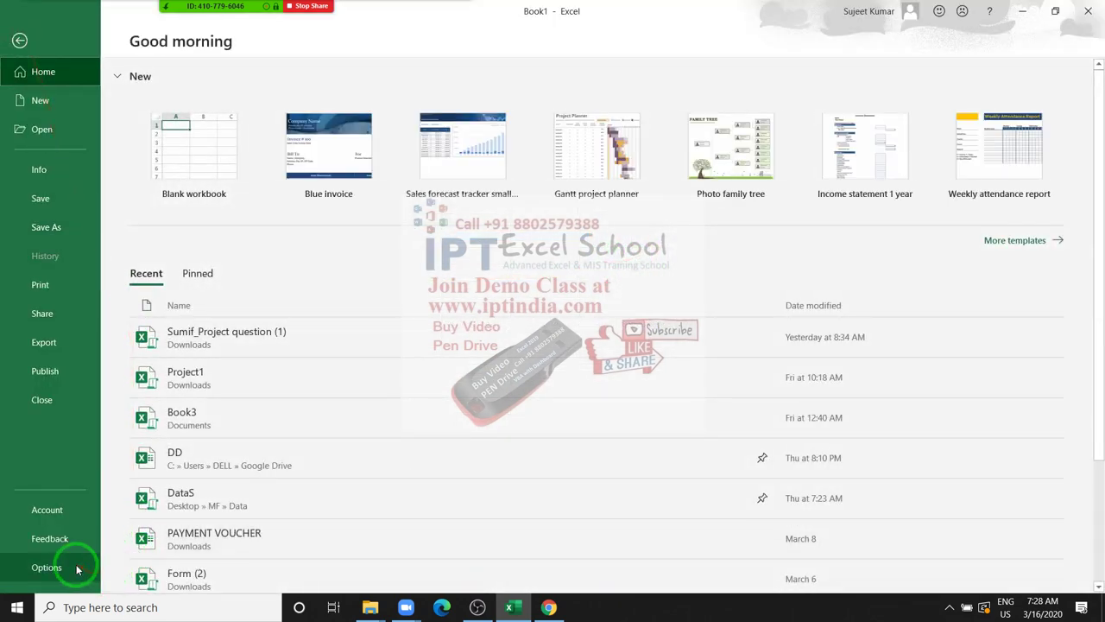
Open Excel Options and show the Add-ins page
left_click(78, 567)
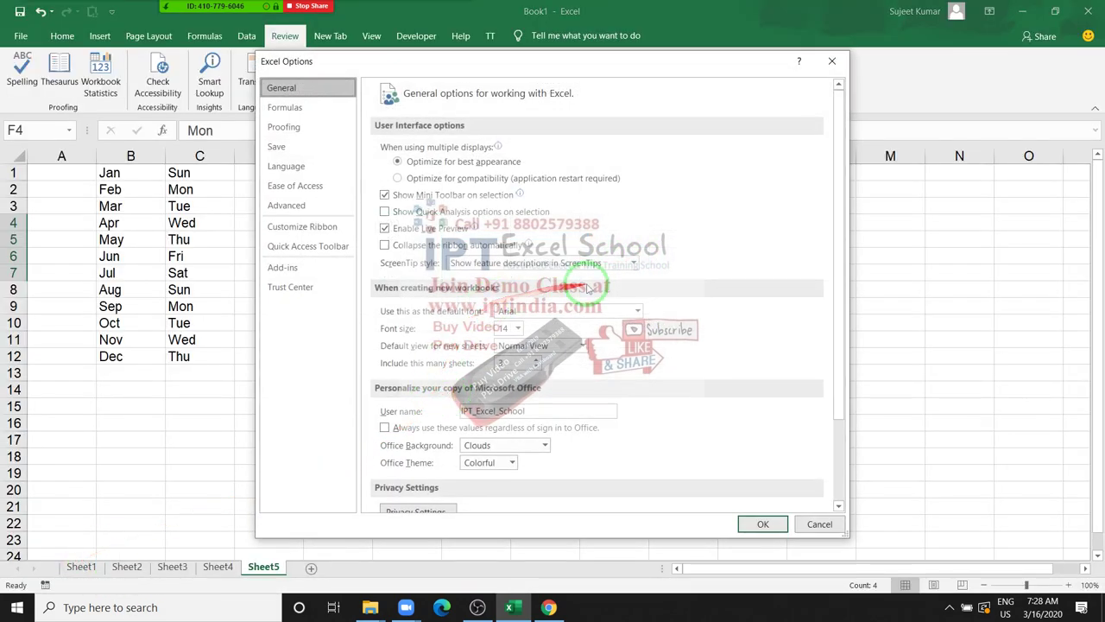
scroll(577, 414, "down", 3)
scroll(574, 427, "up", 3)
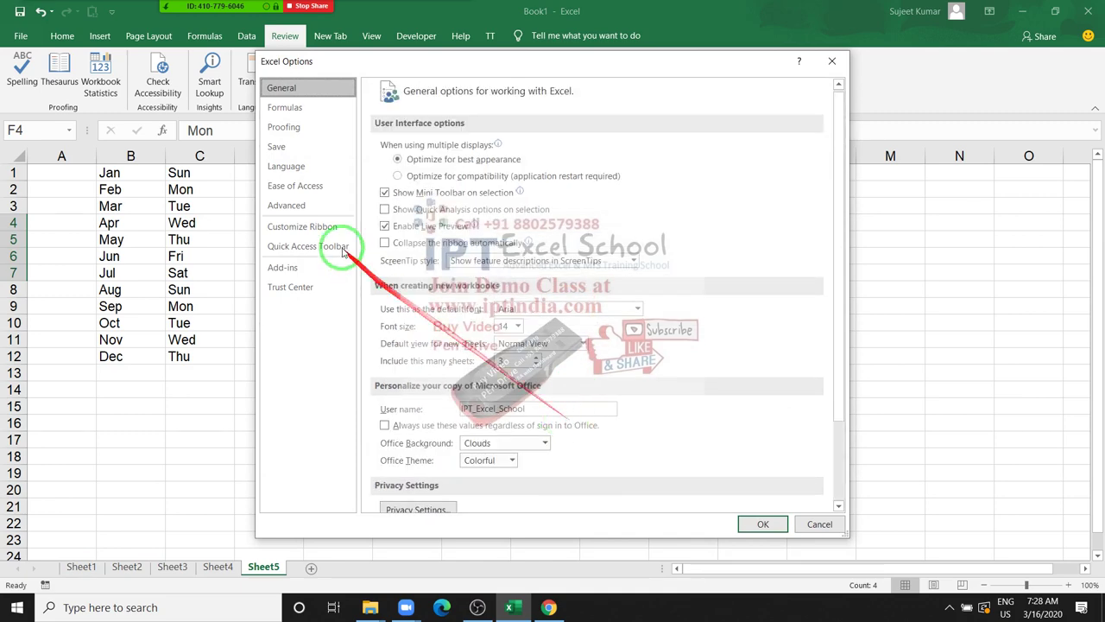
left_click(285, 270)
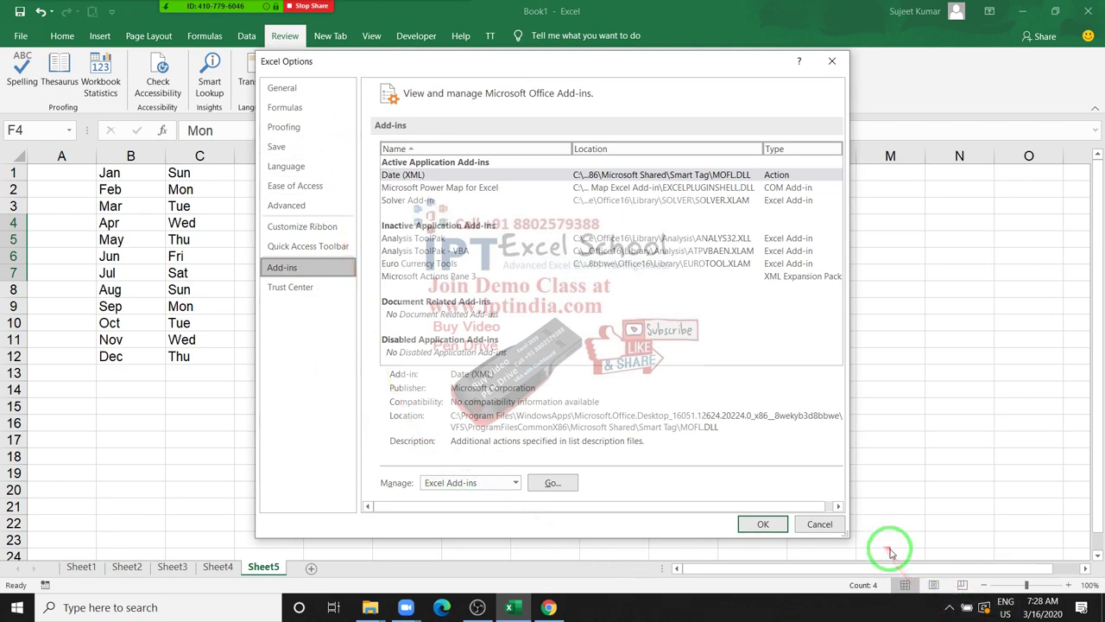
Step through Formulas, Proofing, Save, Language and the other categories to Trust Center, then cancel
left_click(286, 107)
left_click(285, 127)
left_click(281, 148)
left_click(287, 165)
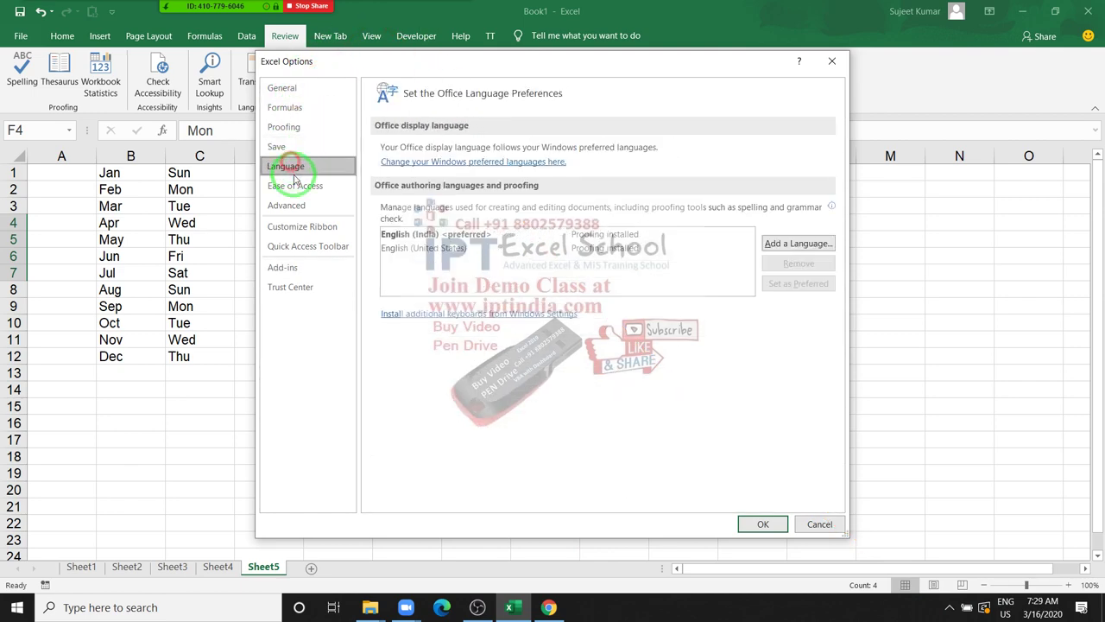
left_click(294, 186)
left_click(285, 205)
left_click(302, 228)
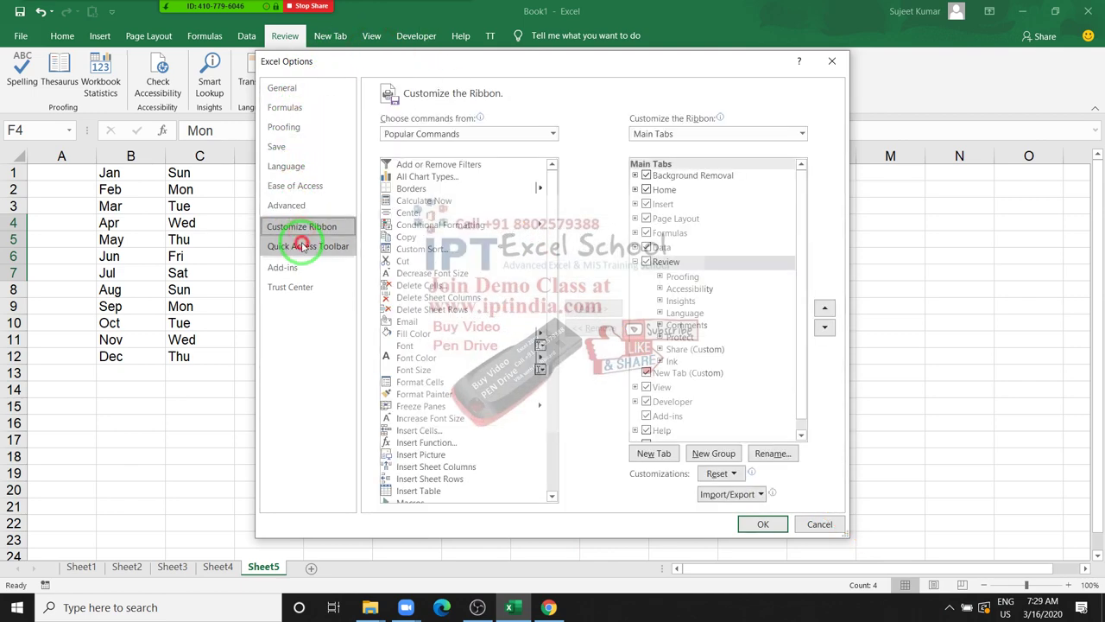
left_click(308, 246)
left_click(283, 268)
left_click(290, 286)
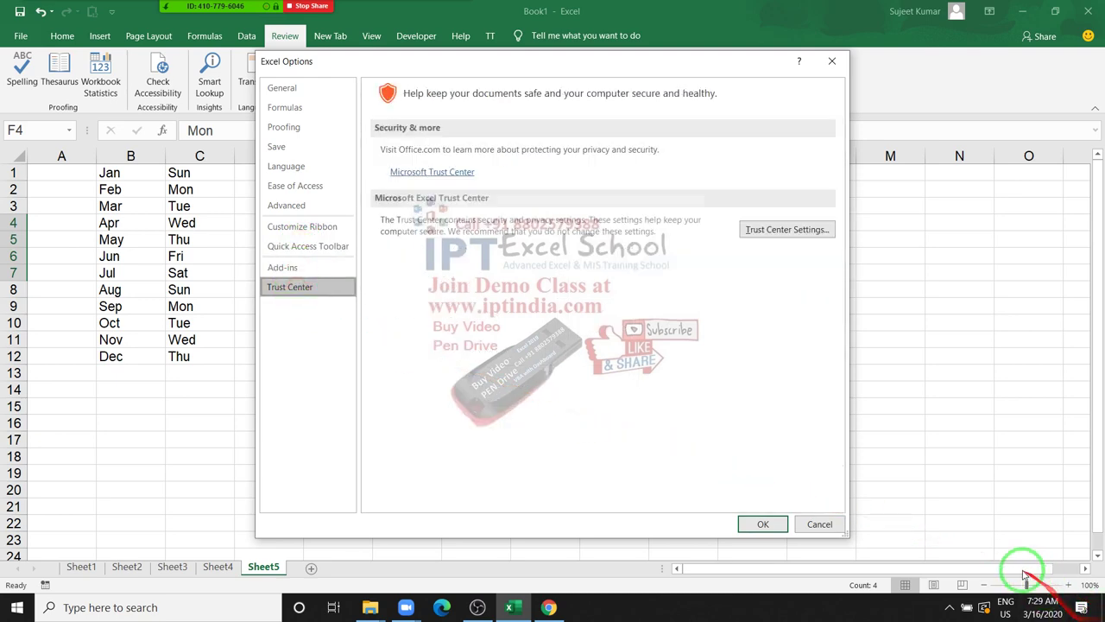
left_click(831, 524)
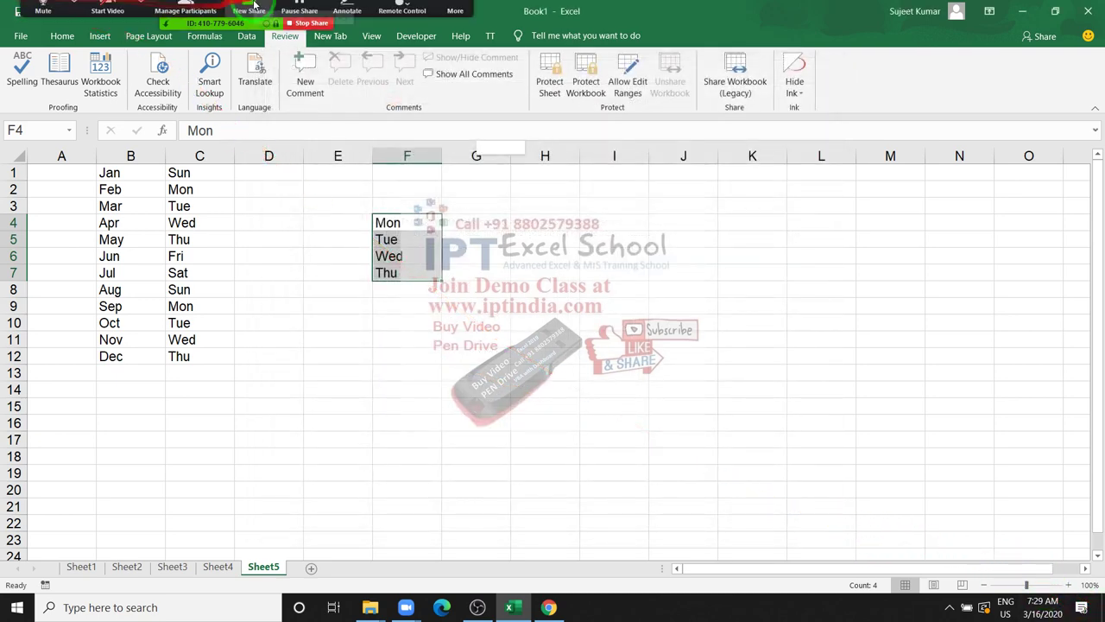
Open the Zoom participants list, unmute a participant, and close the window
left_click(185, 13)
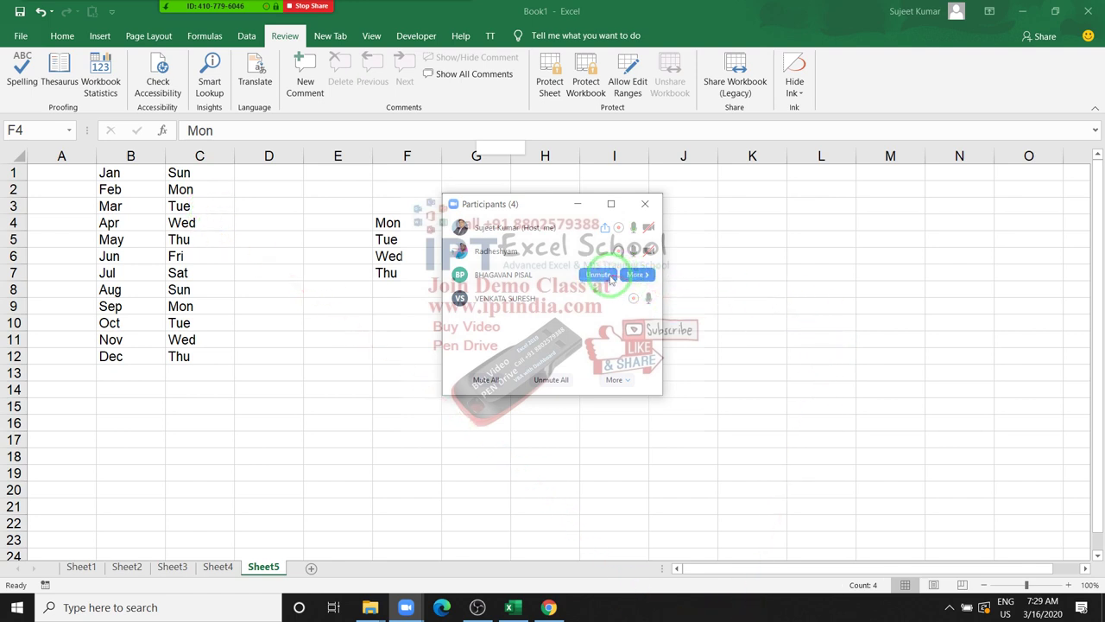
left_click(600, 275)
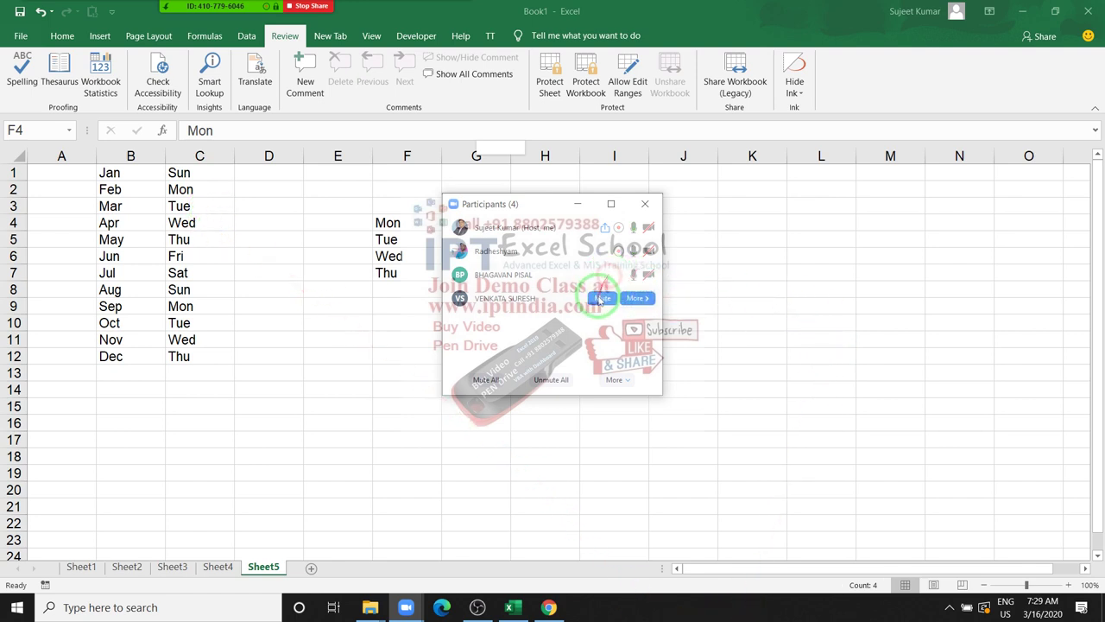
left_click(654, 203)
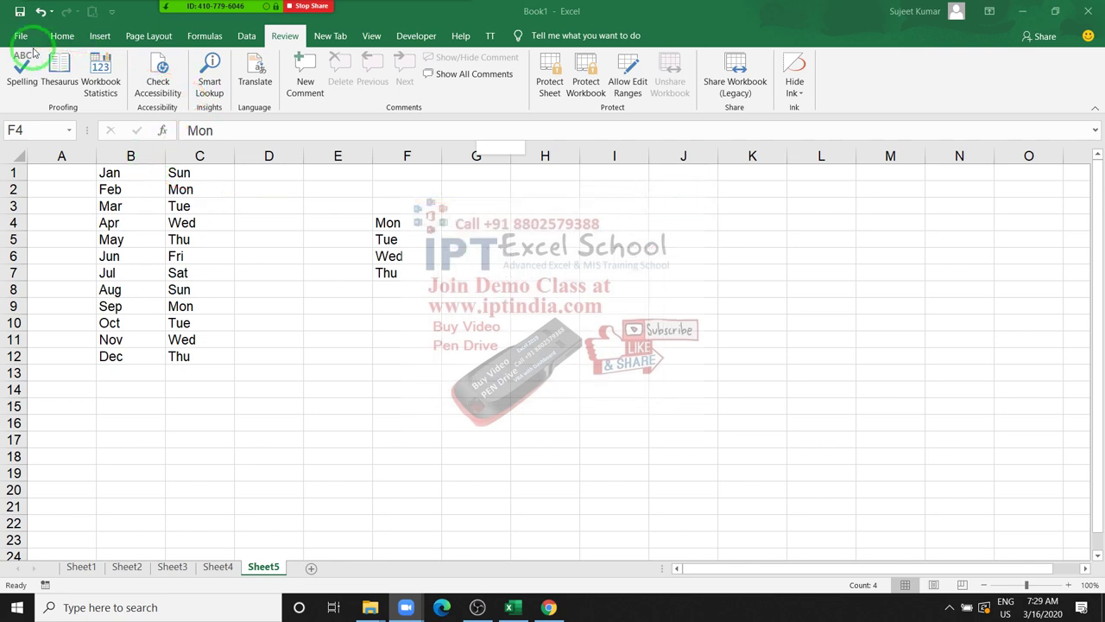
Return to the workbook on the Home tab, starting at the top of the data
left_click(62, 39)
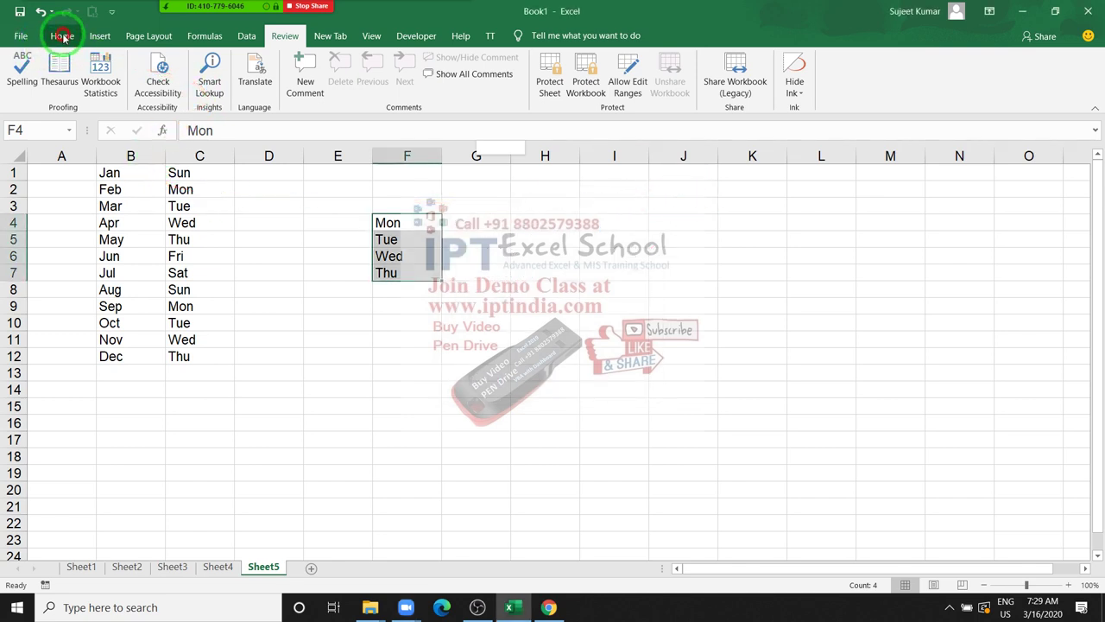
left_click(62, 39)
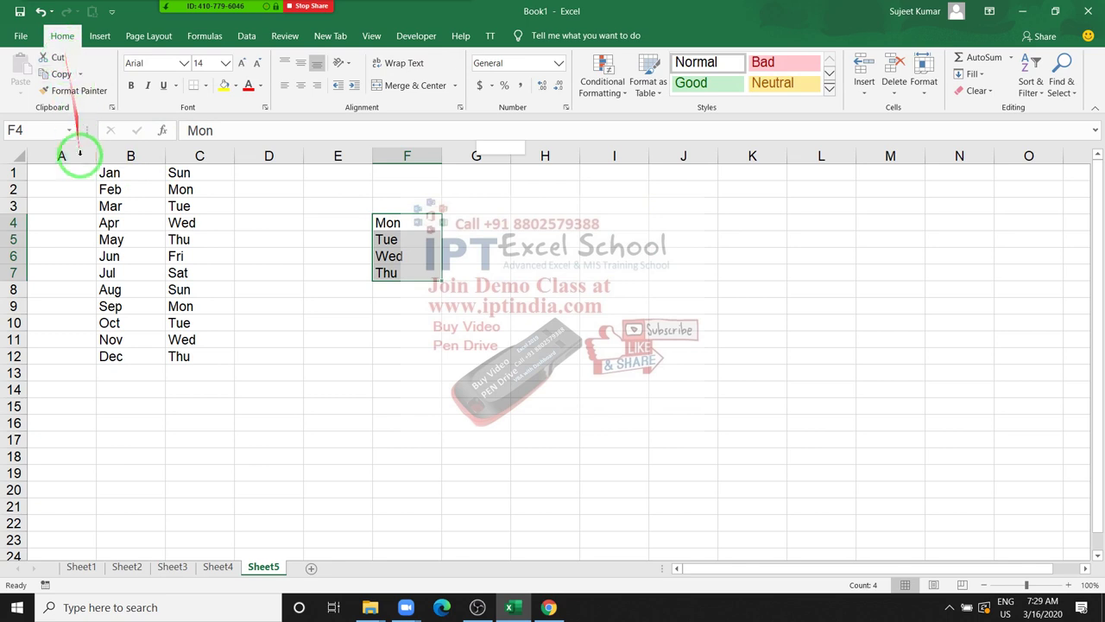
left_click(76, 218)
Select the month and weekday data block A1:F12 on Sheet5
mouse_move(60, 173)
left_mouse_down()
mouse_move(175, 245)
mouse_move(415, 349)
left_mouse_up()
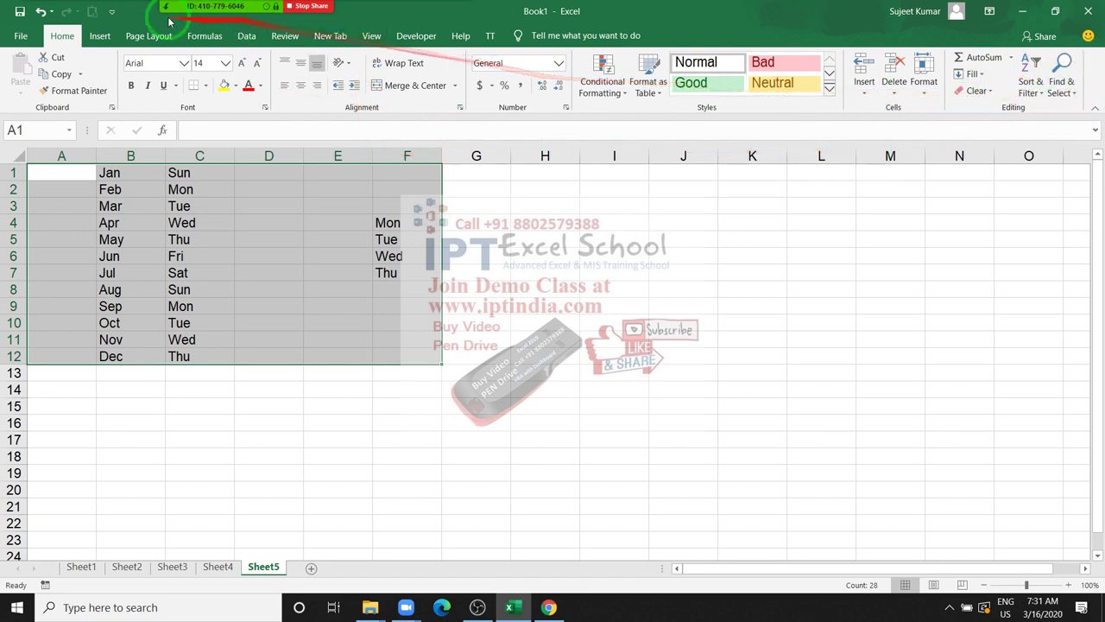
left_click(101, 35)
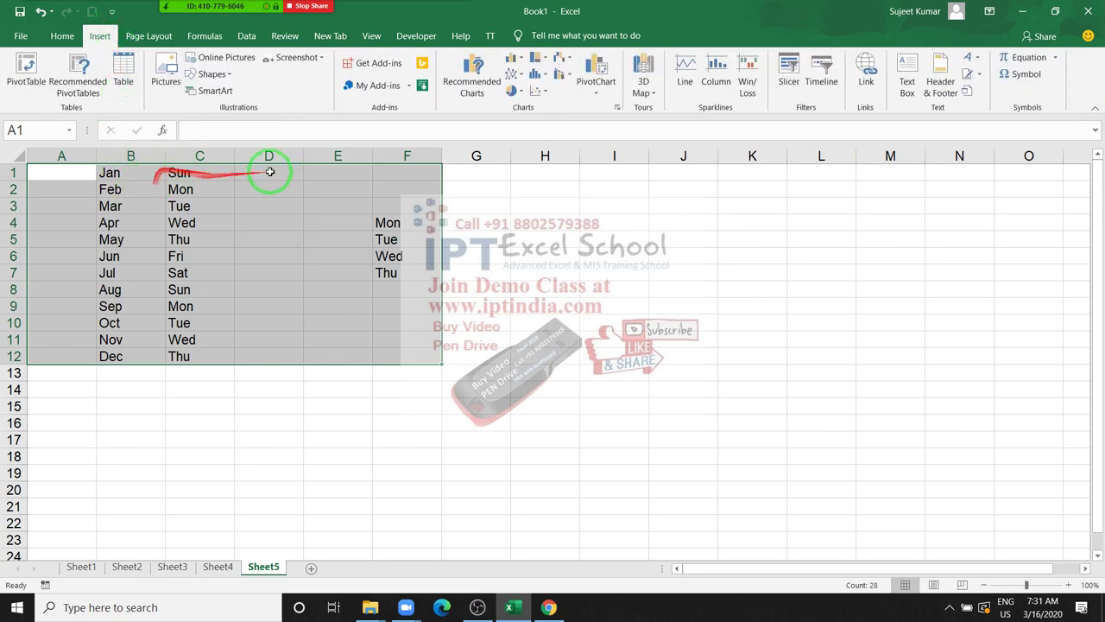
mouse_move(150, 186)
left_mouse_down()
mouse_move(394, 155)
mouse_move(216, 150)
left_mouse_up()
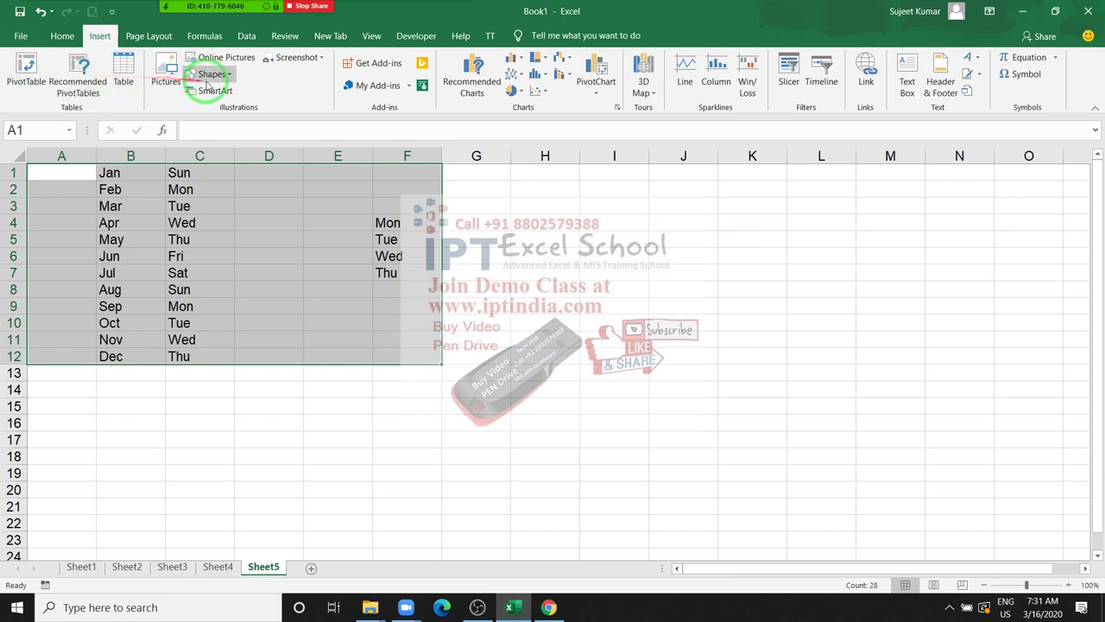
left_click(154, 39)
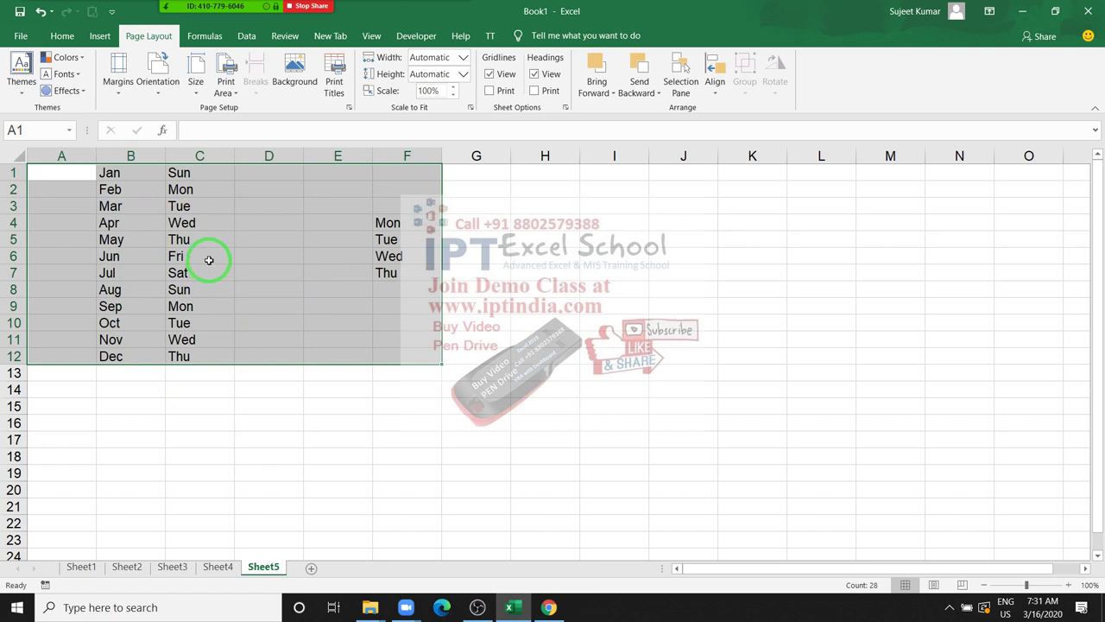
left_click(191, 39)
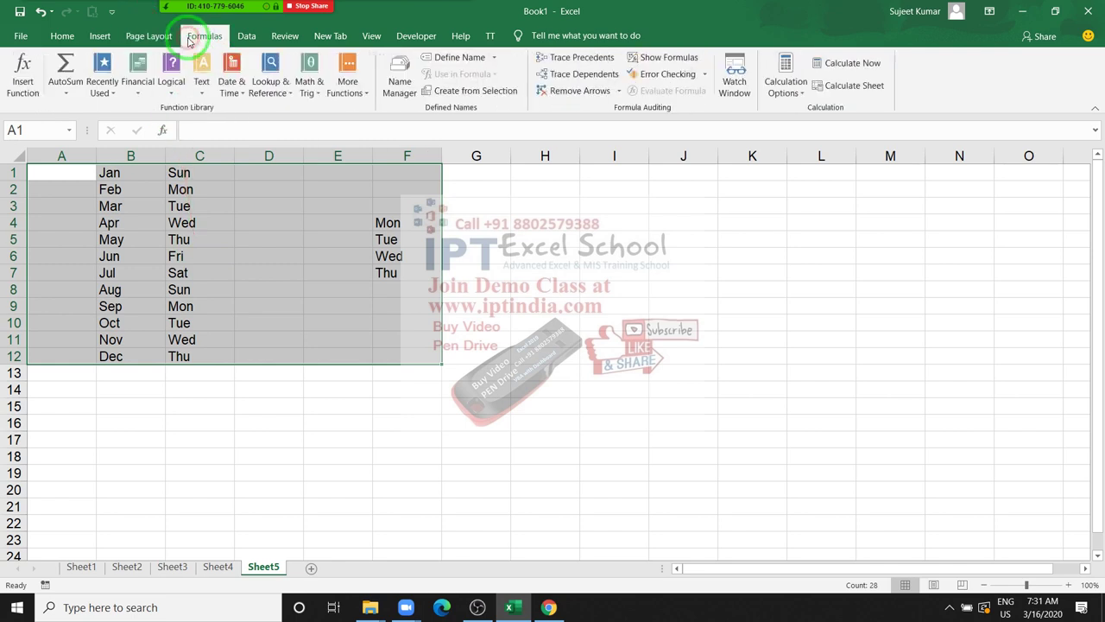
left_click(231, 62)
left_click(242, 38)
left_click(242, 38)
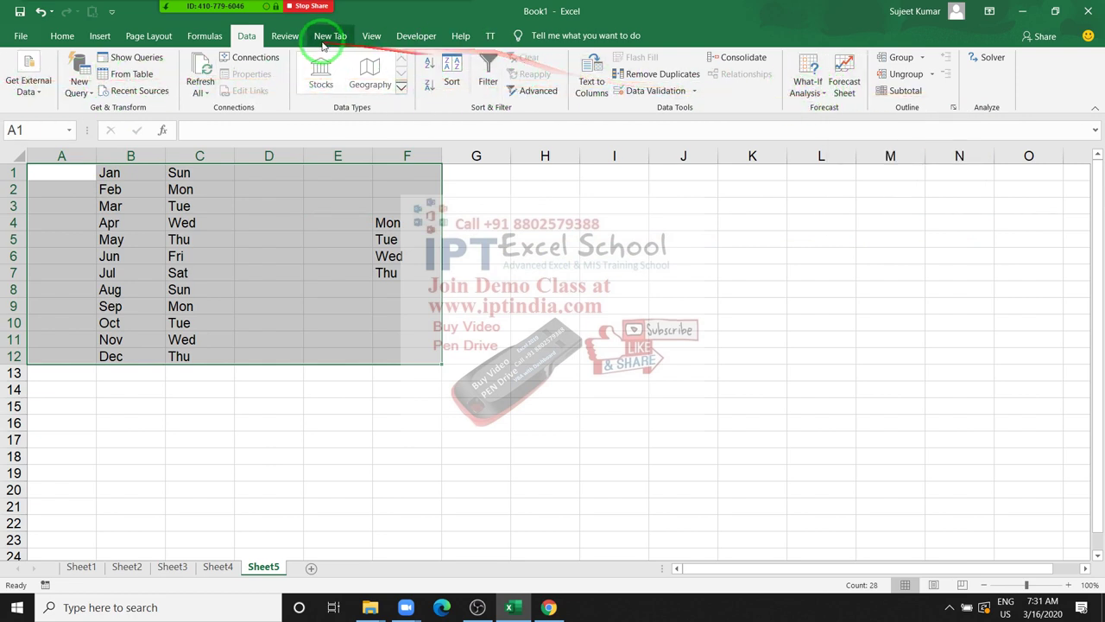
left_click(285, 36)
left_click(255, 219)
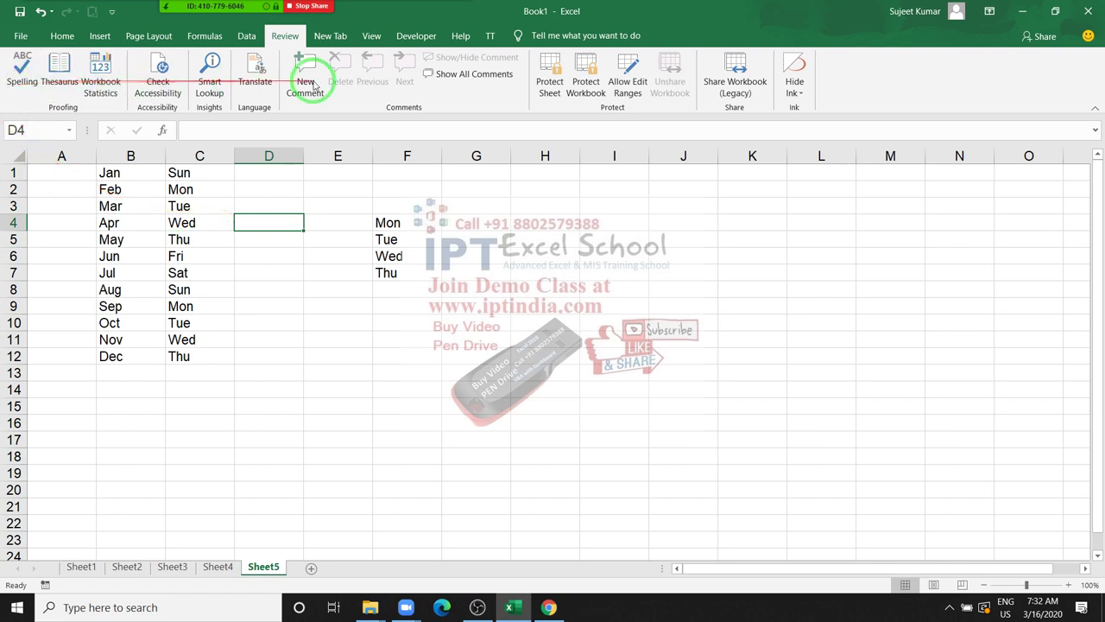
left_click(371, 36)
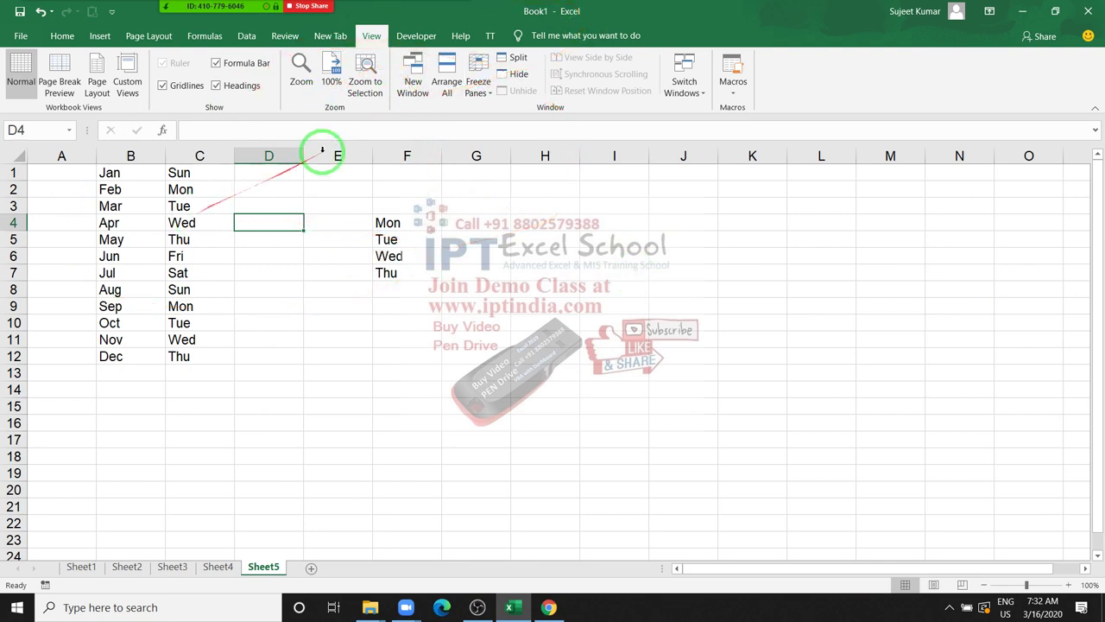
left_click(418, 39)
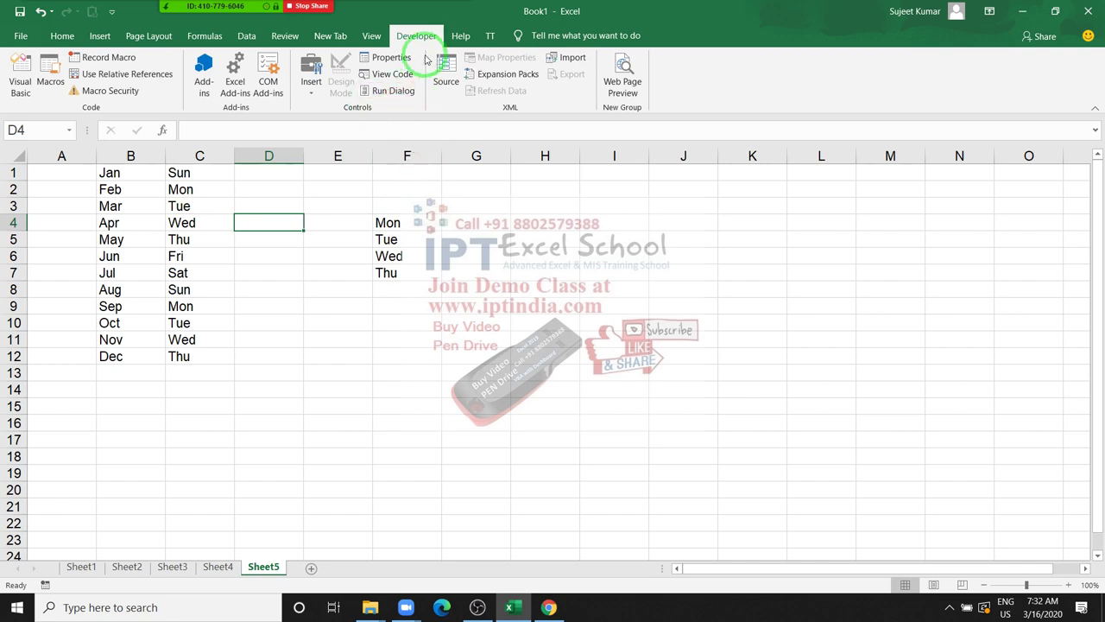
left_click(54, 35)
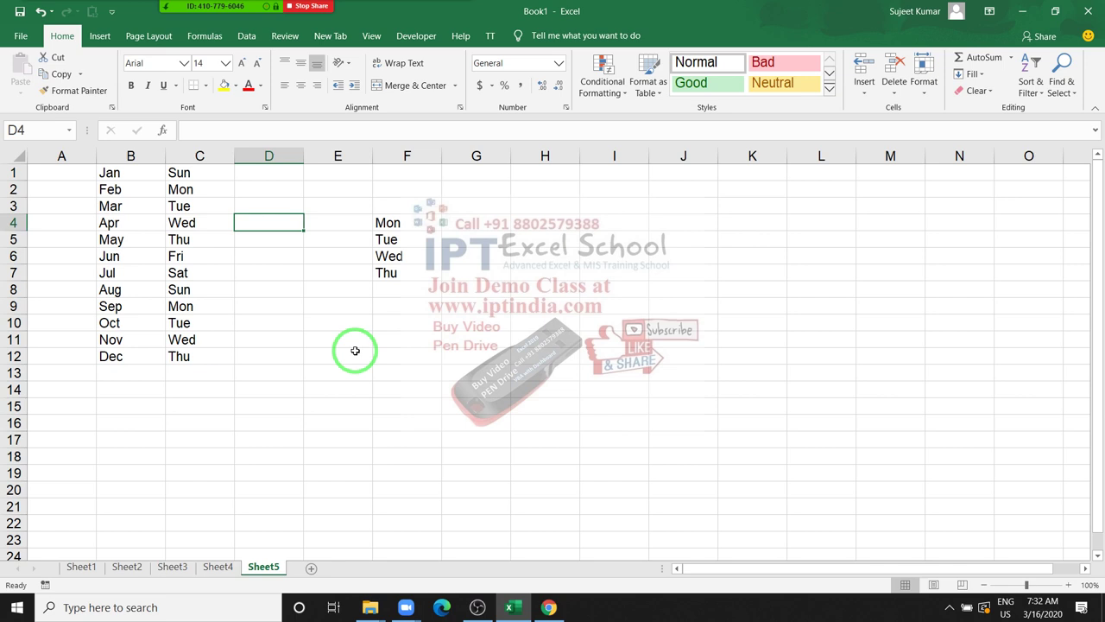
left_click(249, 37)
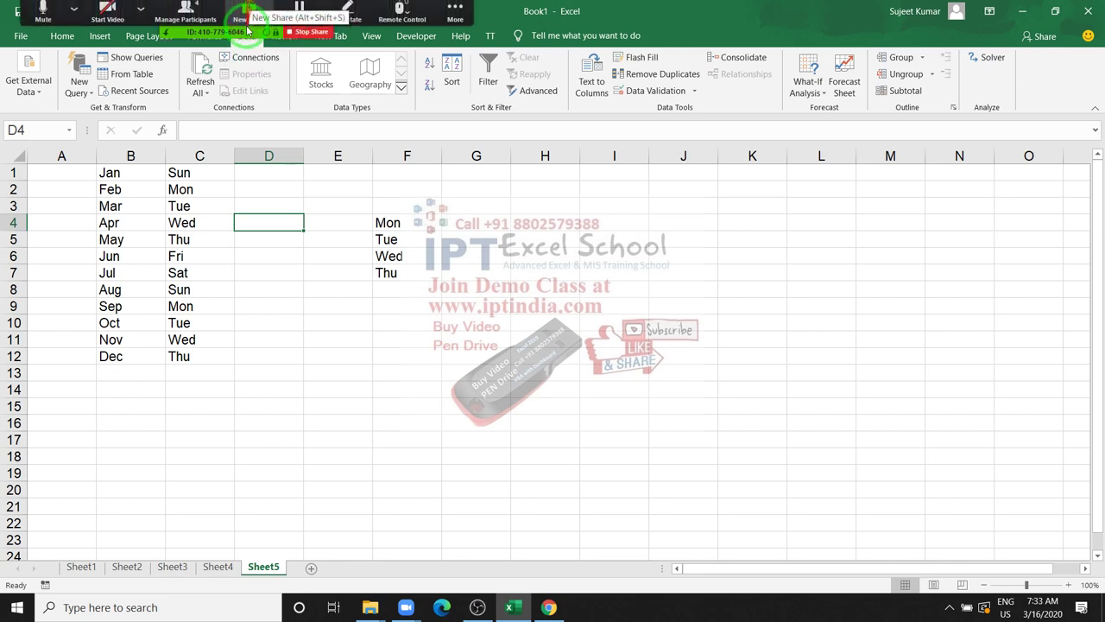
left_click(407, 241)
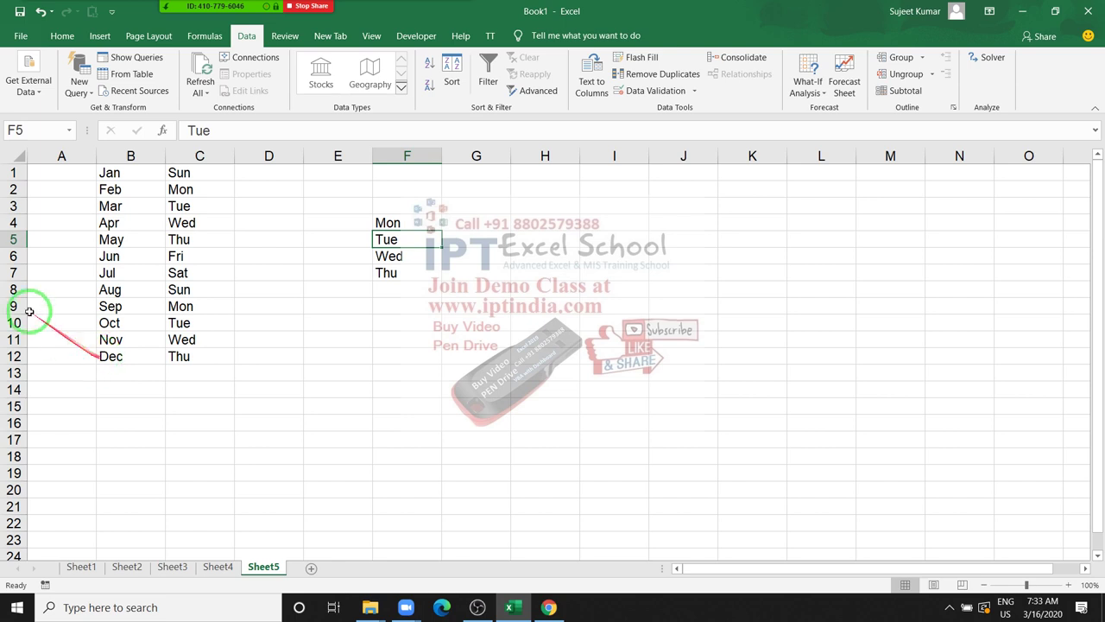
left_click(52, 44)
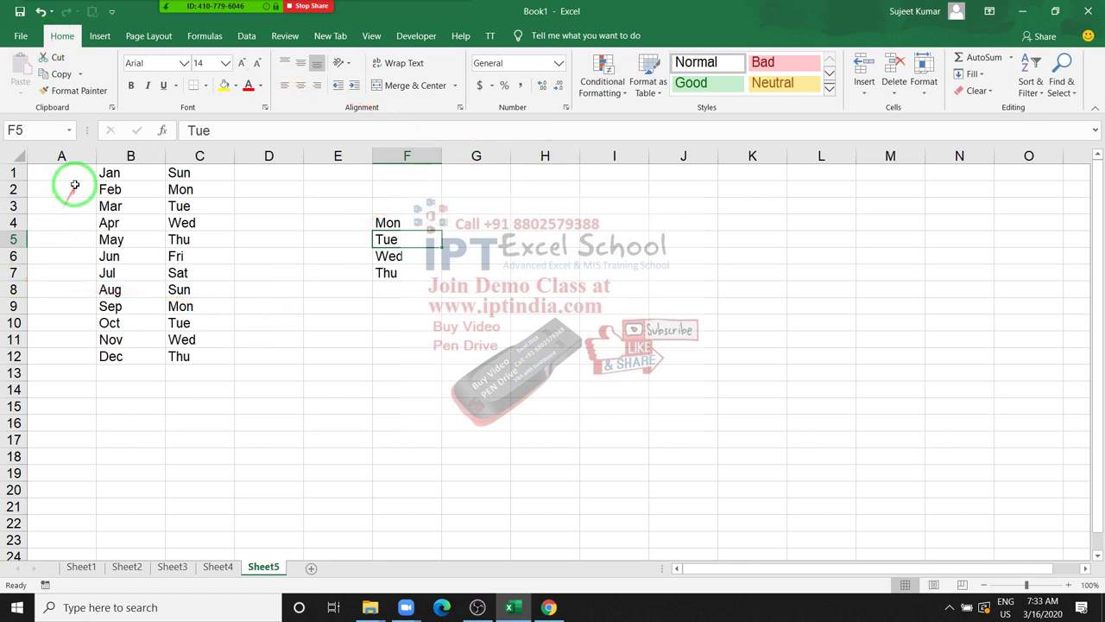
left_click_drag(75, 186, 129, 221)
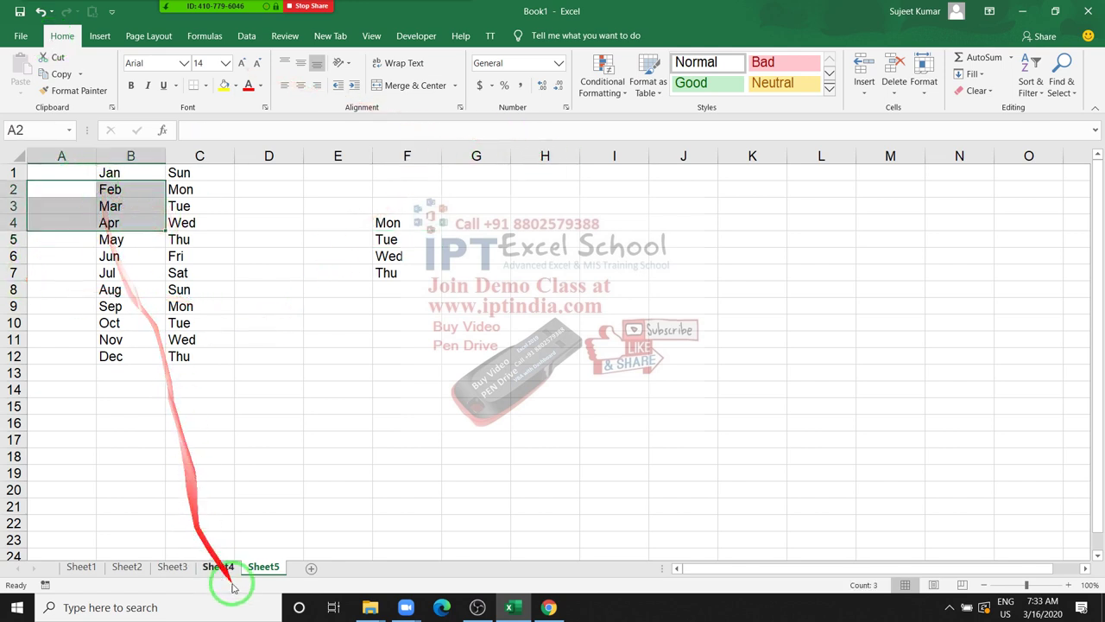
left_click(203, 307)
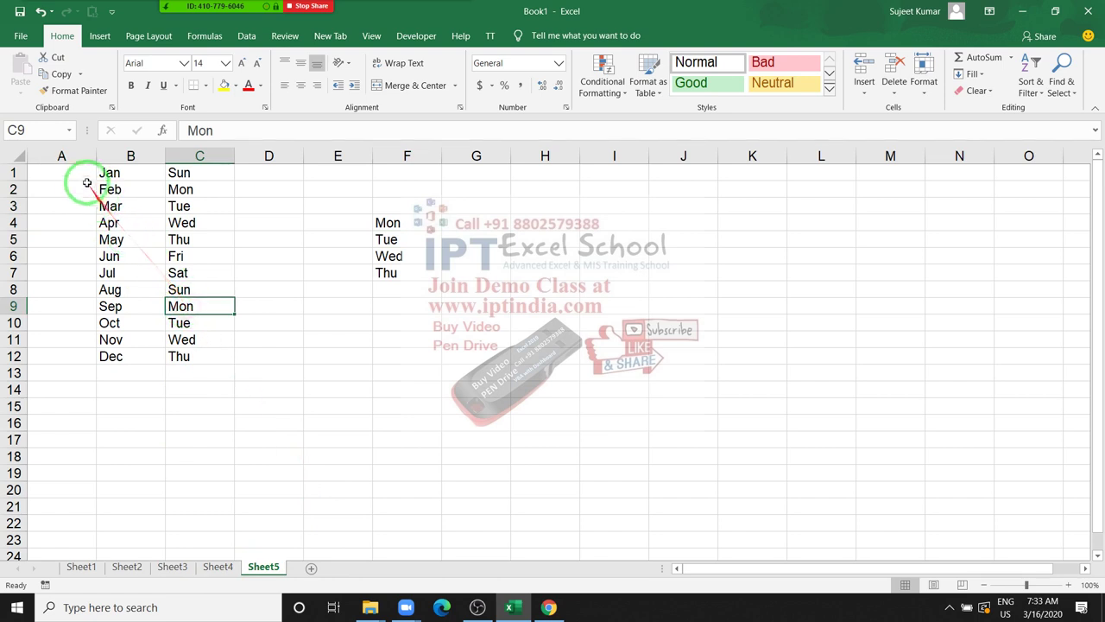
left_click_drag(82, 173, 405, 347)
Clear the selected A1:F12 block and enter the heading Sr in A1
key("Delete")
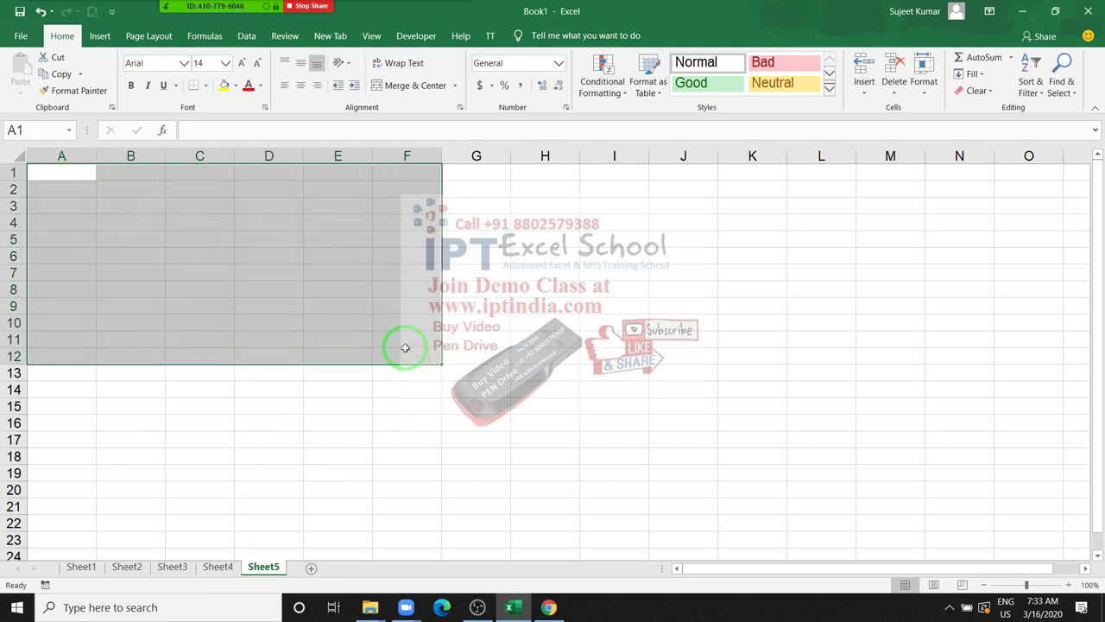
left_click(274, 427)
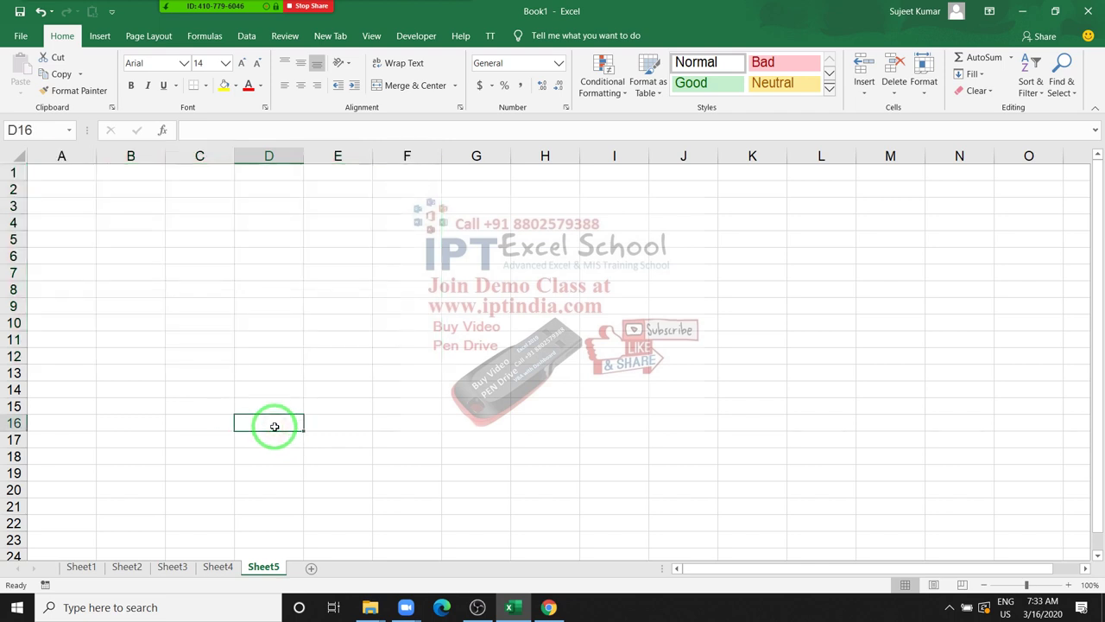
left_click(81, 302)
left_click(76, 176)
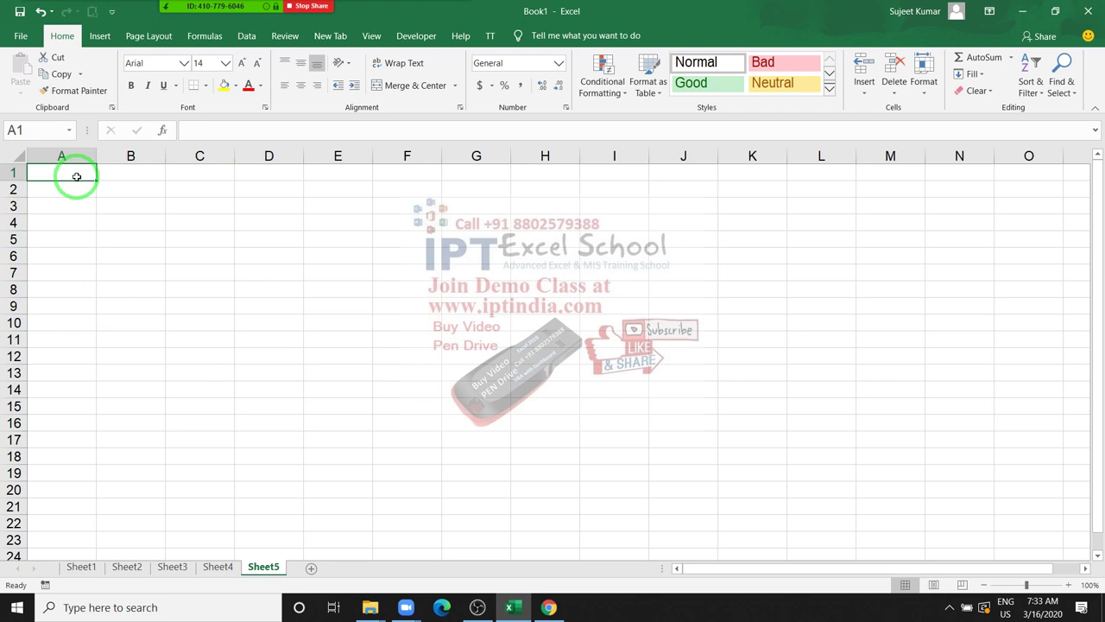
type("Sr")
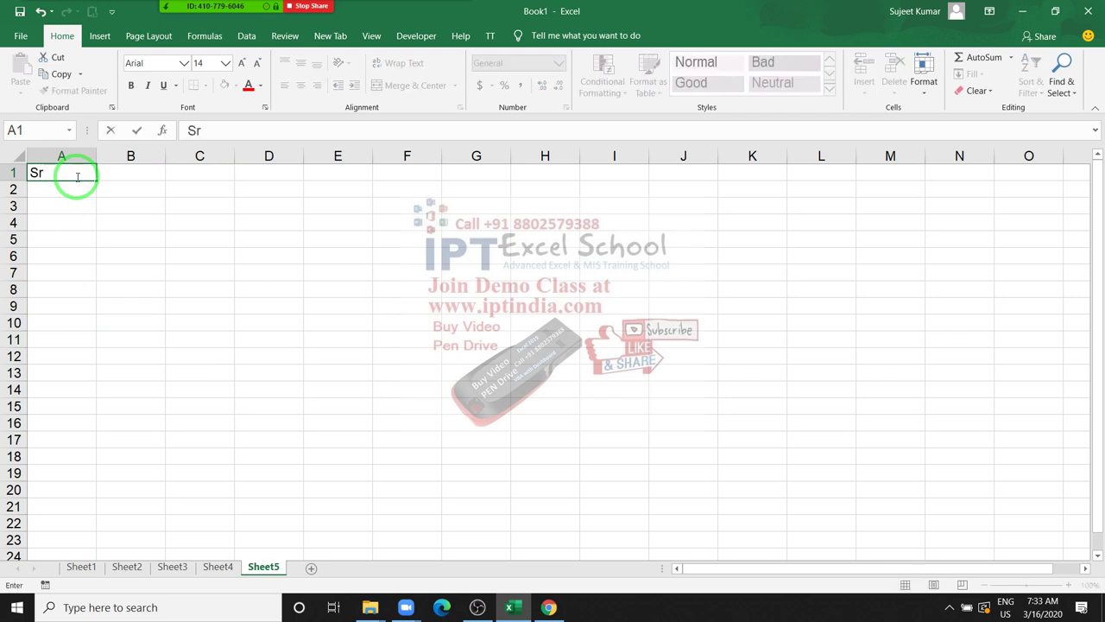
key("Tab")
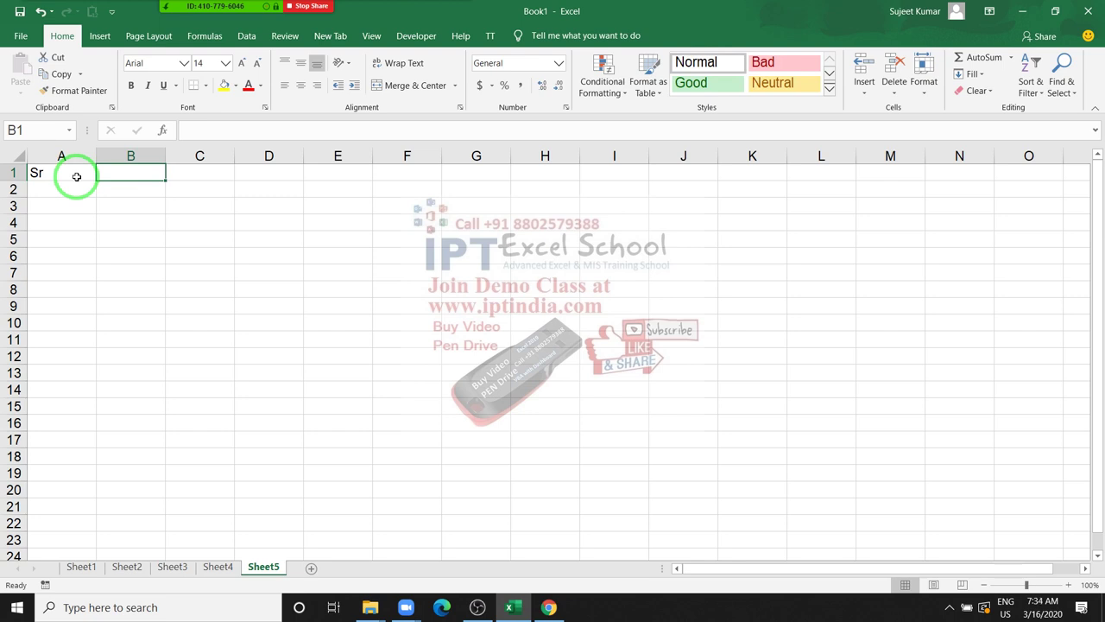
Try typing a/c and E/ in A1 but discard both, keeping Sr
left_click(76, 176)
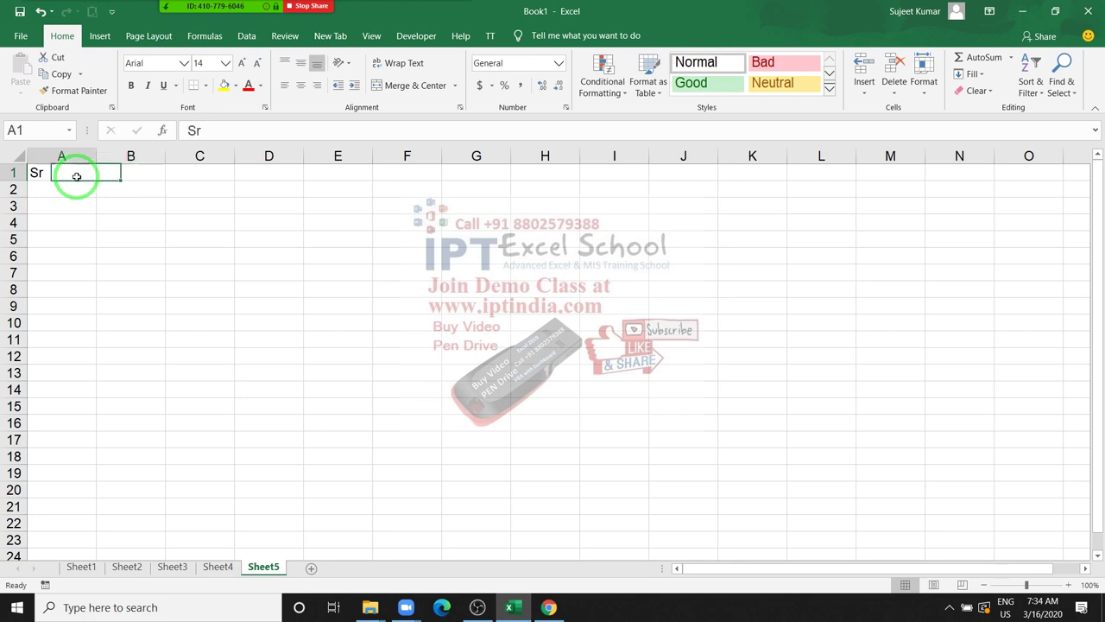
type("a/")
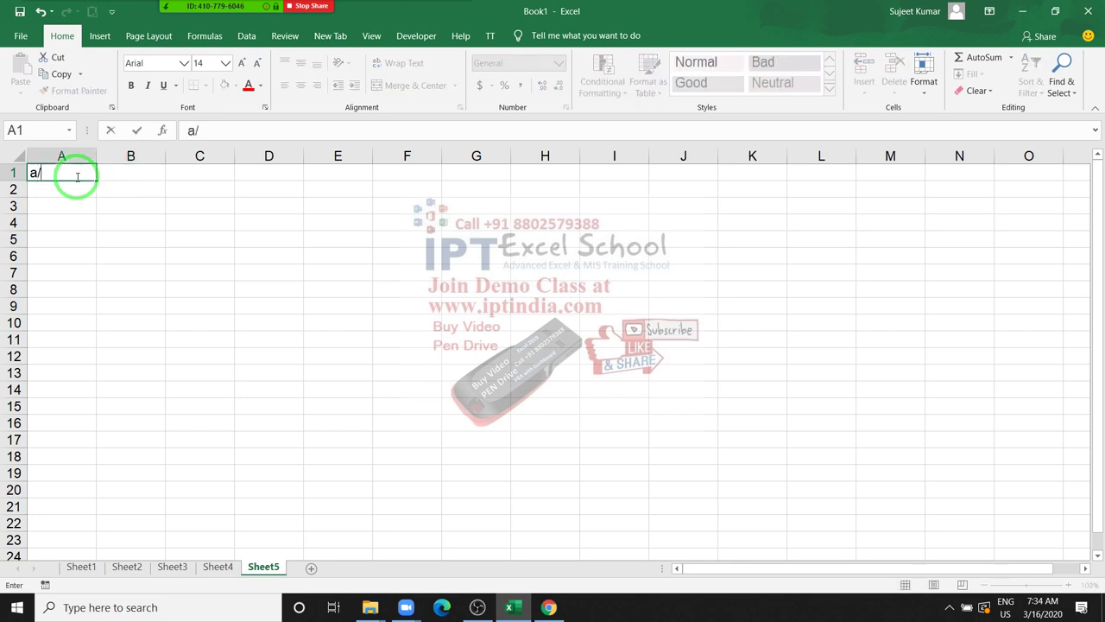
type("c")
key("Escape")
type("E/")
key("Escape")
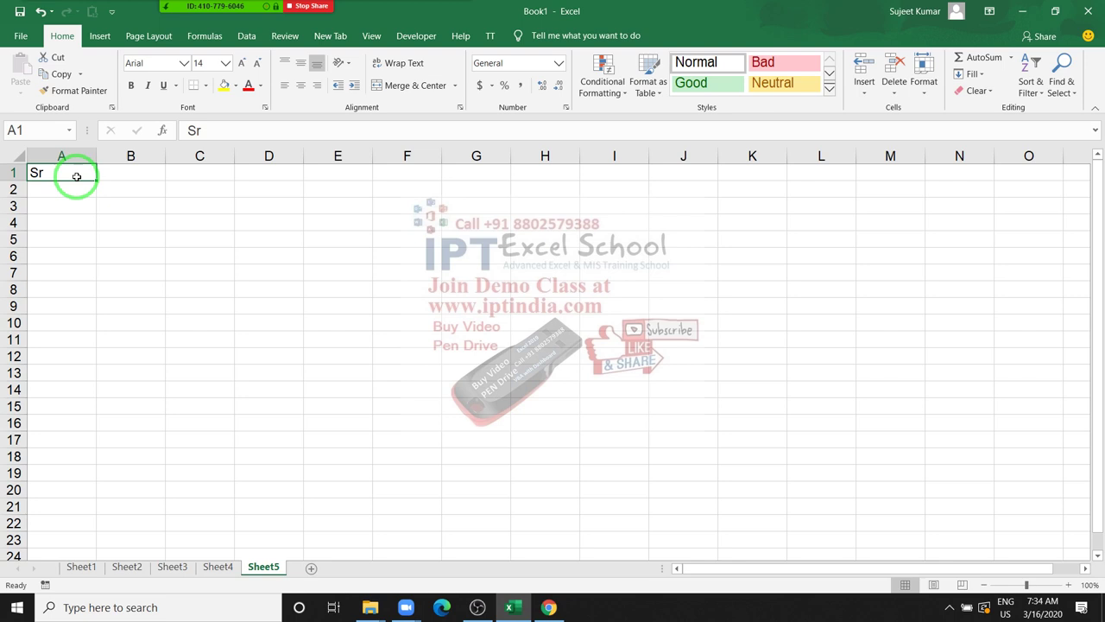
Enter the Date, Name and Qty headings in B1:D1
key("Tab")
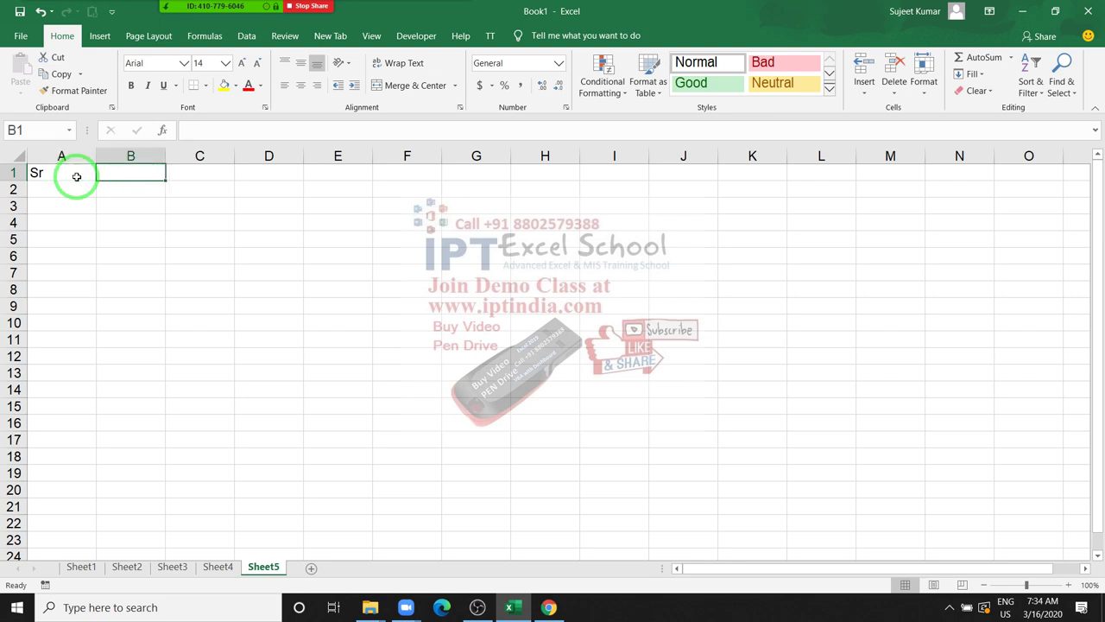
type("Date")
key("Tab")
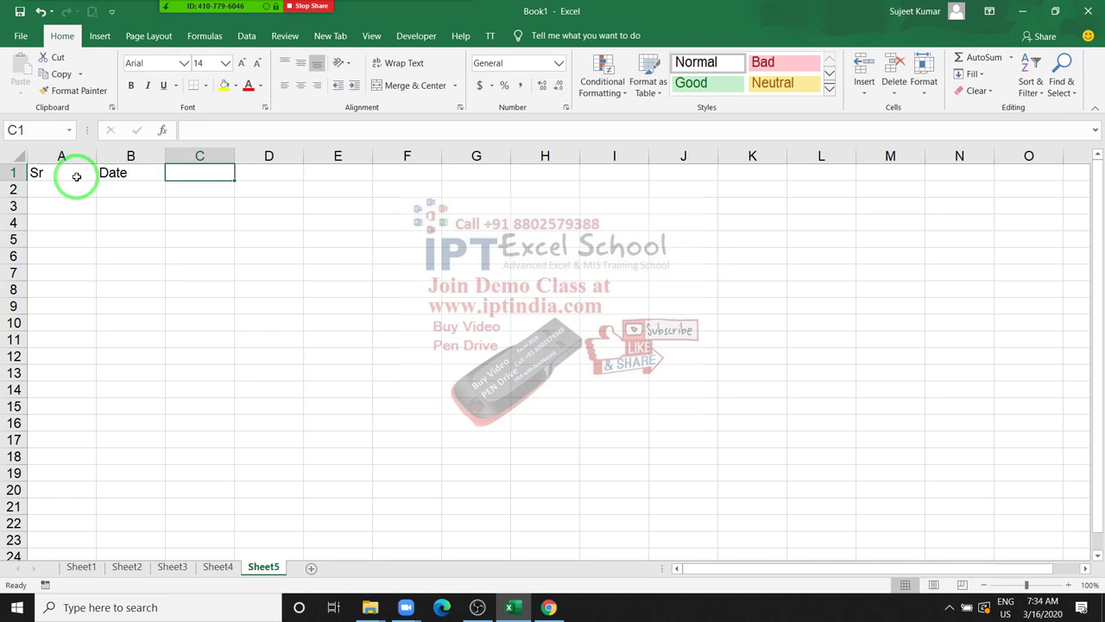
type("NAme")
key("Tab")
type("Q")
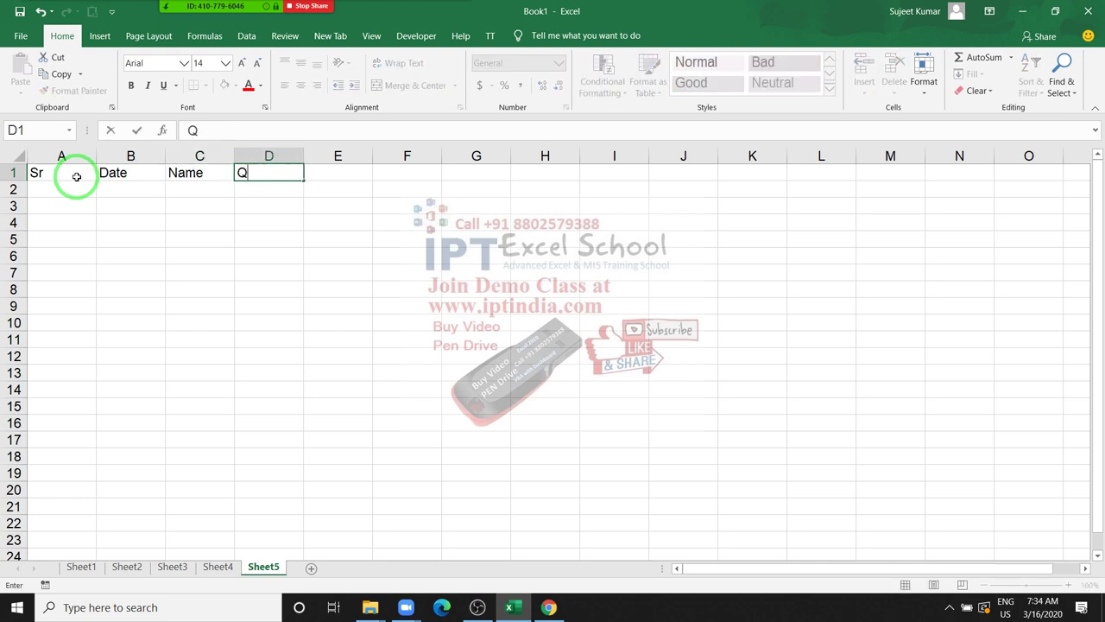
type("ty")
key("Tab")
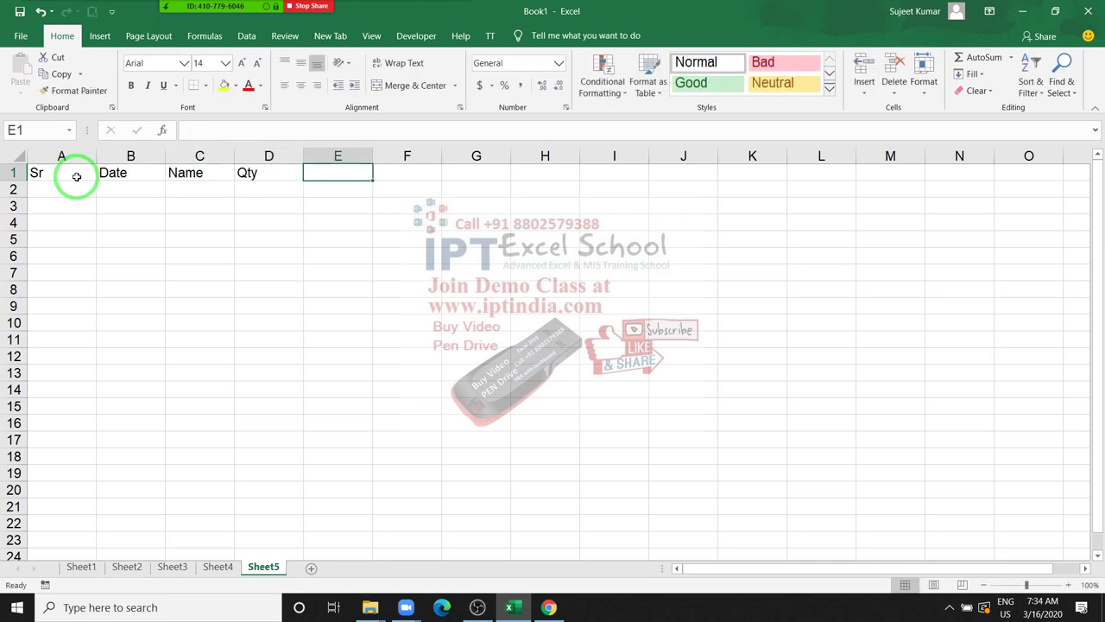
Add the Mrp, Amt and Com headings in E1:G1
type("Am")
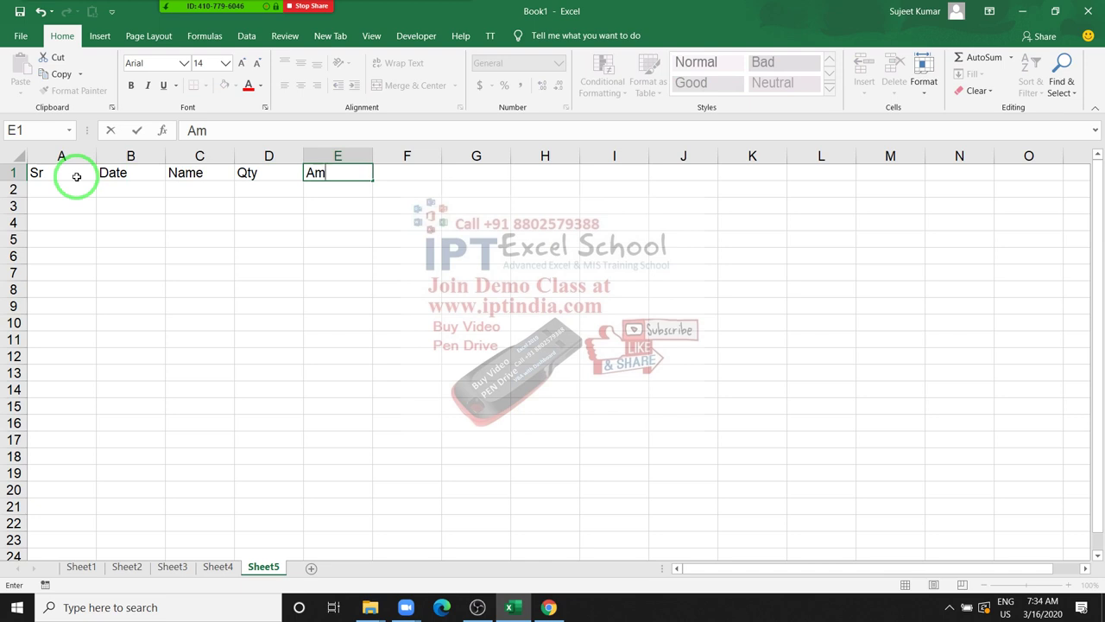
key("BackSpace")
key("BackSpace")
type("Mrp")
key("Tab")
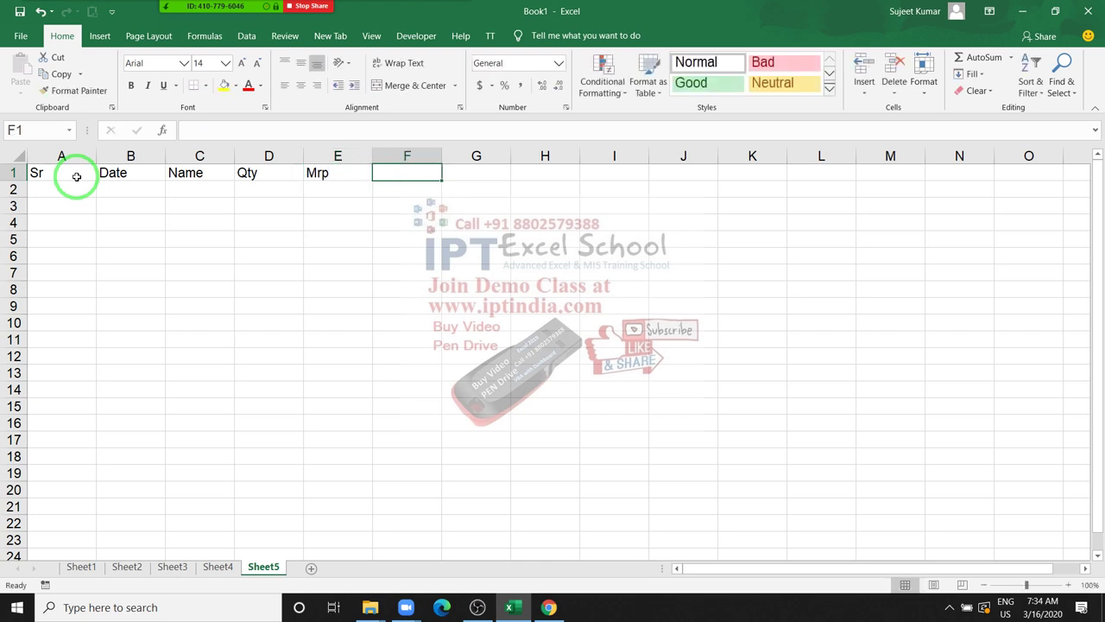
type("Amt")
key("Tab")
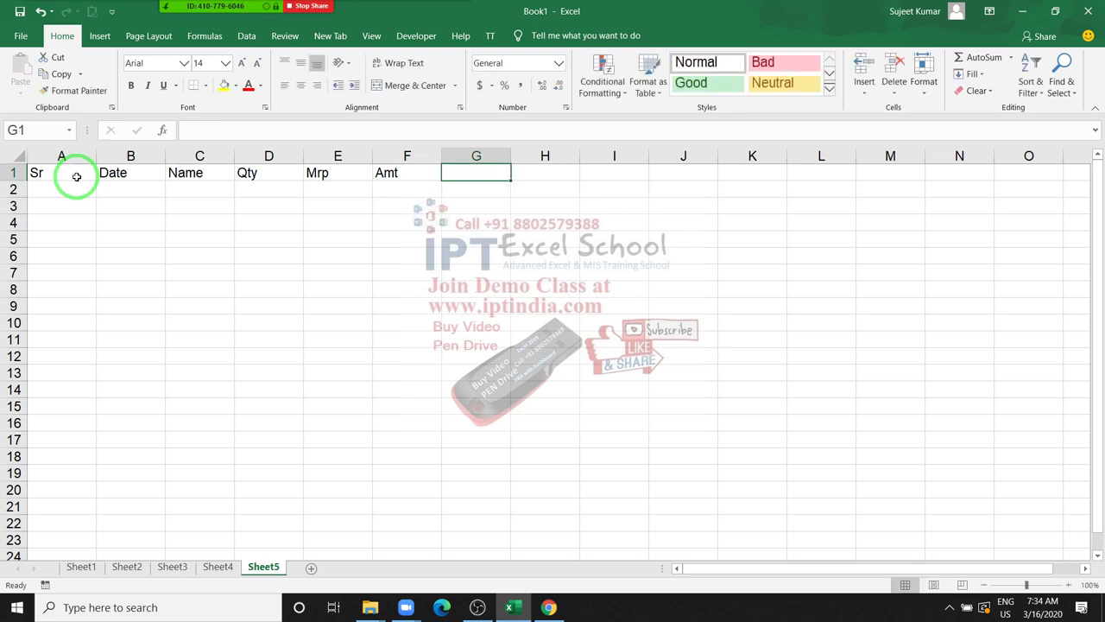
type("Com")
key("Tab")
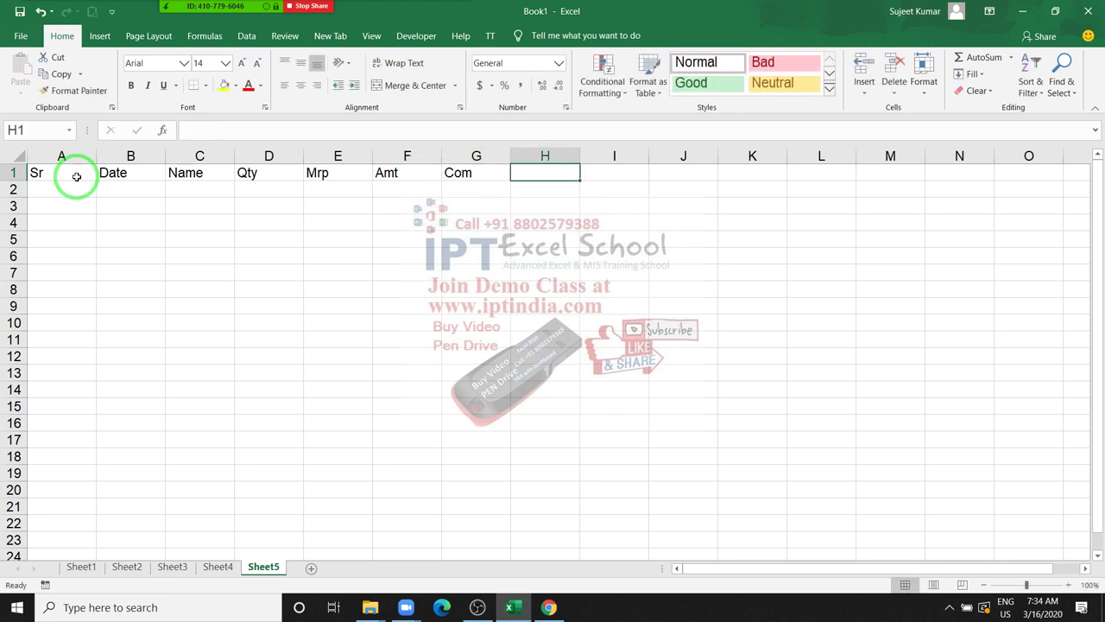
Add the GST and Total headings in H1:I1, removing the stray backtick after GST
type("Tax`")
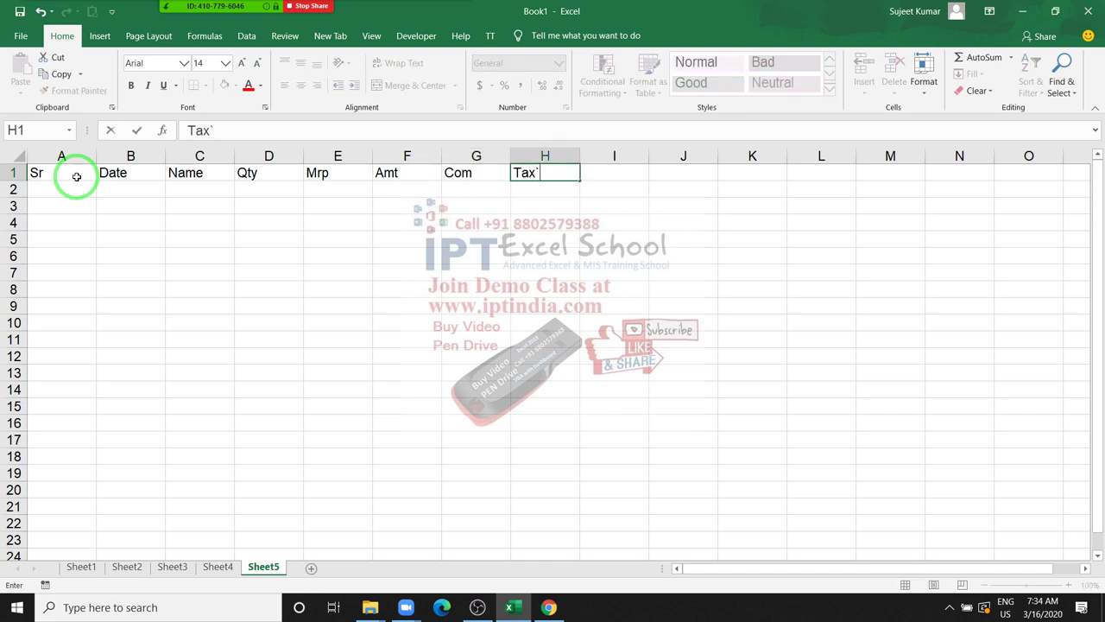
key("Escape")
type("G")
type("ST`")
key("Tab")
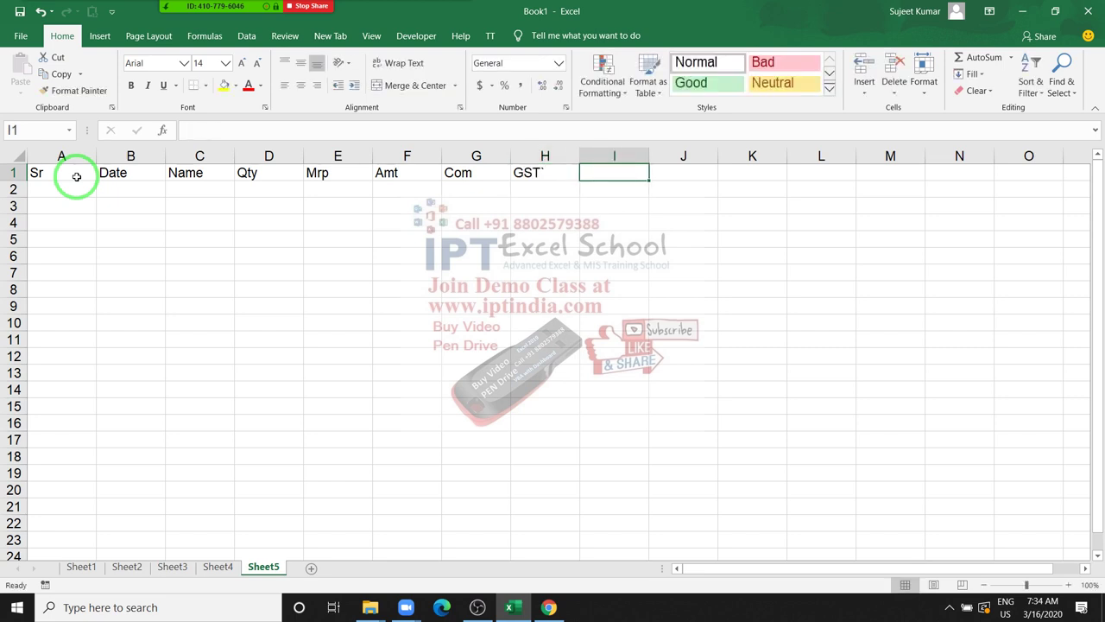
type("Total")
key("Tab")
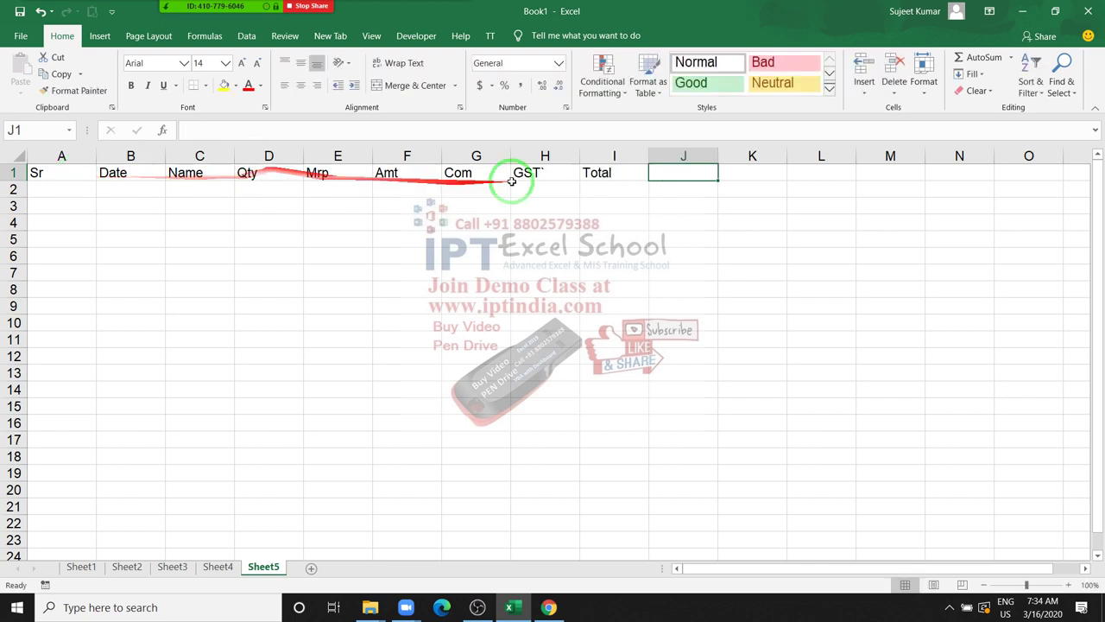
double_click(551, 170)
key("BackSpace")
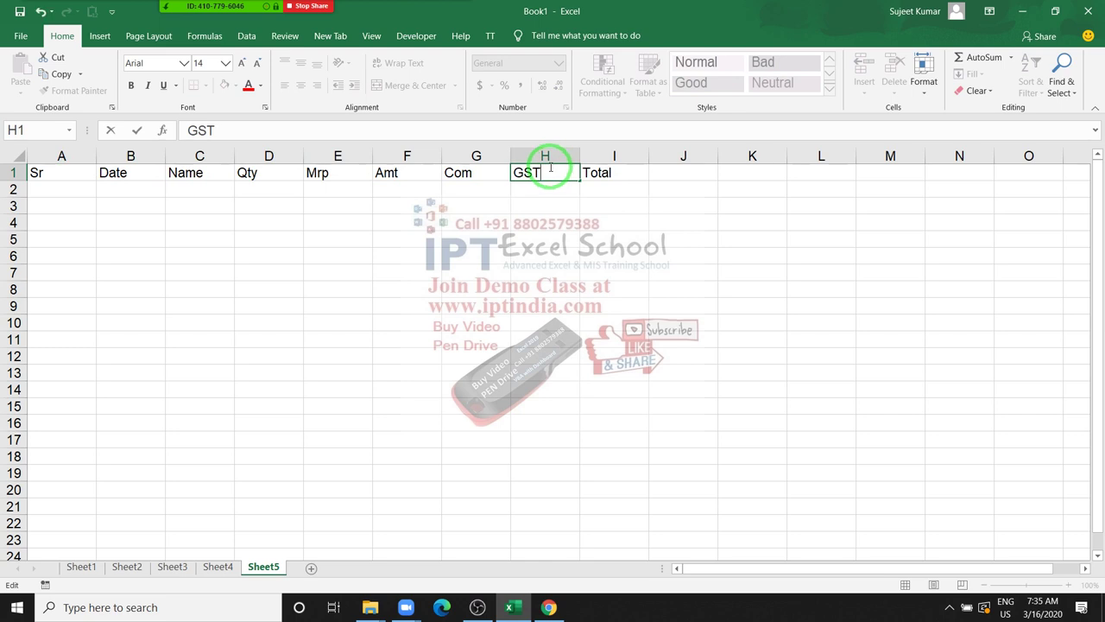
key("Return")
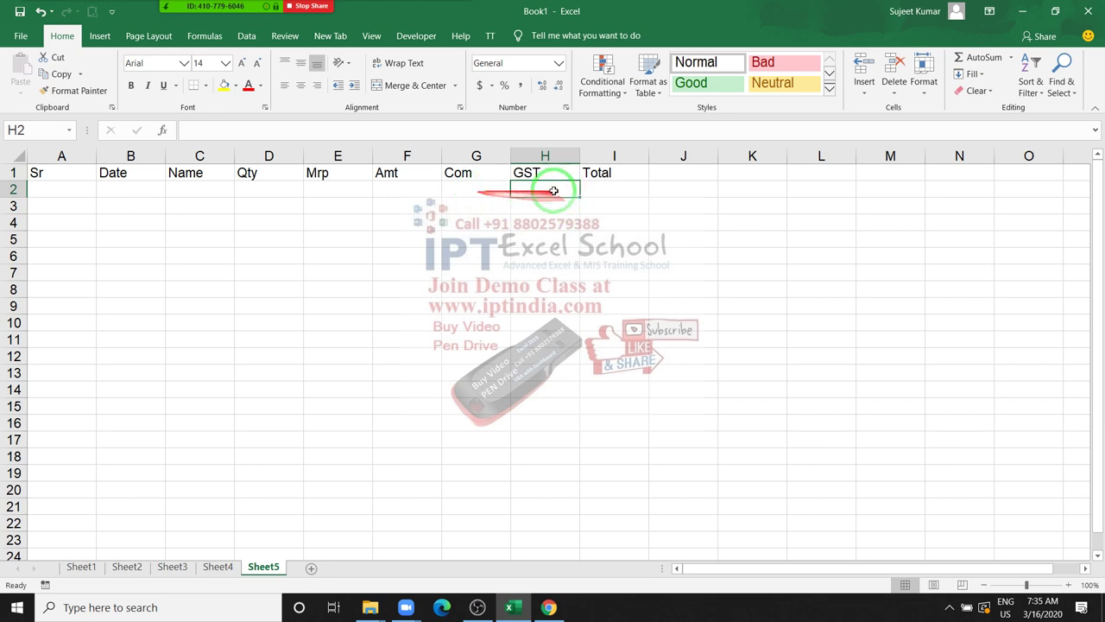
Select the header row cells, then start and discard a first Amt formula in F2
left_click(640, 170)
left_click(682, 177)
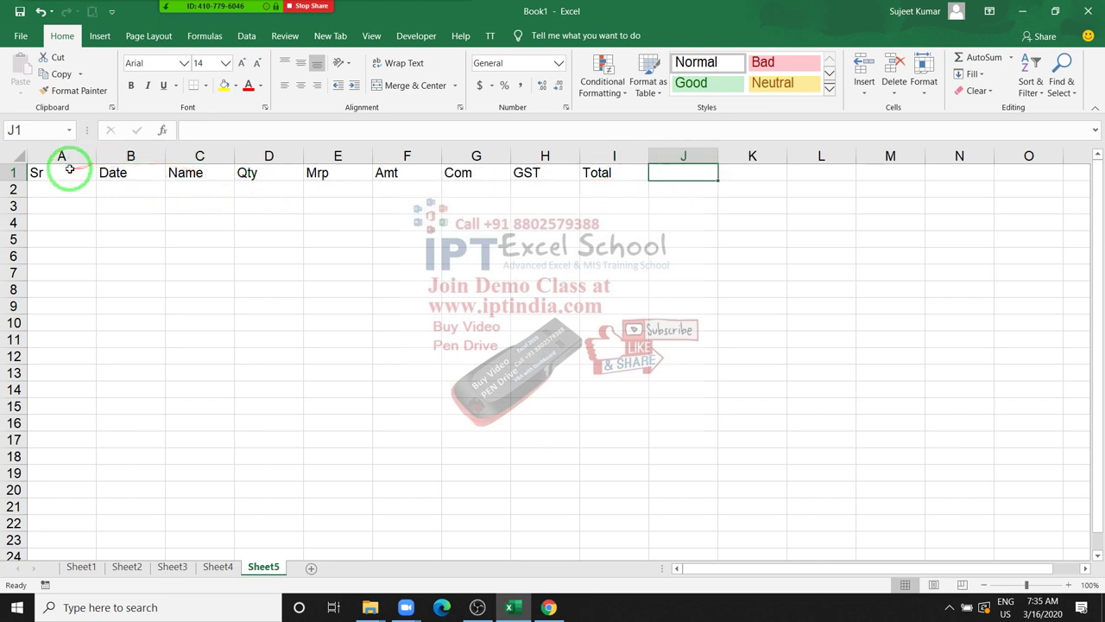
left_click_drag(69, 170, 627, 160)
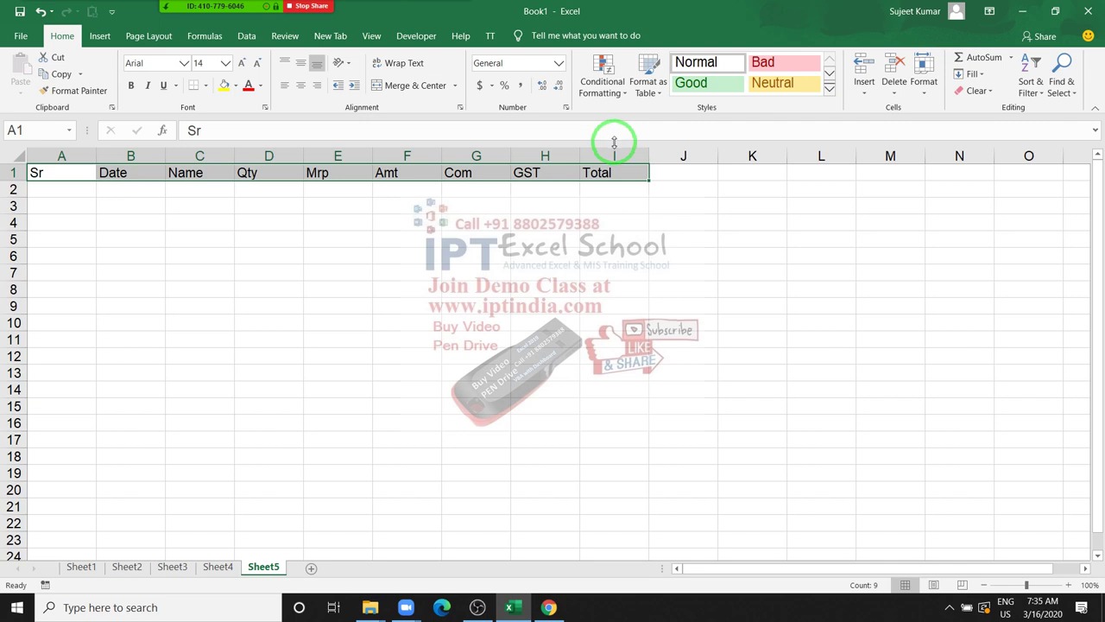
left_click(643, 174)
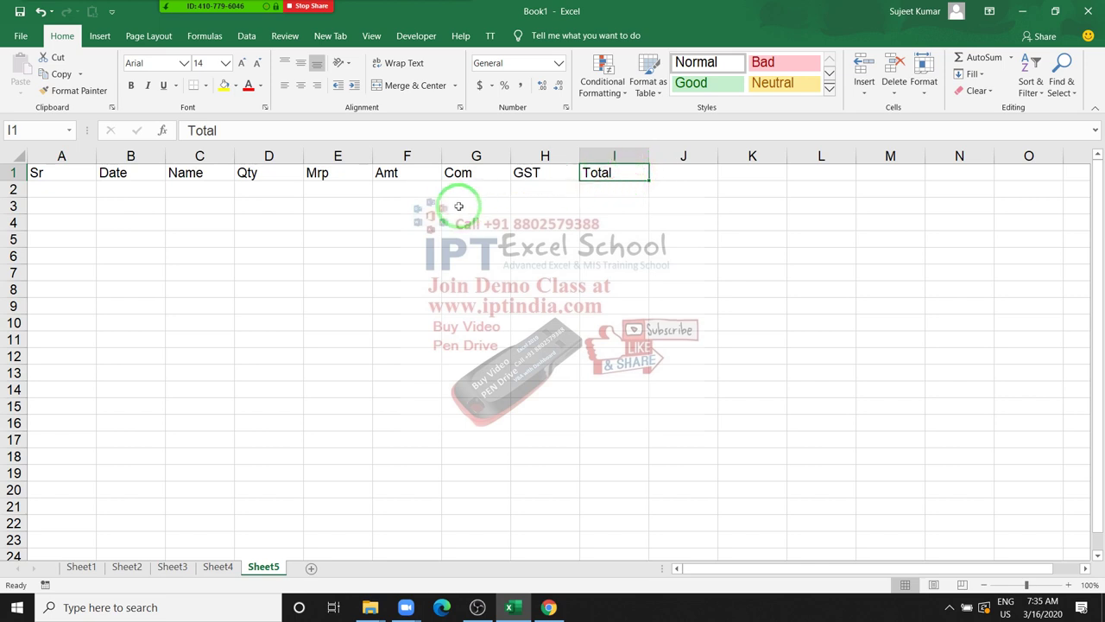
left_click_drag(281, 184, 313, 187)
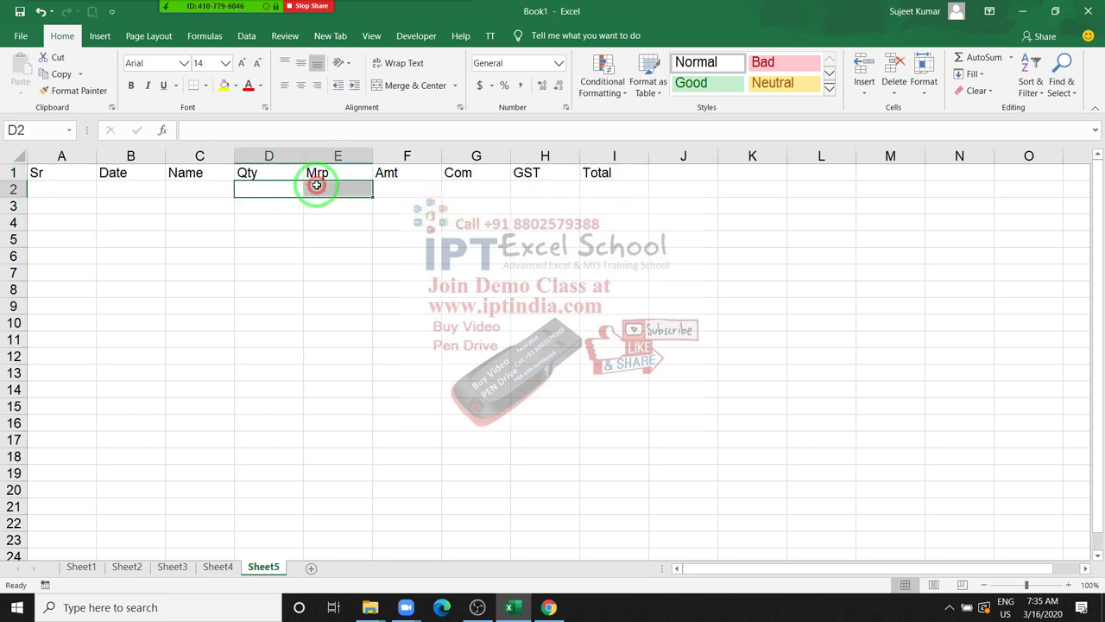
left_click(390, 191)
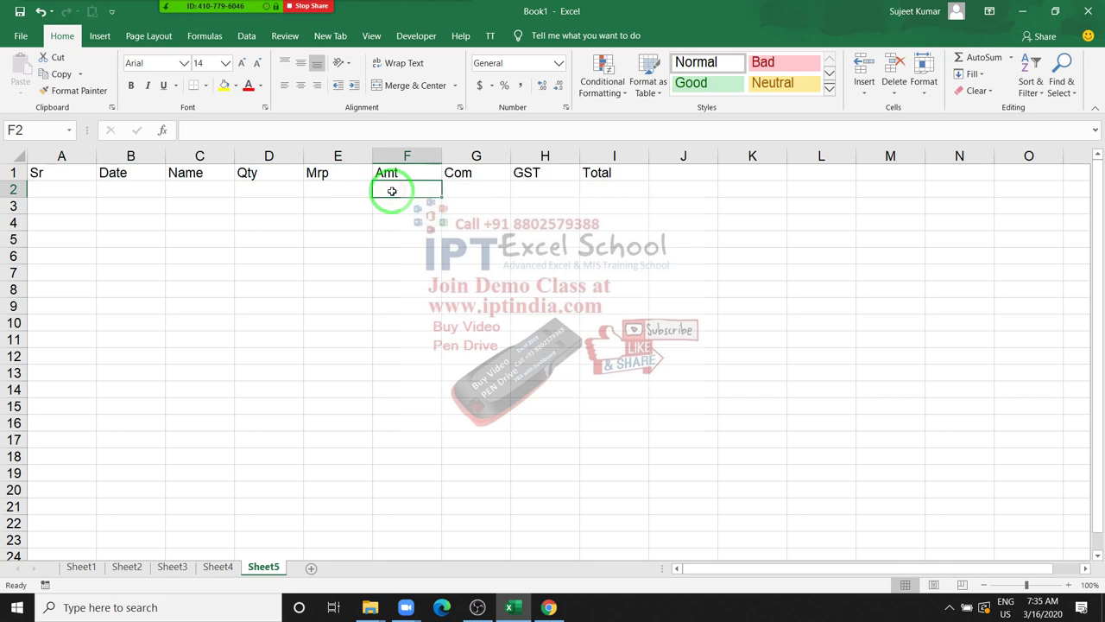
type("=")
key("Left")
key("Left")
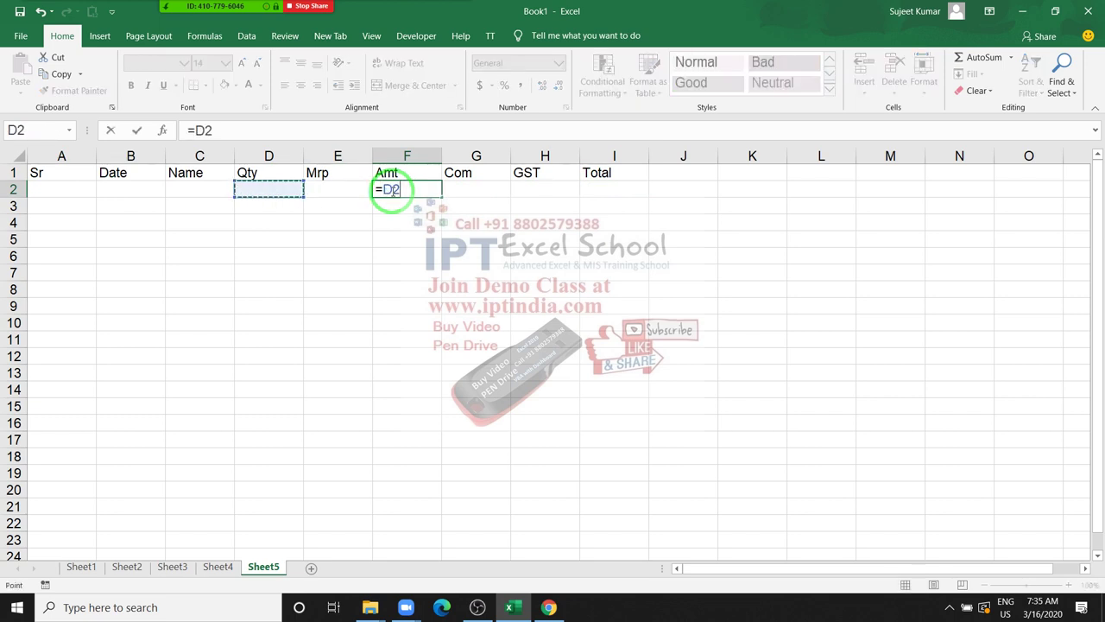
type("*")
key("Left")
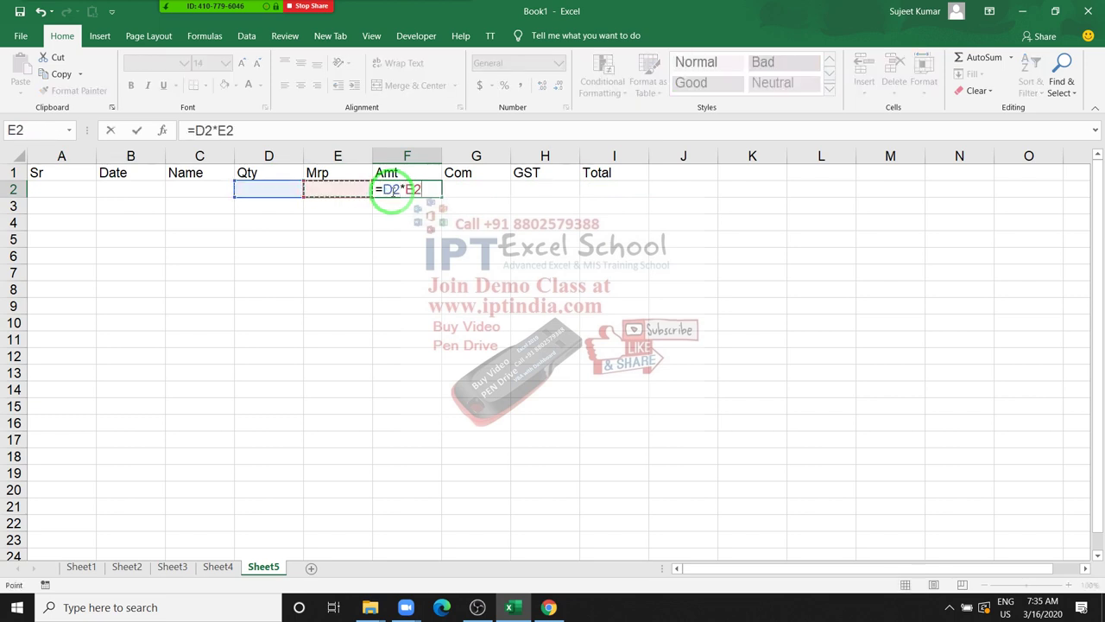
key("Escape")
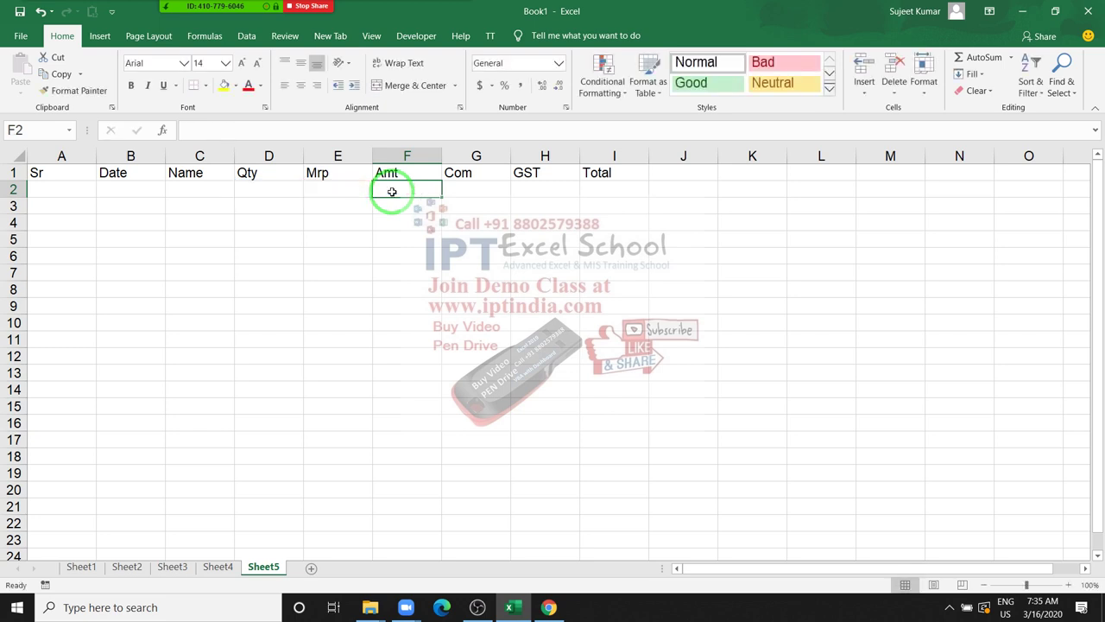
Enter Qty 10 in D2 and Mrp 52 in E2
key("Left")
key("Left")
key("Left")
key("Right")
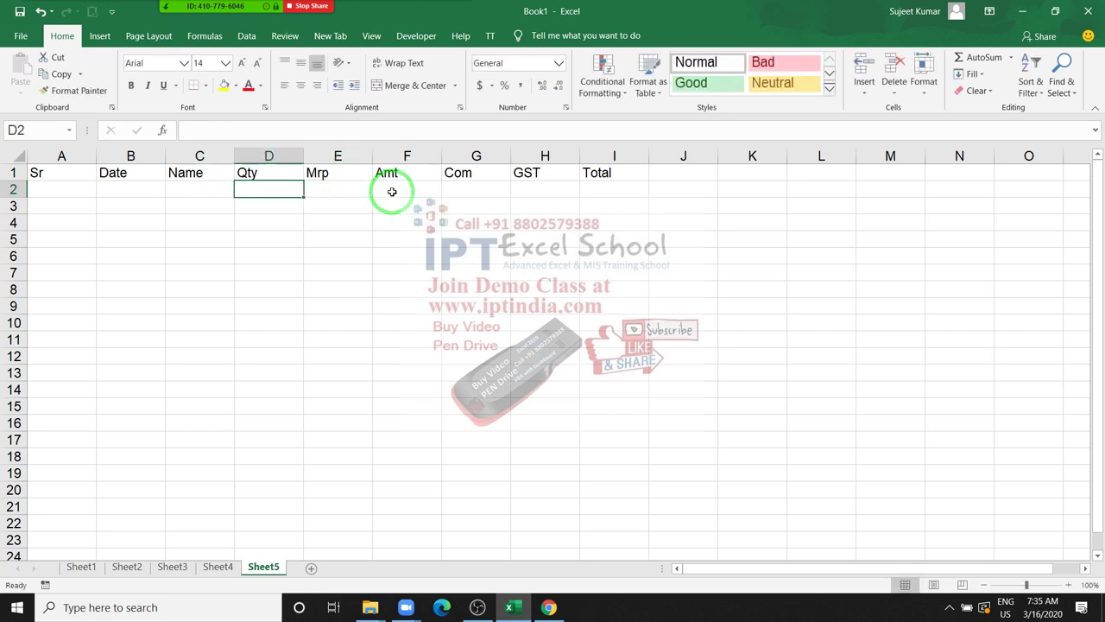
type("10")
key("Right")
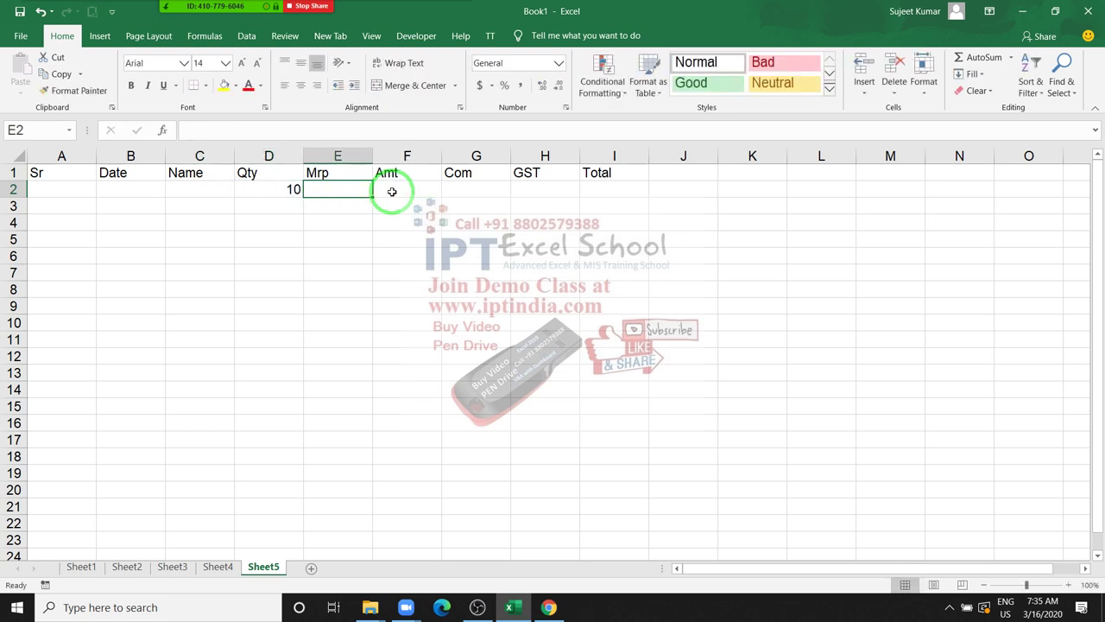
type("52")
key("Right")
key("Right")
Enter =D2*E2 in F2 so Amt shows 520
key("Left")
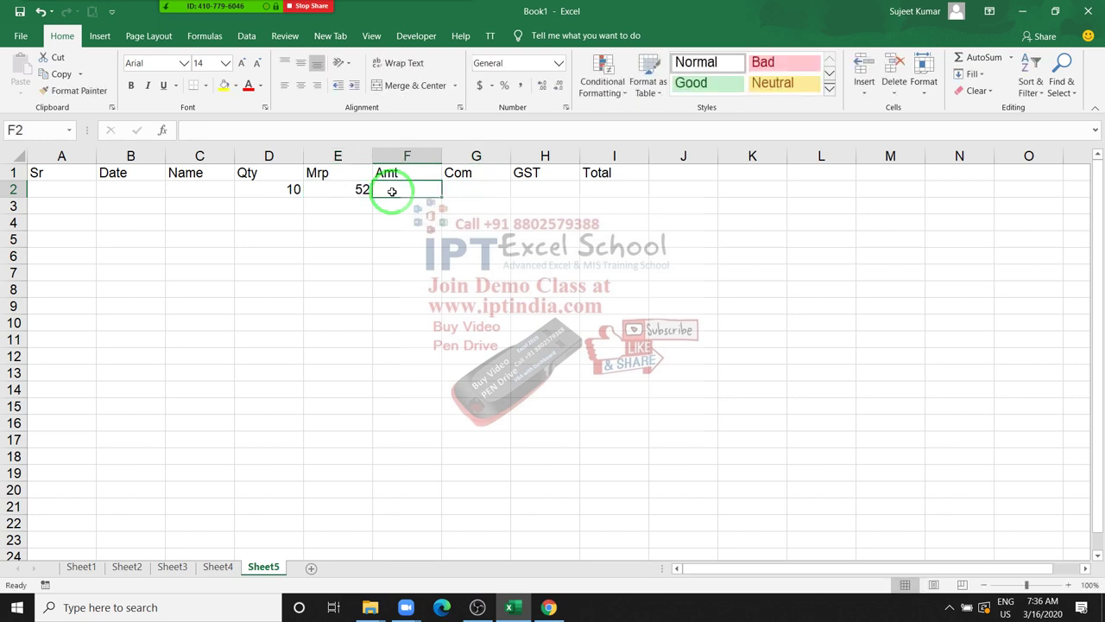
type("=")
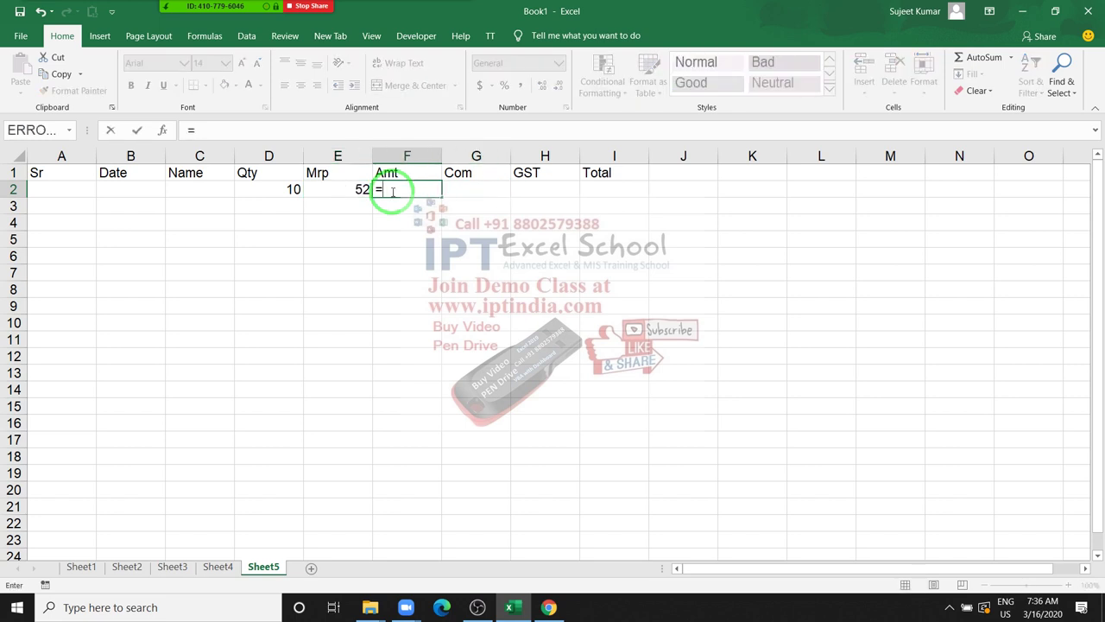
left_click(281, 188)
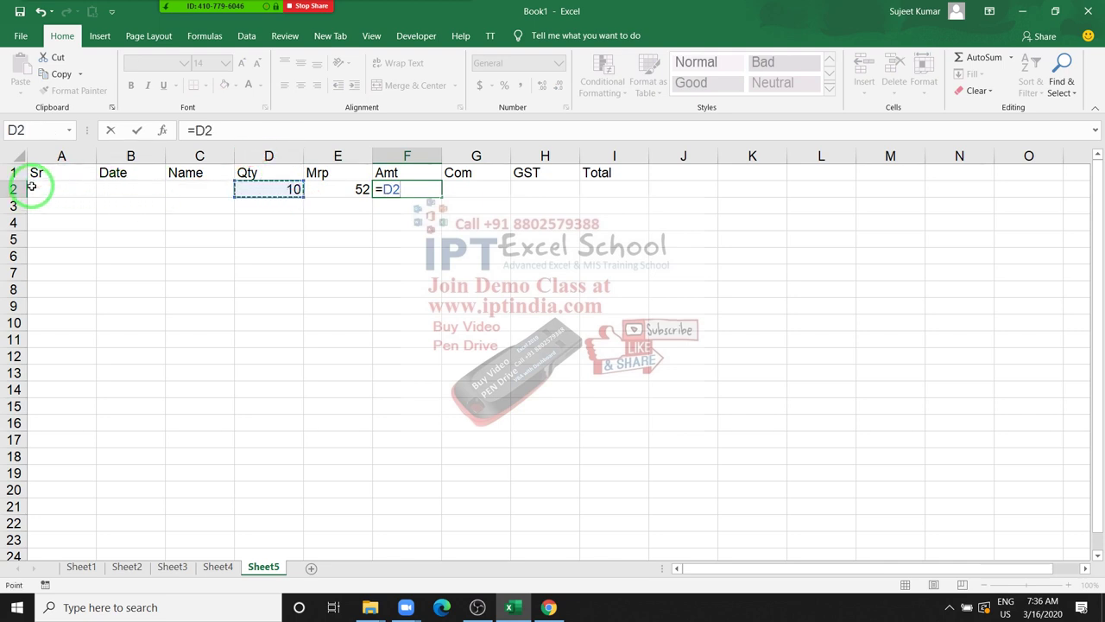
type("*")
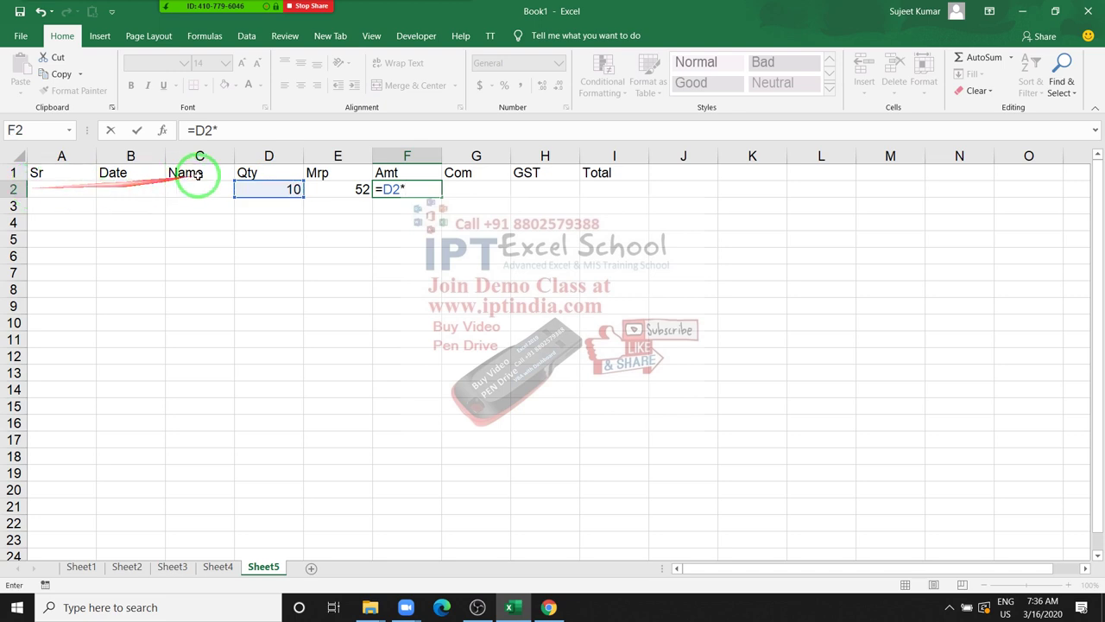
left_click(337, 189)
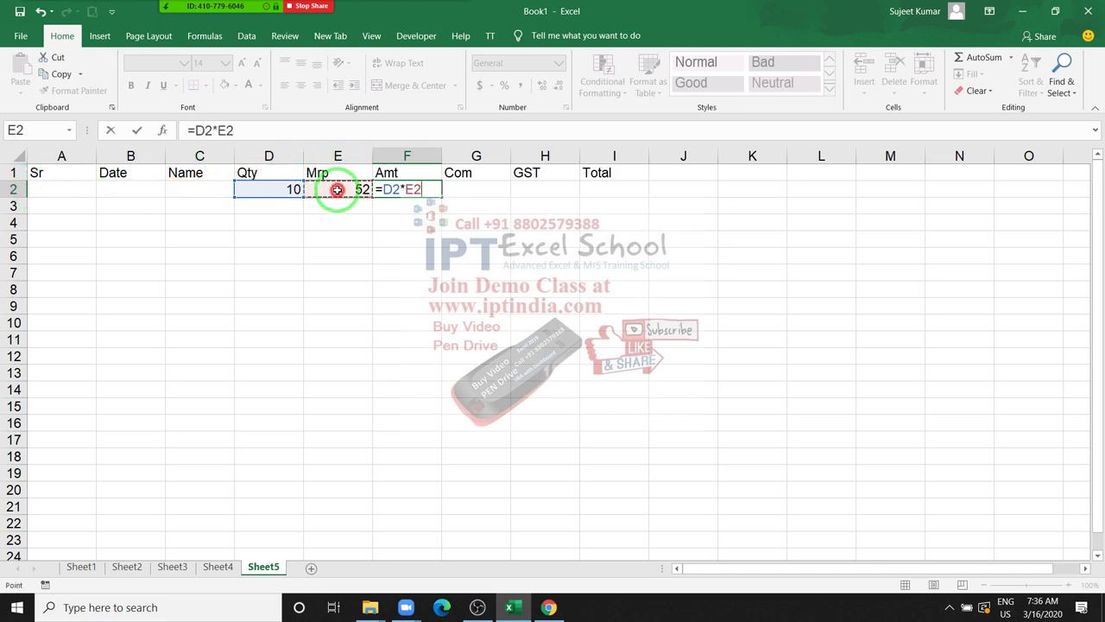
key("Return")
key("Up")
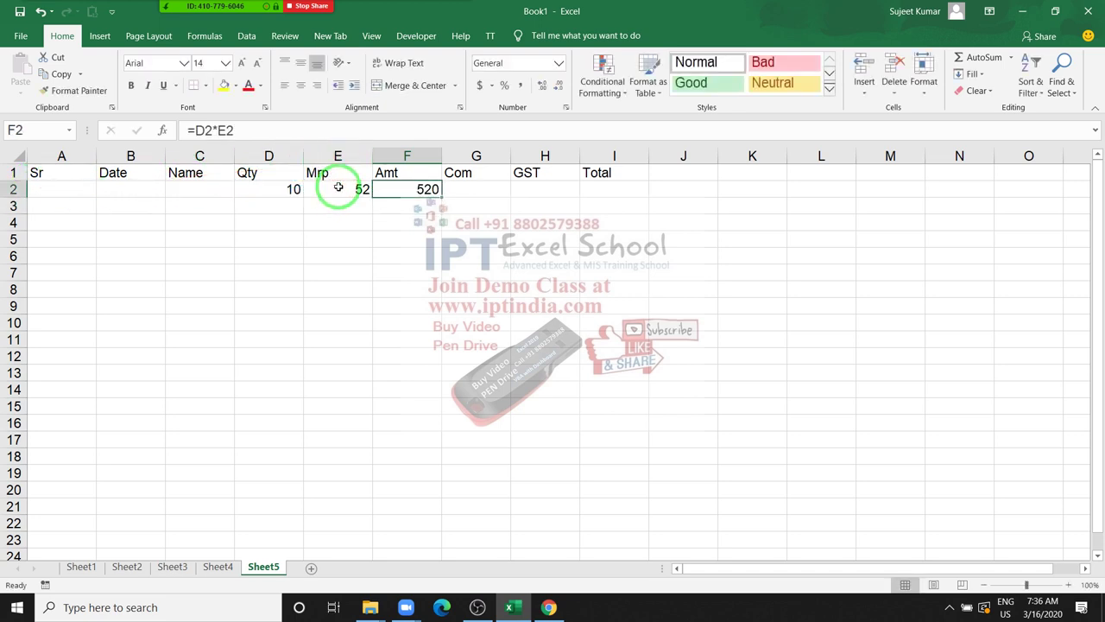
Enter =F2*2% in G2 so Com shows 10.4
key("Right")
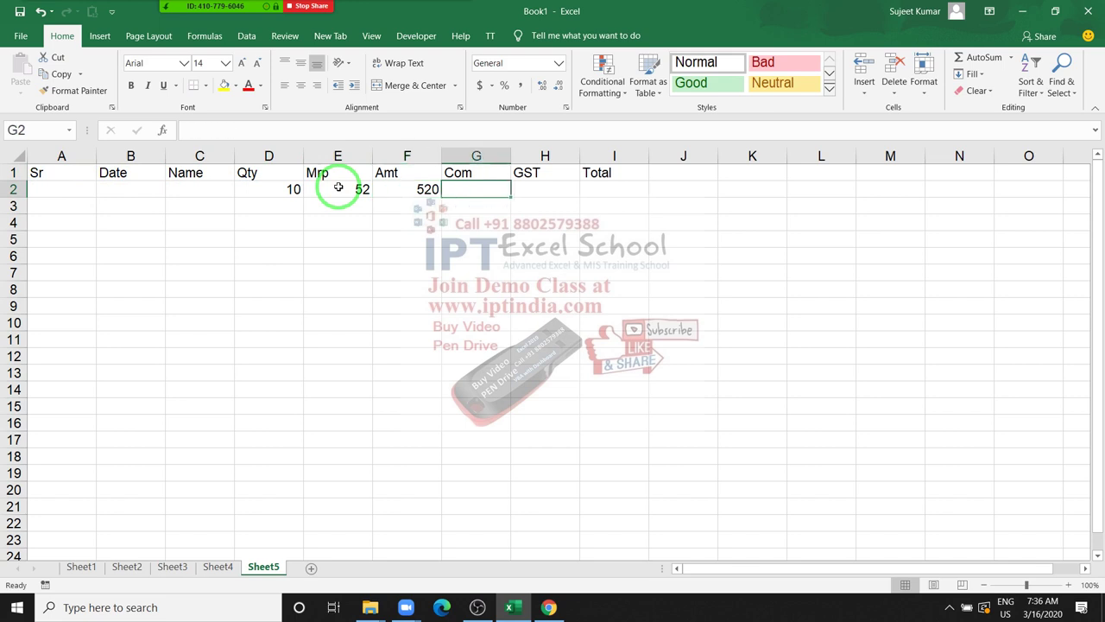
type("=")
key("Left")
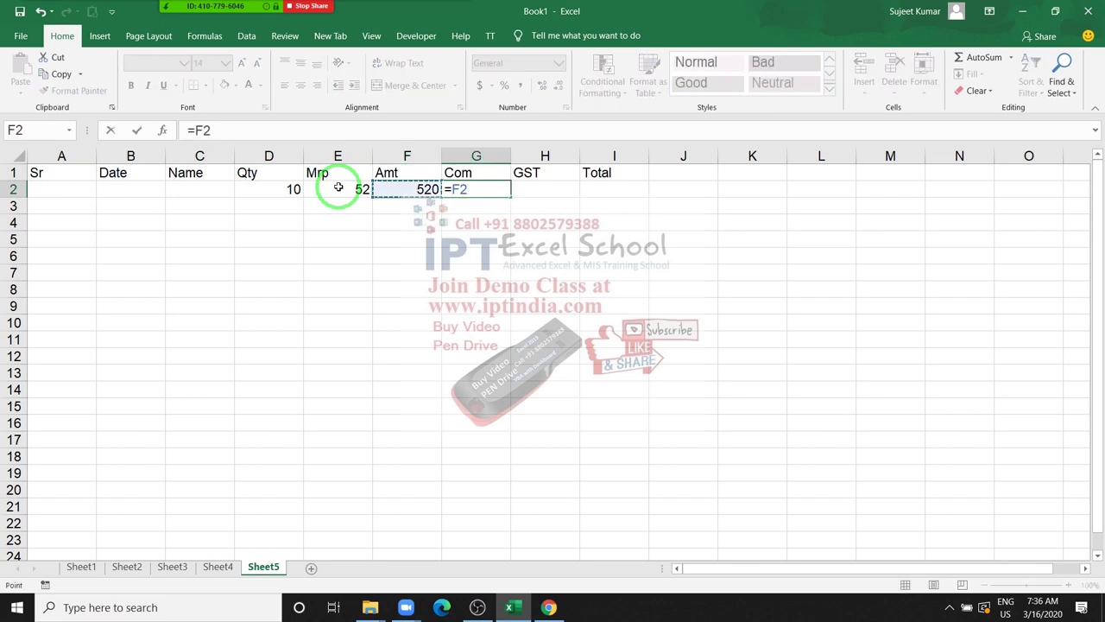
type("*")
type("2")
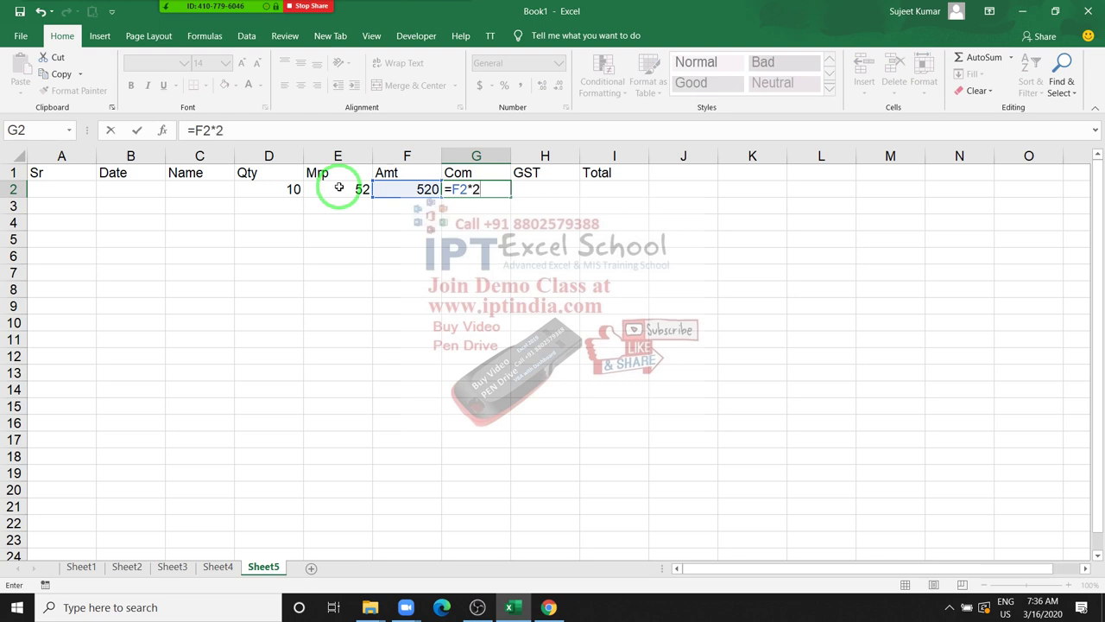
type("%")
key("ctrl+Return")
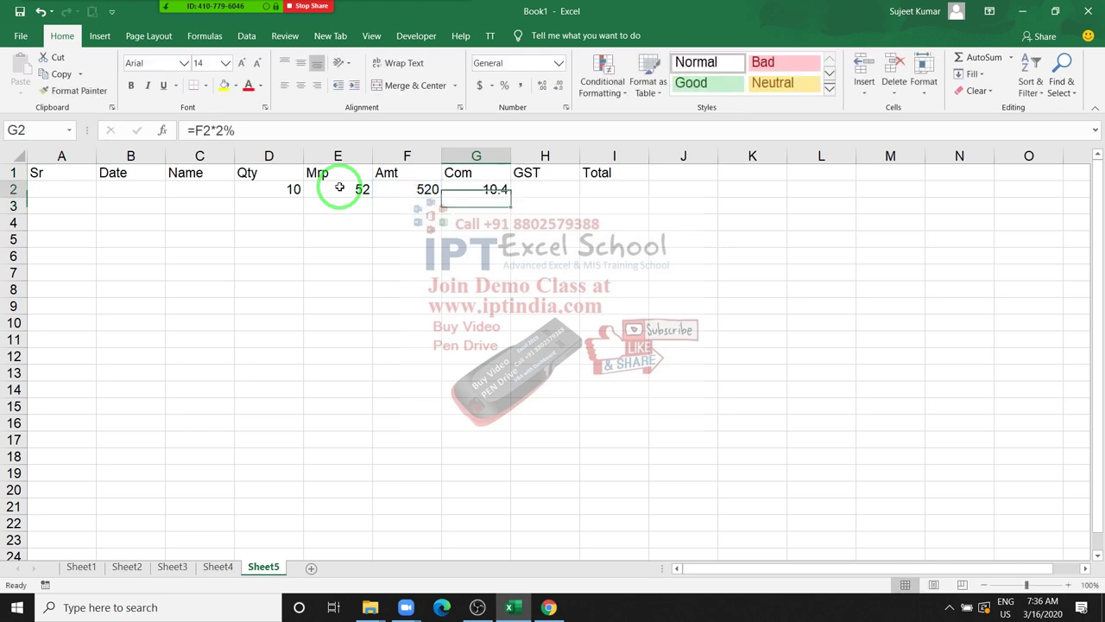
key("Right")
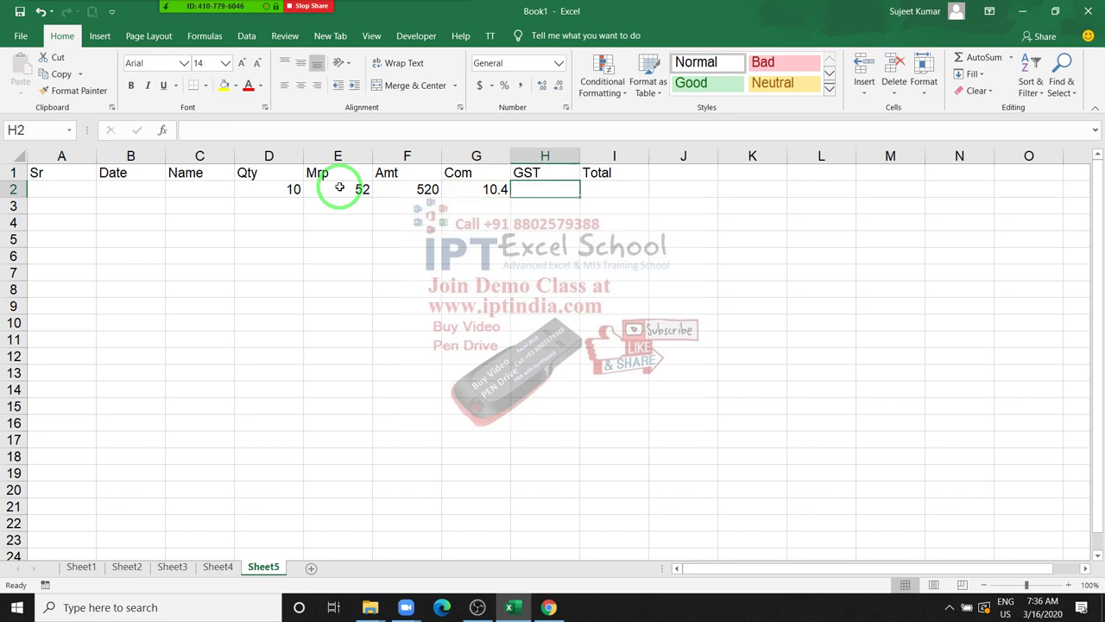
Enter =F2*18% in H2 so GST shows 93.6
type("=")
key("Left")
key("Left")
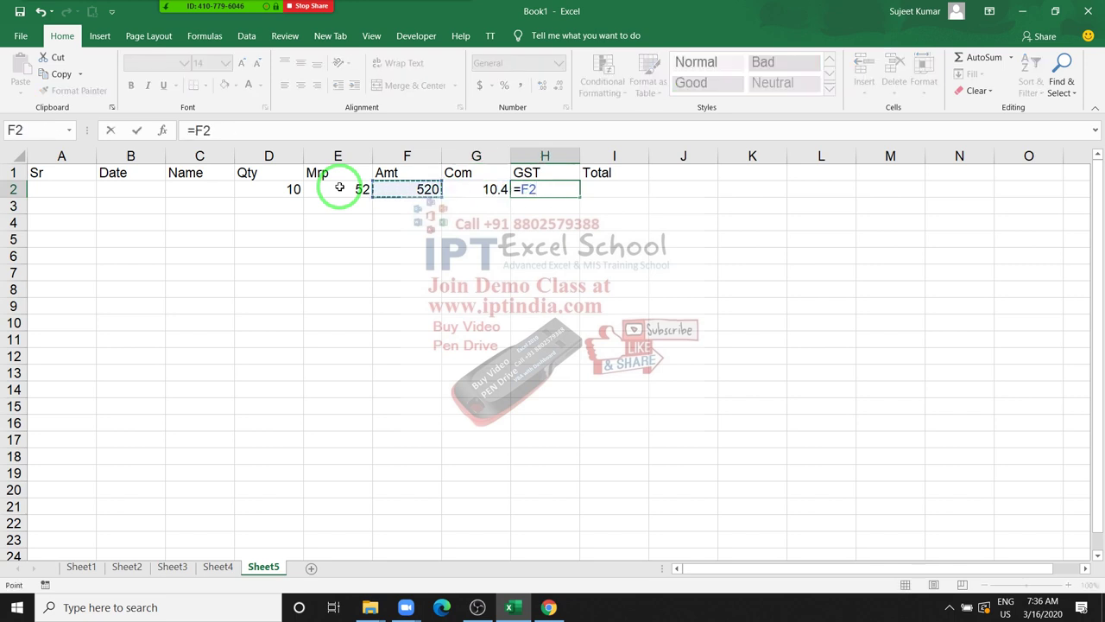
type("*18%")
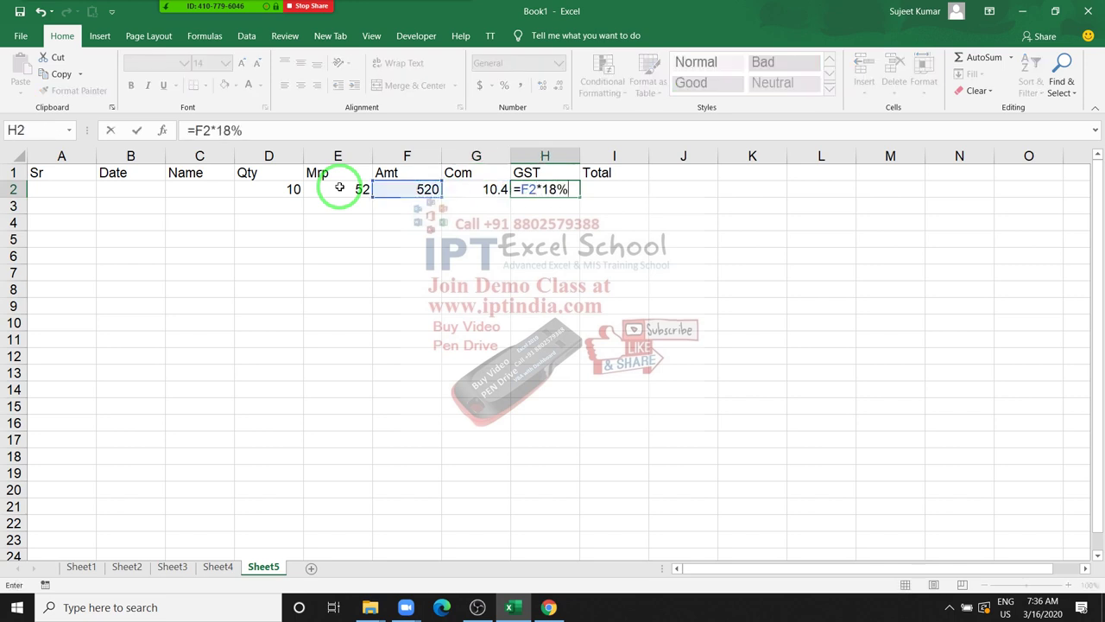
key("Return")
key("Up")
Enter =SUM(F2:H2) in I2 for a Total of 624
key("Right")
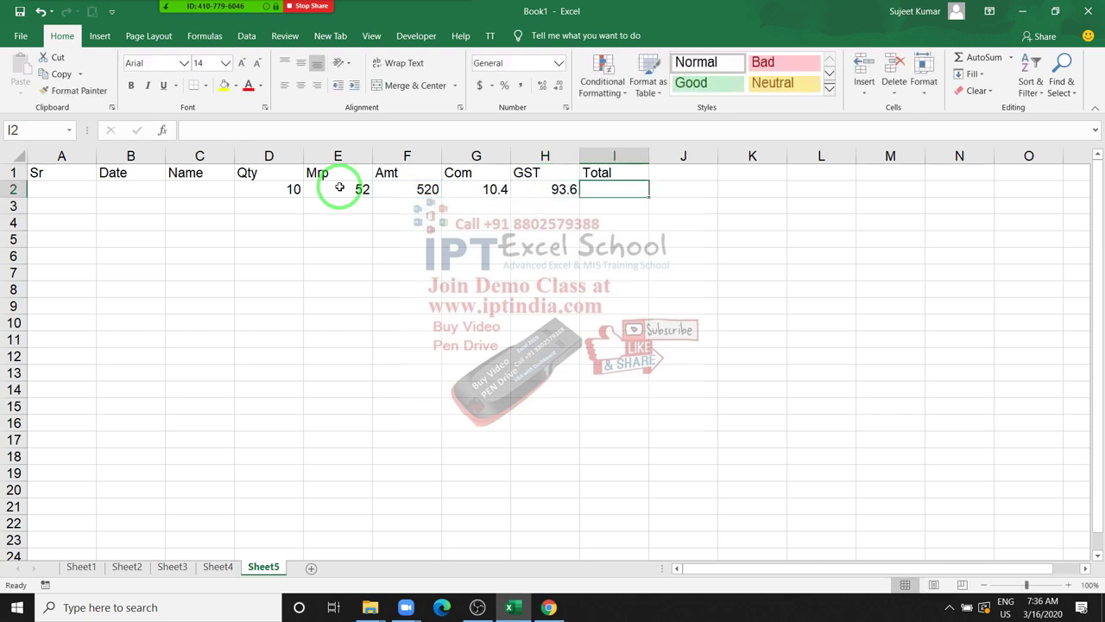
type("=sum")
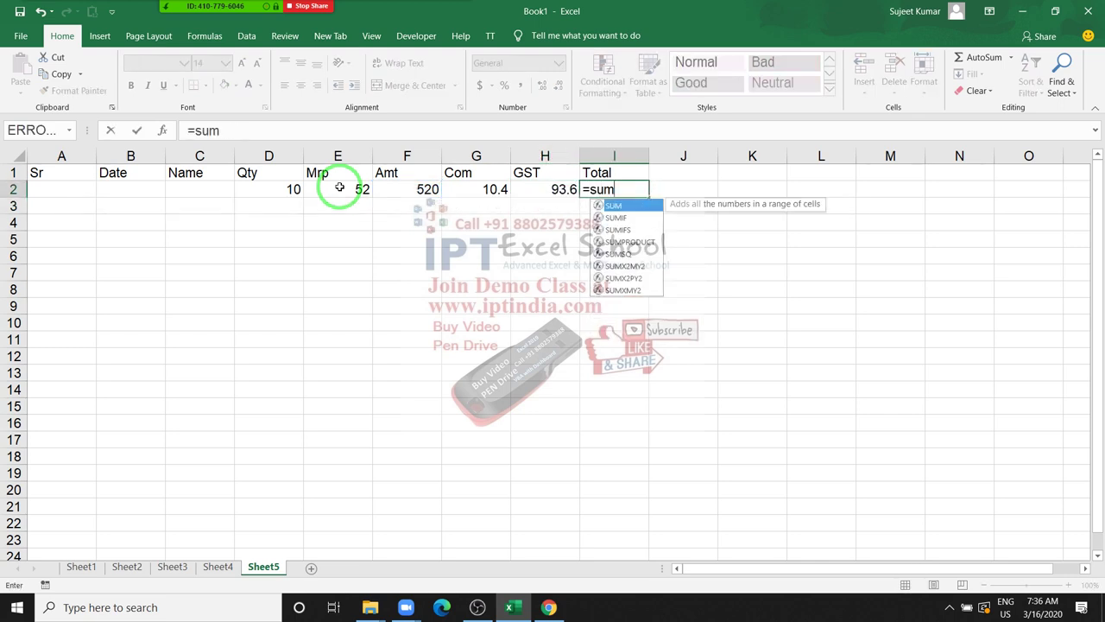
type("(")
key("Left")
key("shift+Left")
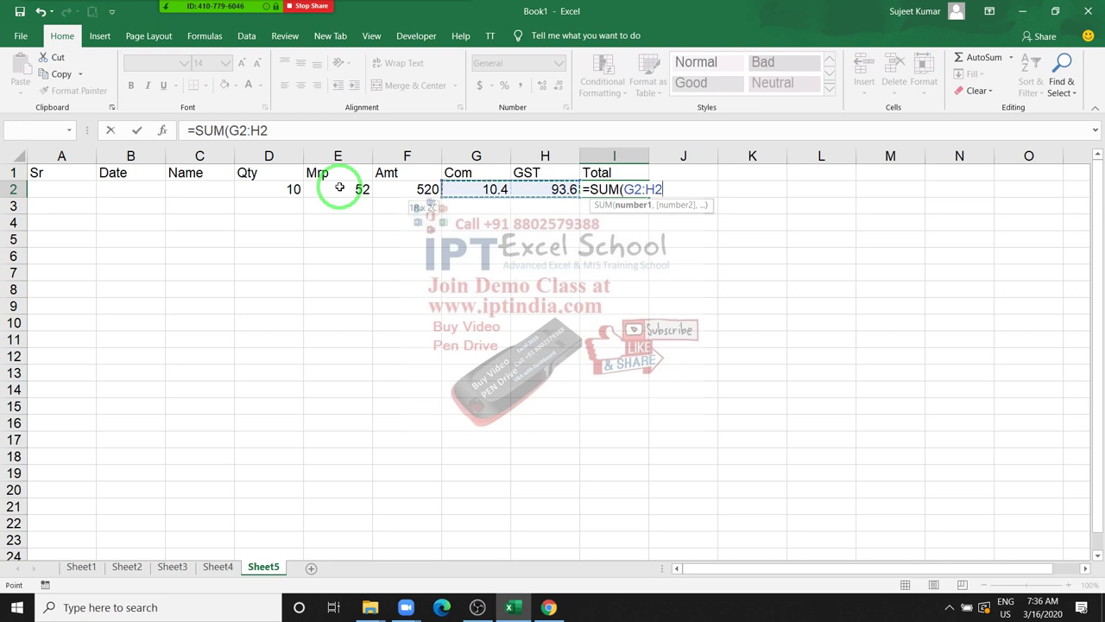
key("shift+Left")
key("Return")
key("Up")
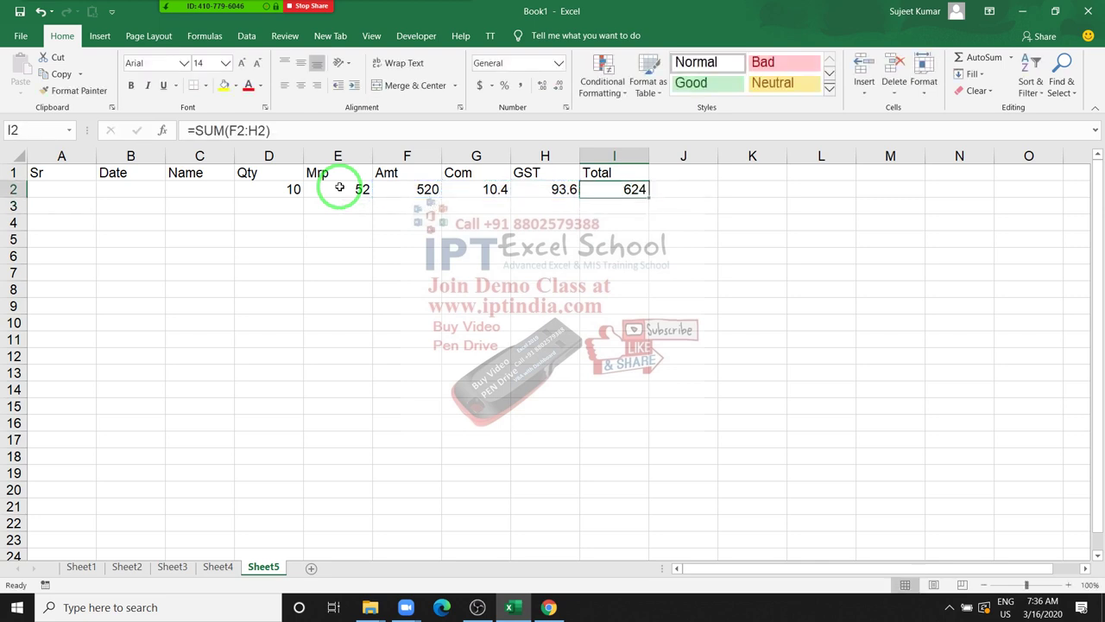
Fill the F2:I2 formulas down to row 23 and check the copied Amt formula
key("Left")
key("Left")
key("Left")
key("shift+Right")
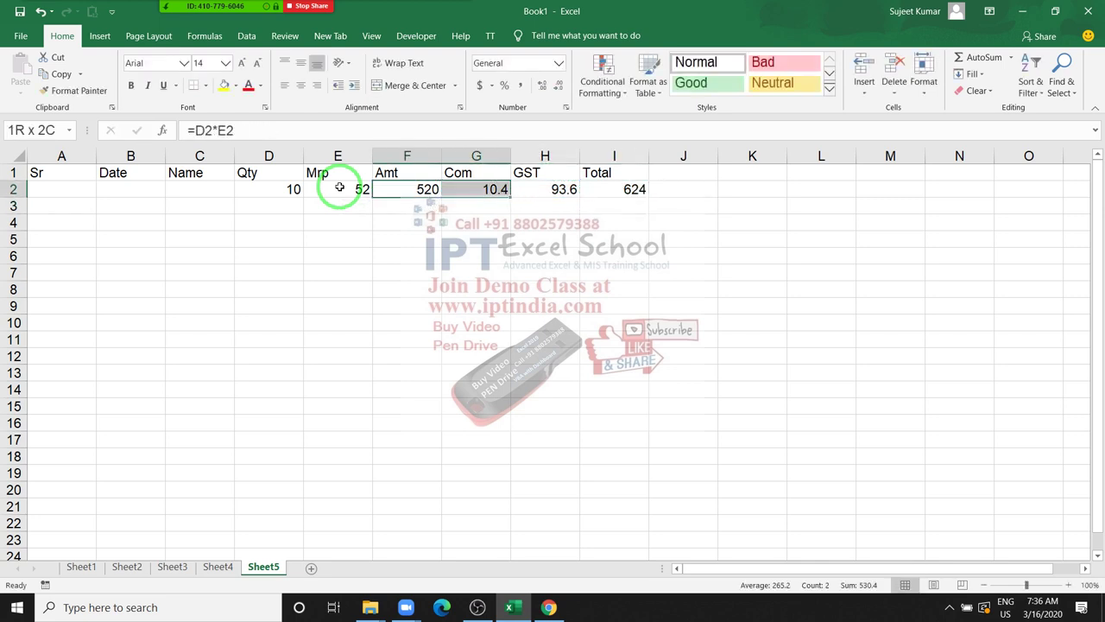
key("shift+Right")
key("shift+Right")
key("shift+Down")
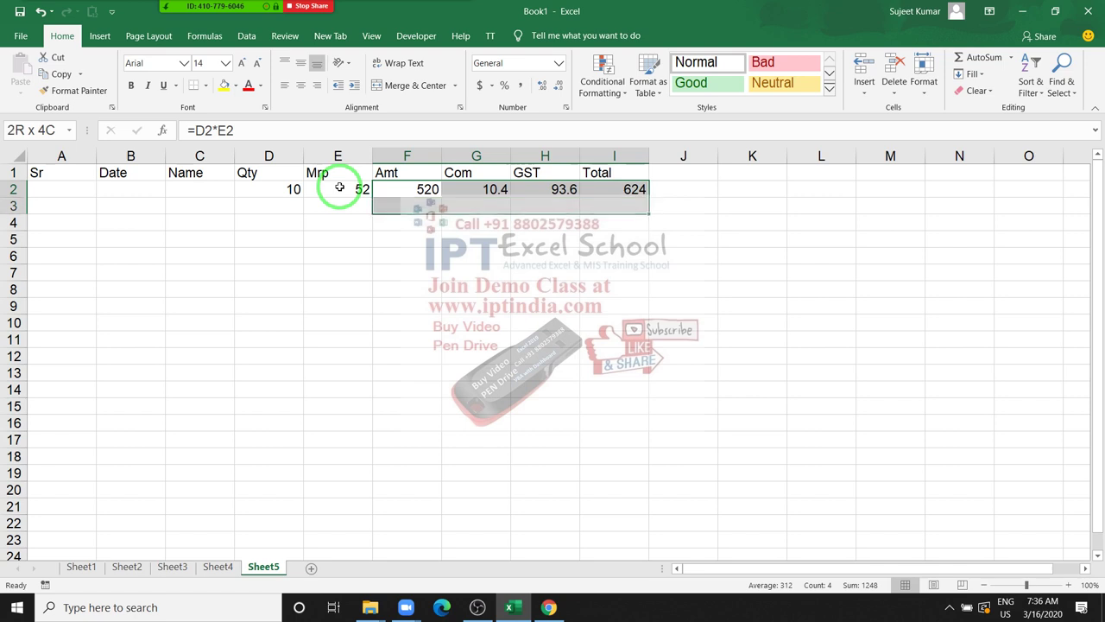
key("shift+Down")
key("shift+Down")
key("shift+Down")
key("shift+Down")
key("shift+Down")
key("shift+Down")
key("shift+Down")
key("shift+Down")
key("shift+Down")
key("shift+Down")
key("shift+Down")
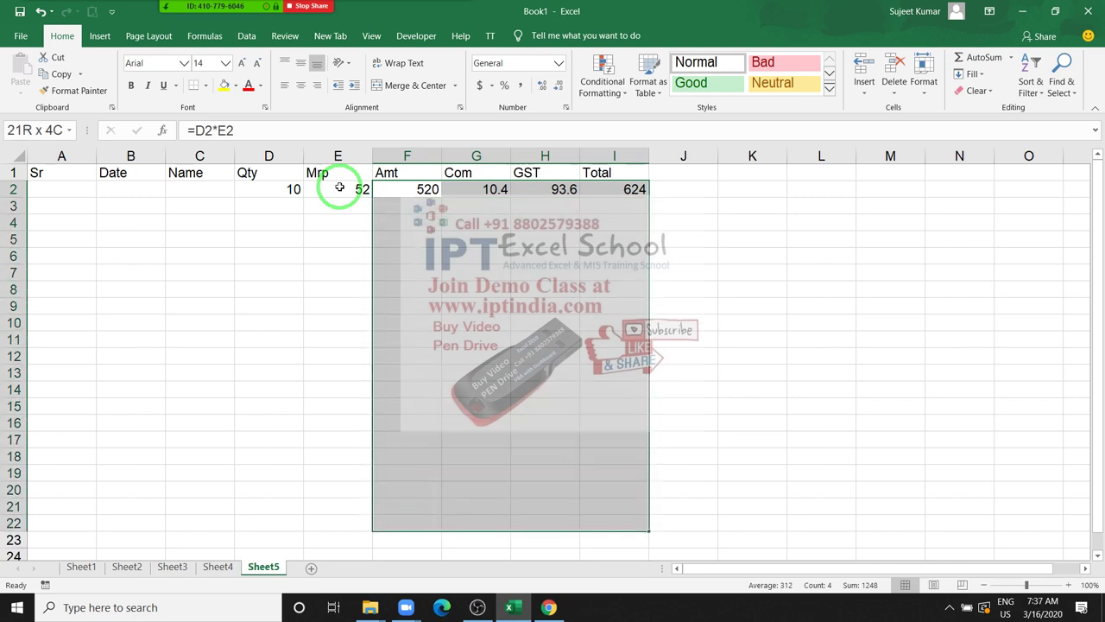
key("shift+Down")
key("ctrl+d")
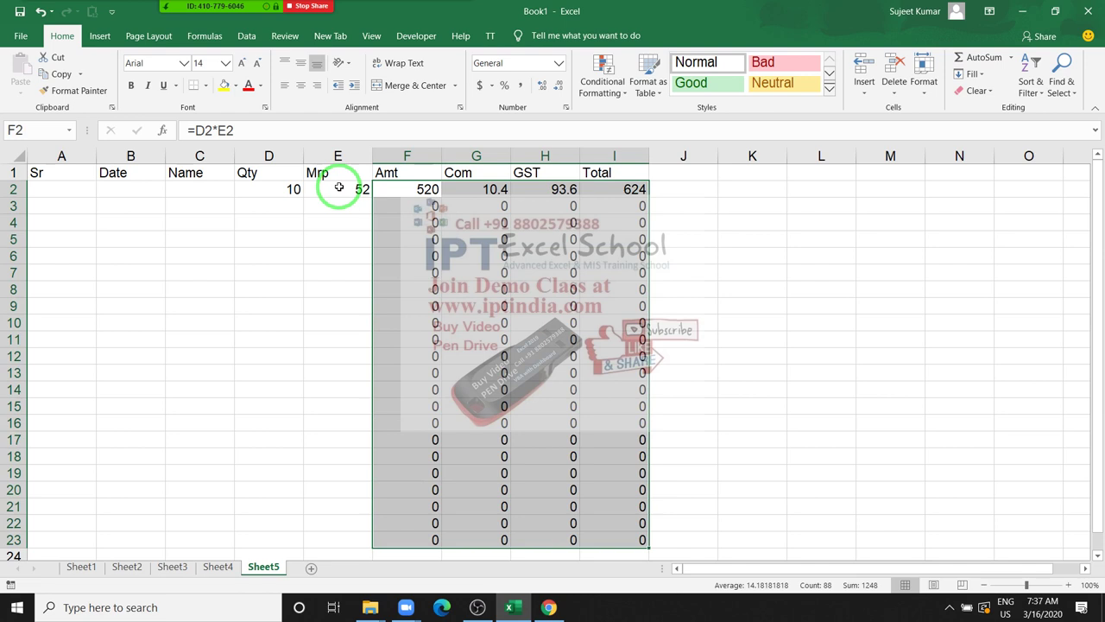
key("Up")
key("Down")
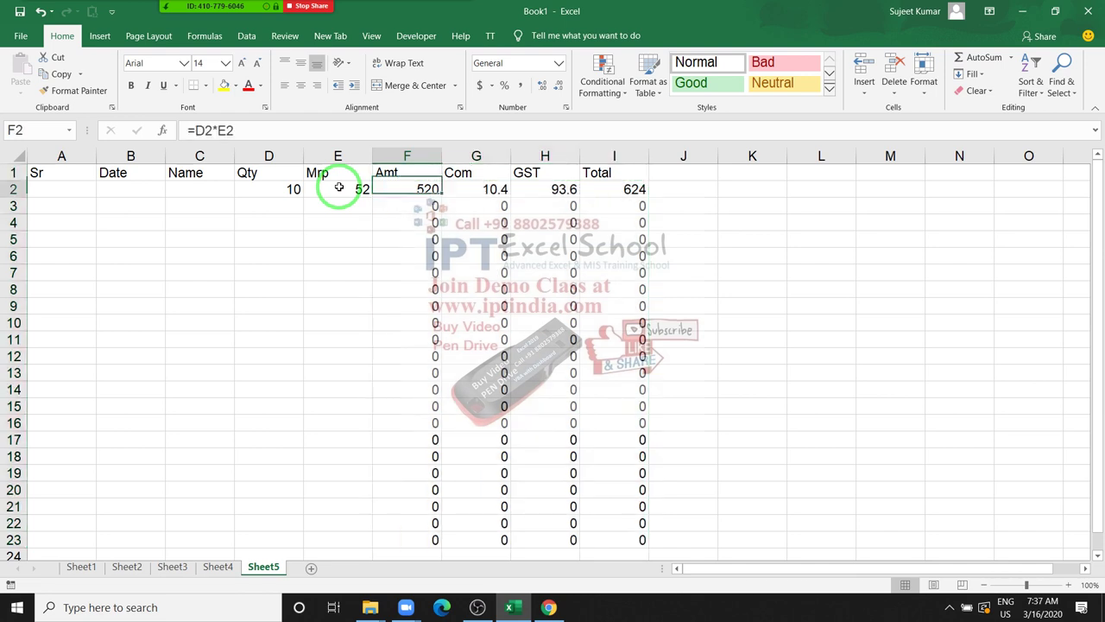
key("Down")
key("Up")
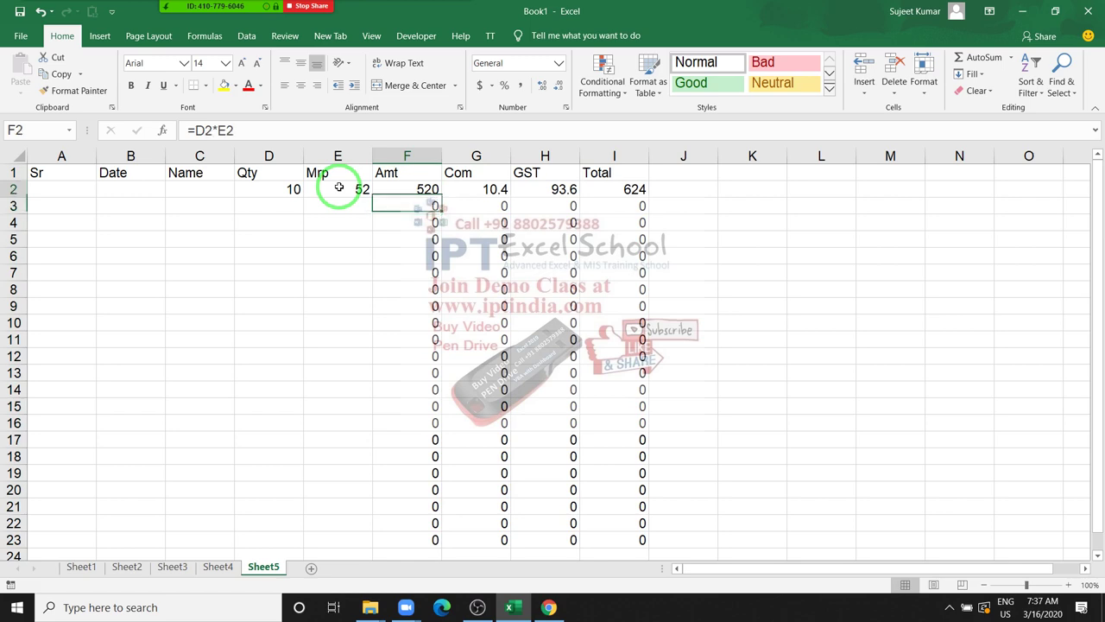
key("Up")
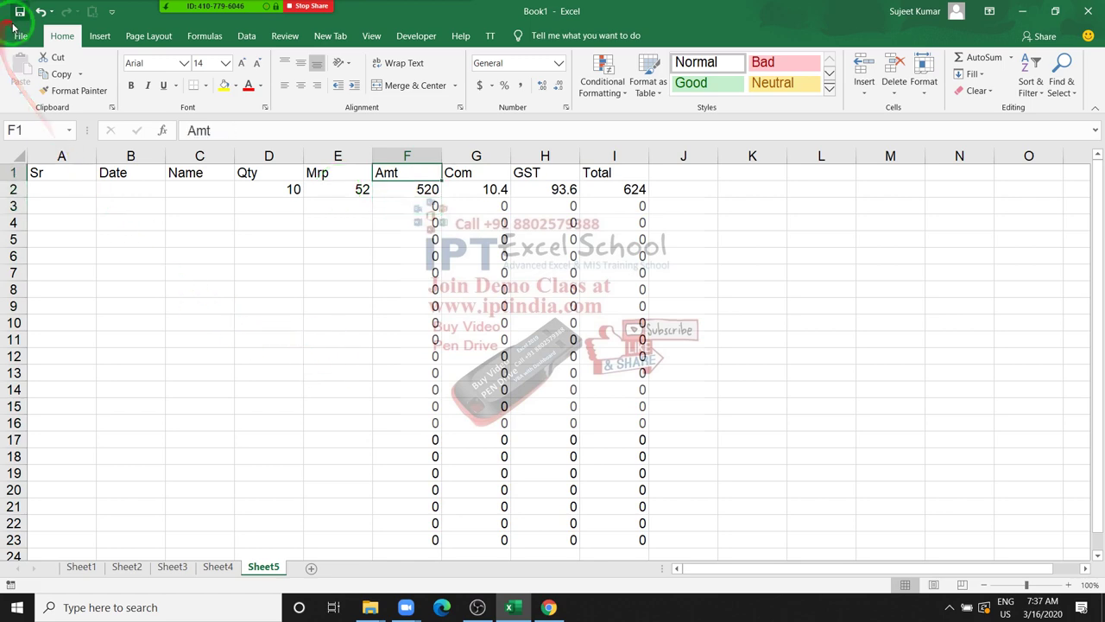
In Excel Options > Advanced, turn off 'Show a zero in cells that have zero value' for Sheet5
left_click(21, 35)
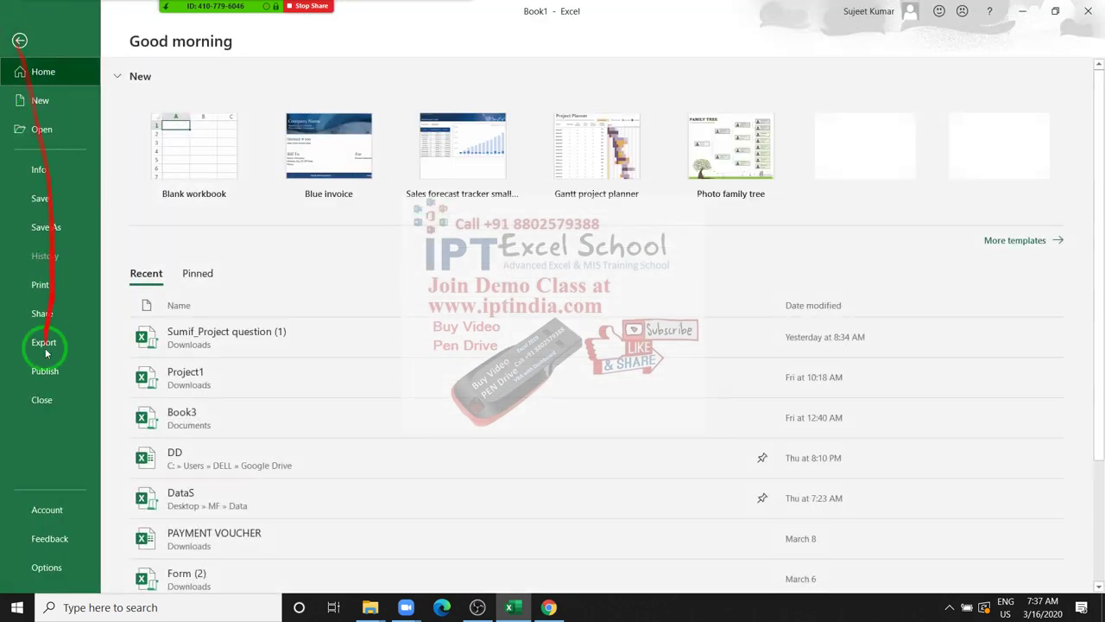
left_click(76, 567)
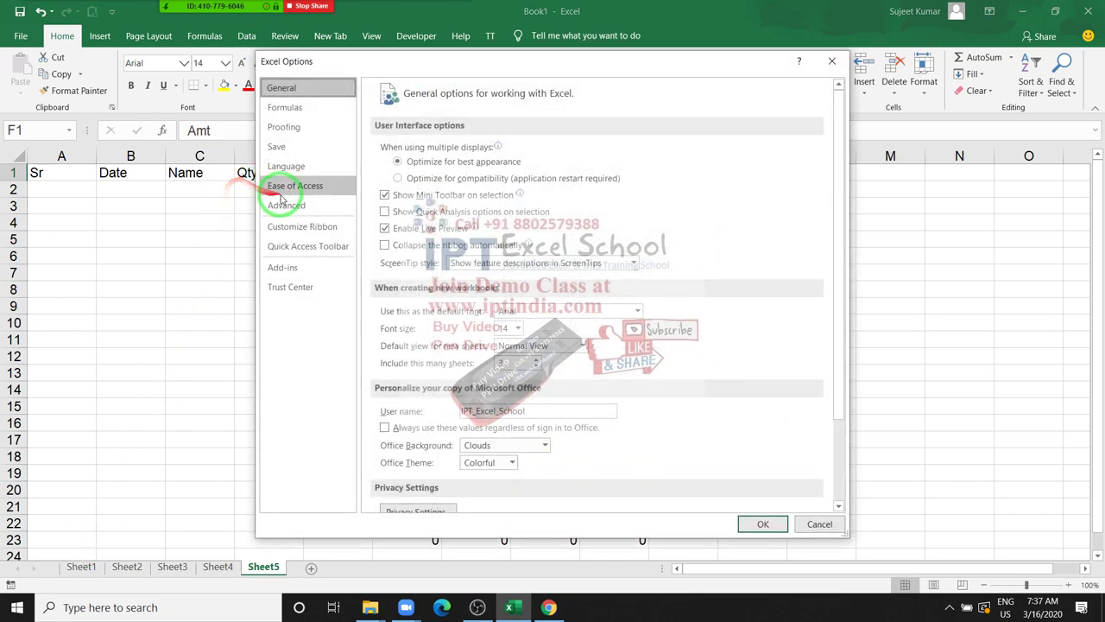
left_click(285, 205)
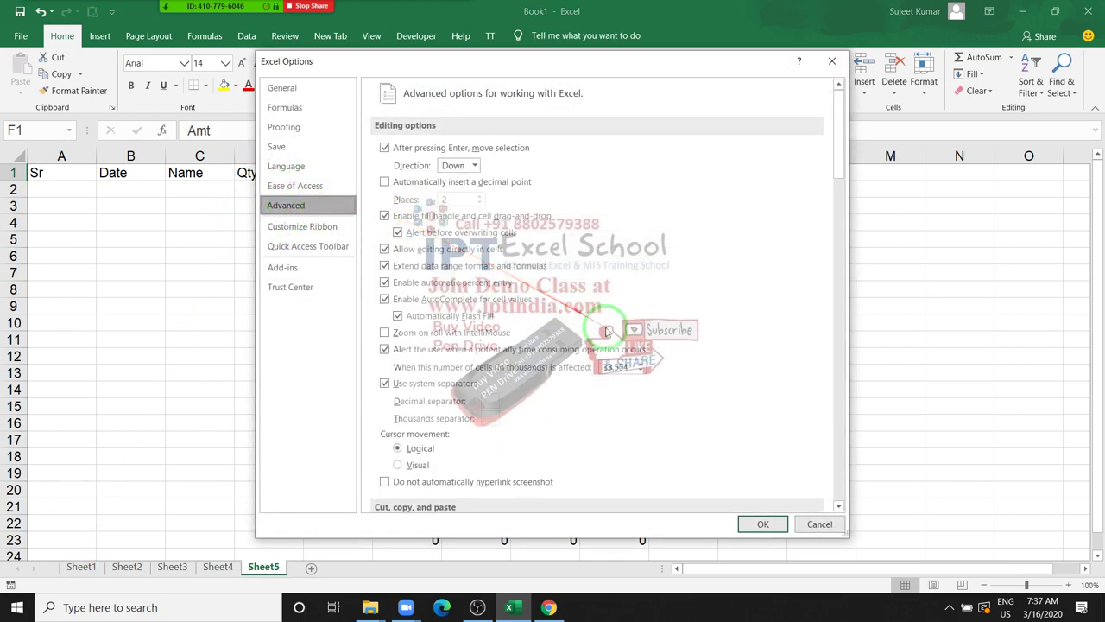
scroll(594, 384, "down", 1)
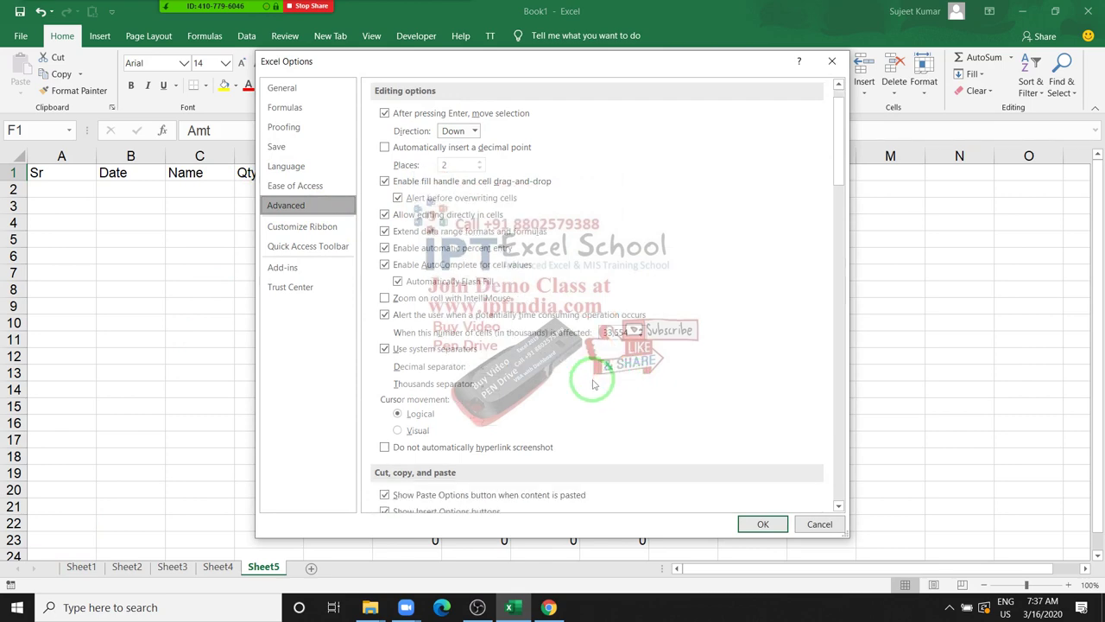
scroll(593, 384, "down", 1)
scroll(593, 384, "down", 1)
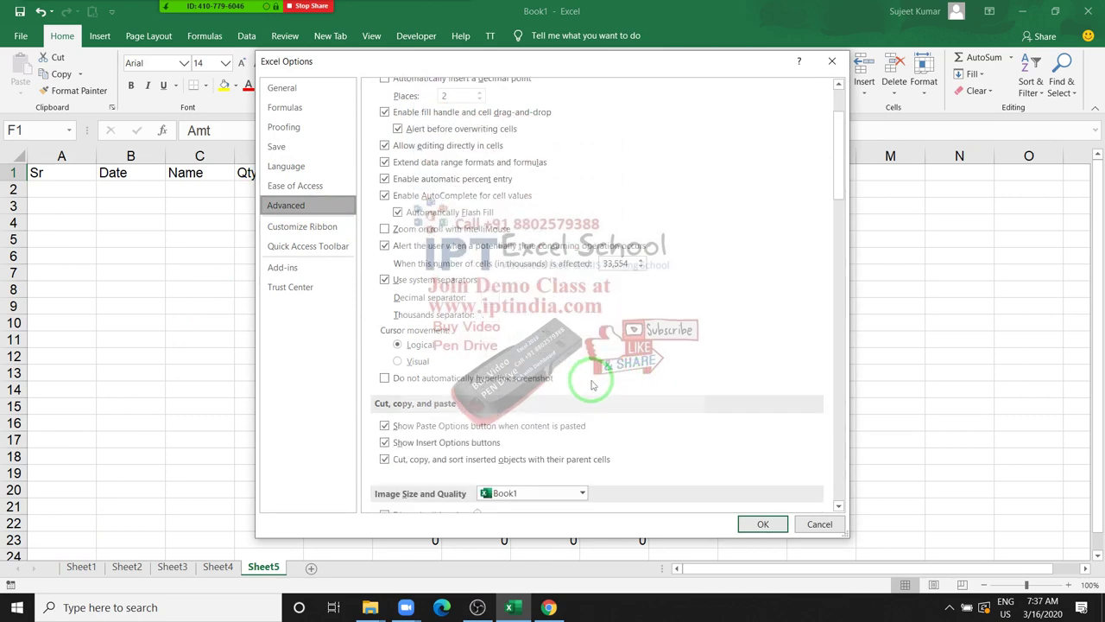
scroll(591, 385, "down", 1)
scroll(592, 385, "down", 1)
scroll(591, 384, "down", 1)
scroll(591, 384, "down", 2)
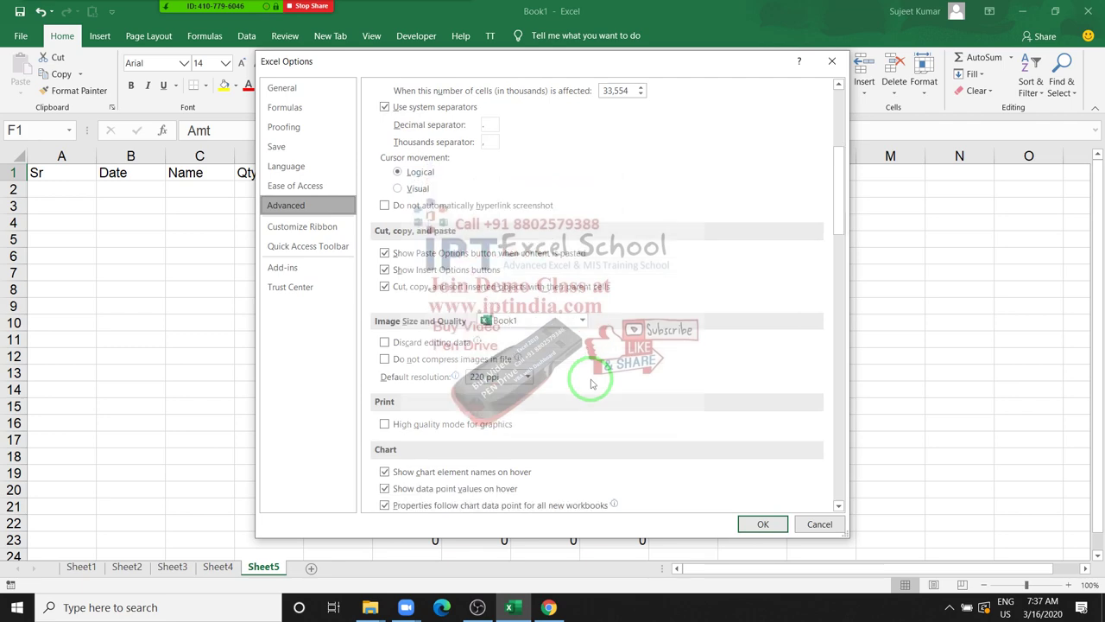
scroll(592, 384, "down", 3)
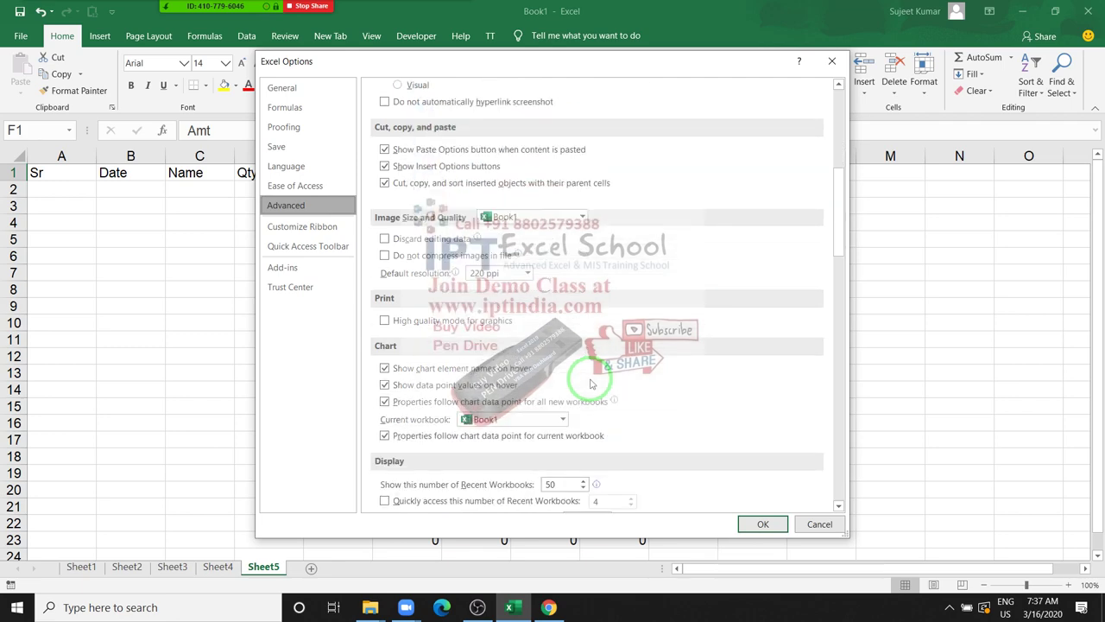
scroll(591, 384, "down", 2)
scroll(592, 384, "down", 1)
scroll(593, 386, "down", 2)
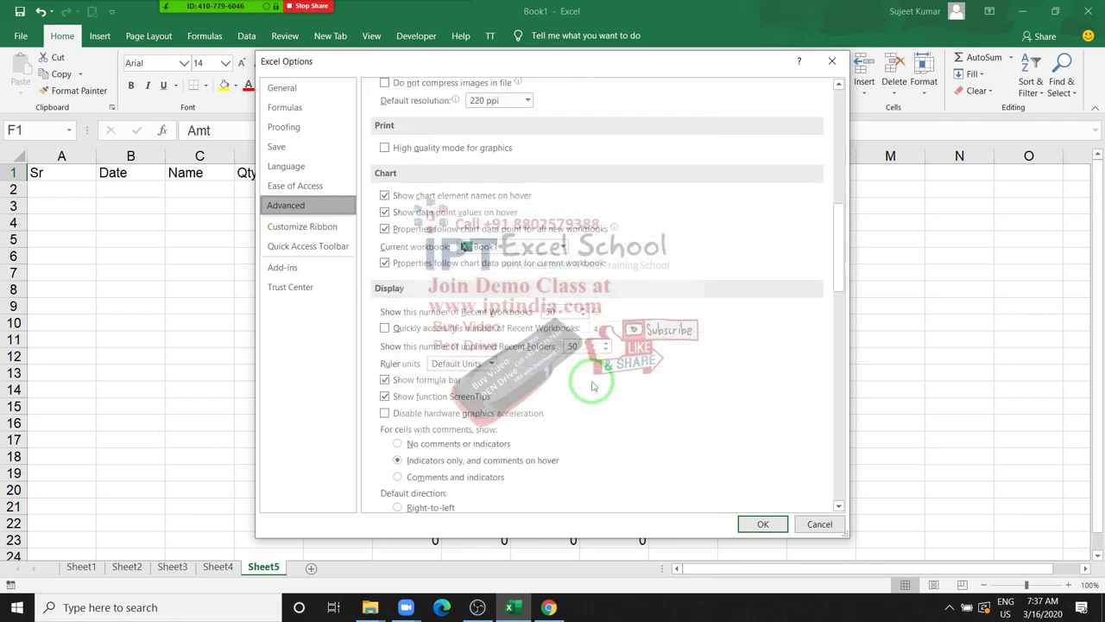
scroll(592, 385, "down", 2)
scroll(593, 385, "down", 2)
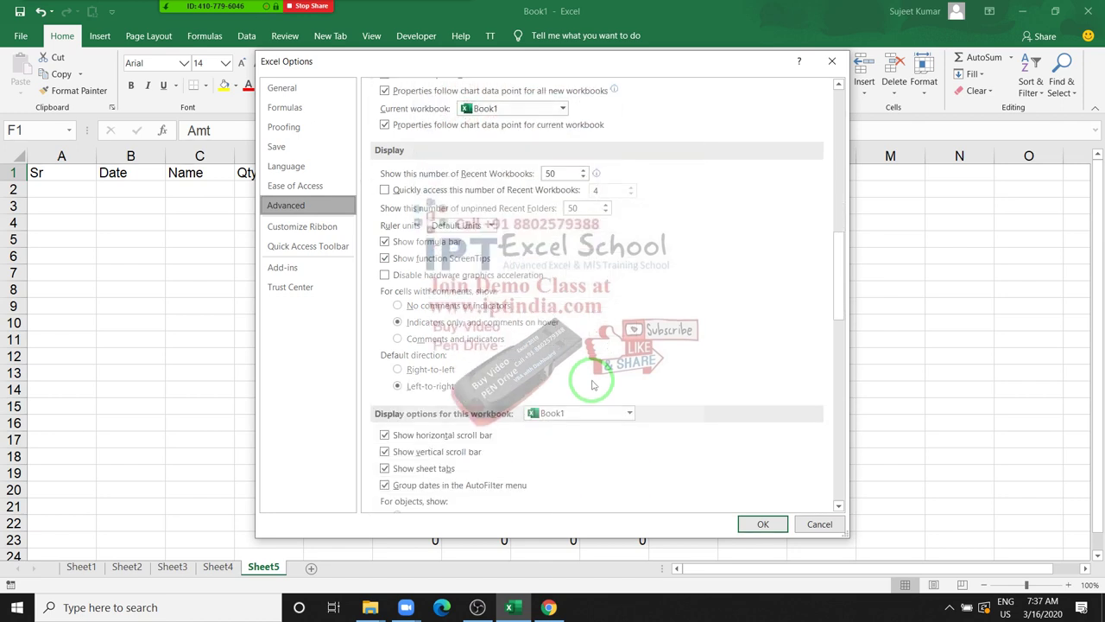
scroll(593, 385, "down", 1)
scroll(592, 385, "down", 1)
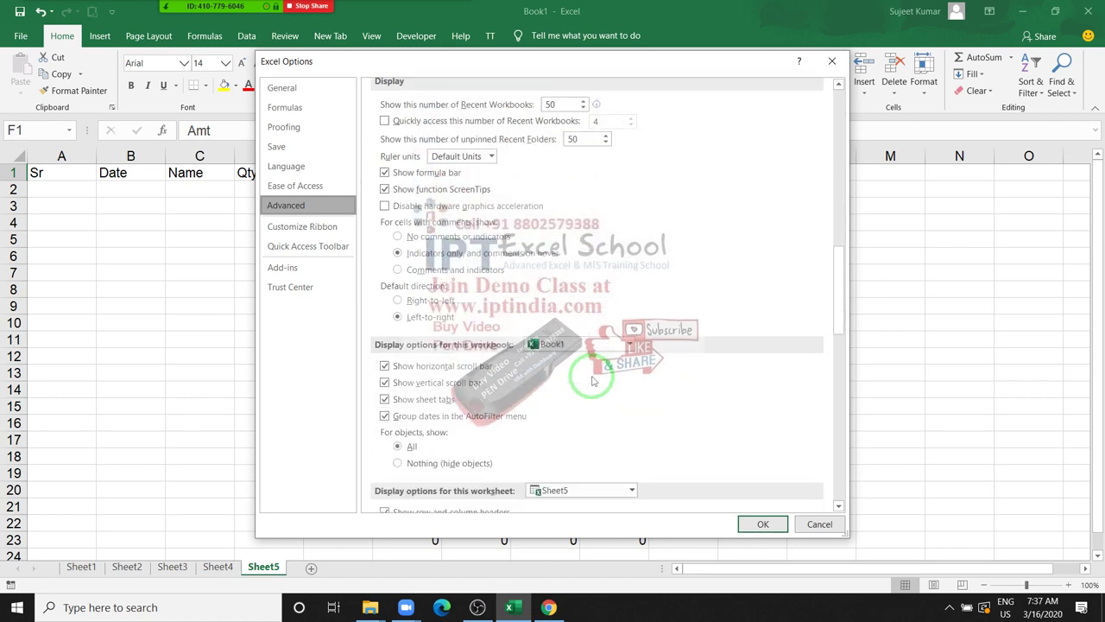
scroll(592, 381, "down", 1)
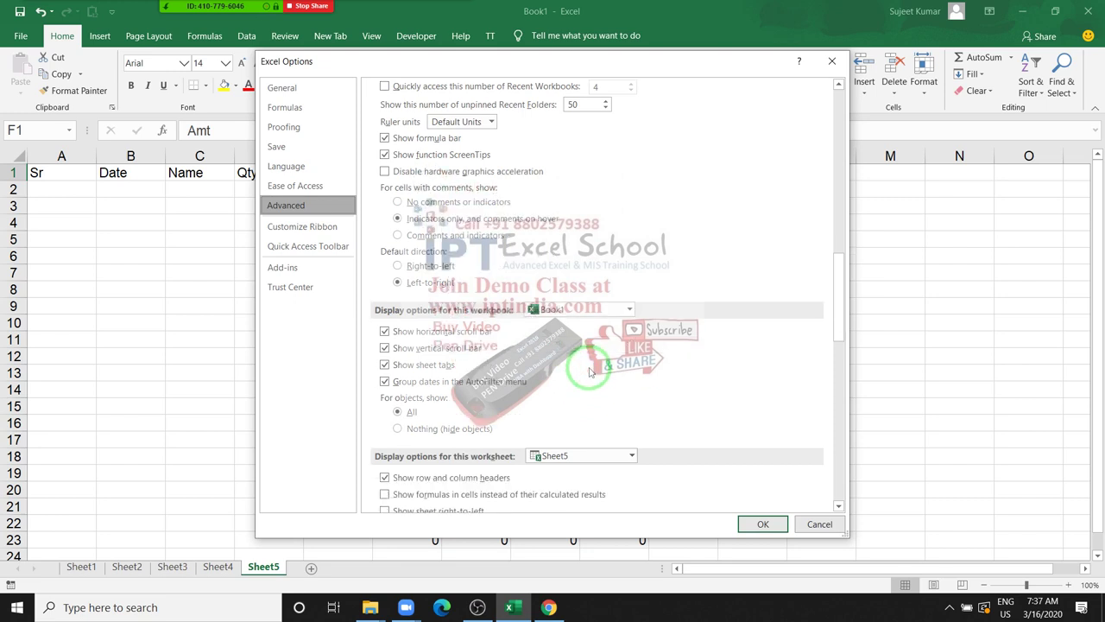
scroll(591, 373, "down", 2)
scroll(591, 372, "down", 1)
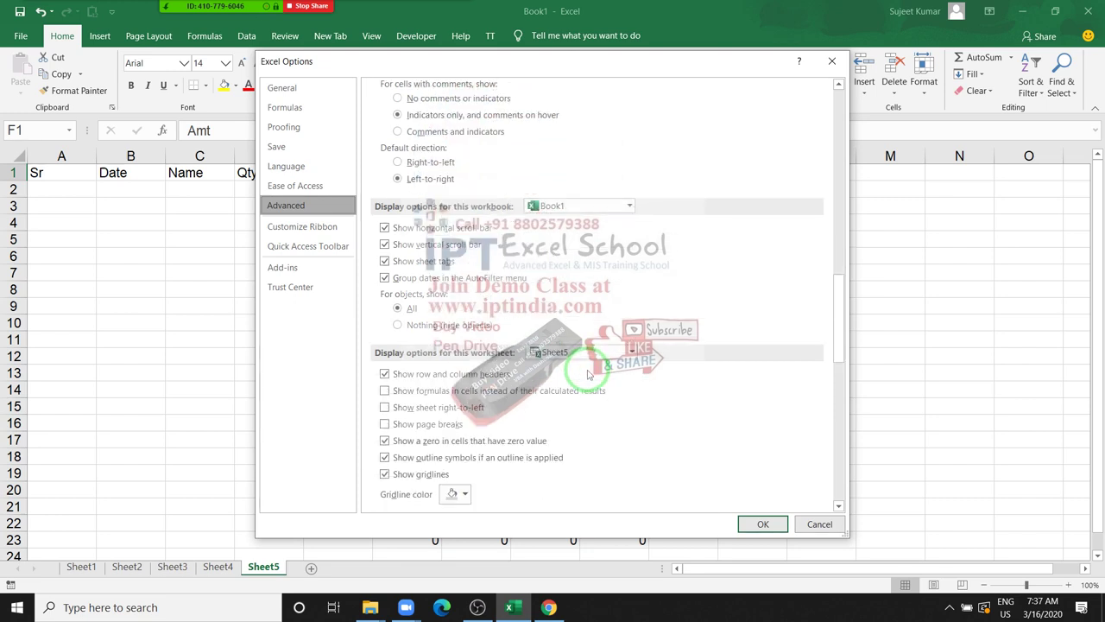
left_click(385, 440)
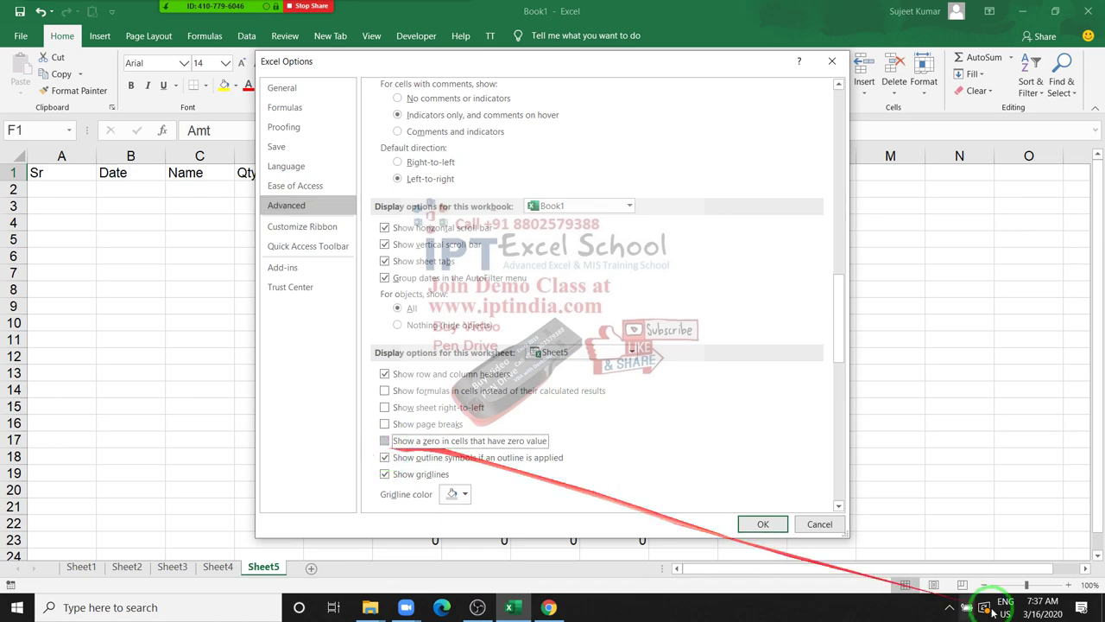
left_click(781, 526)
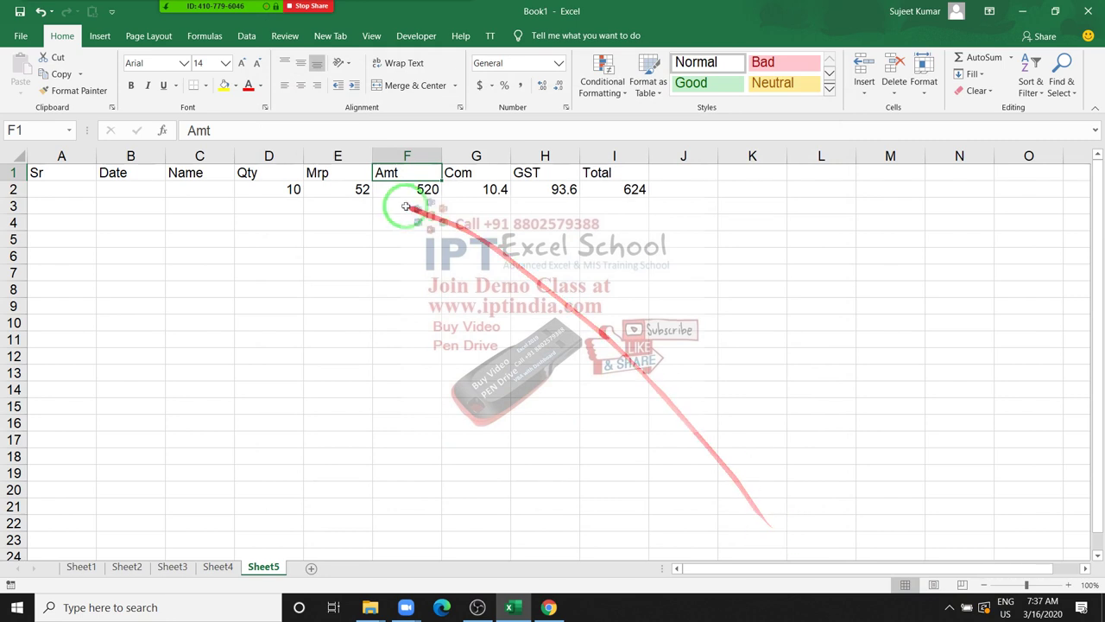
Type 0 into C13 on Sheet4 to compare, where zeros still display
left_click(406, 206)
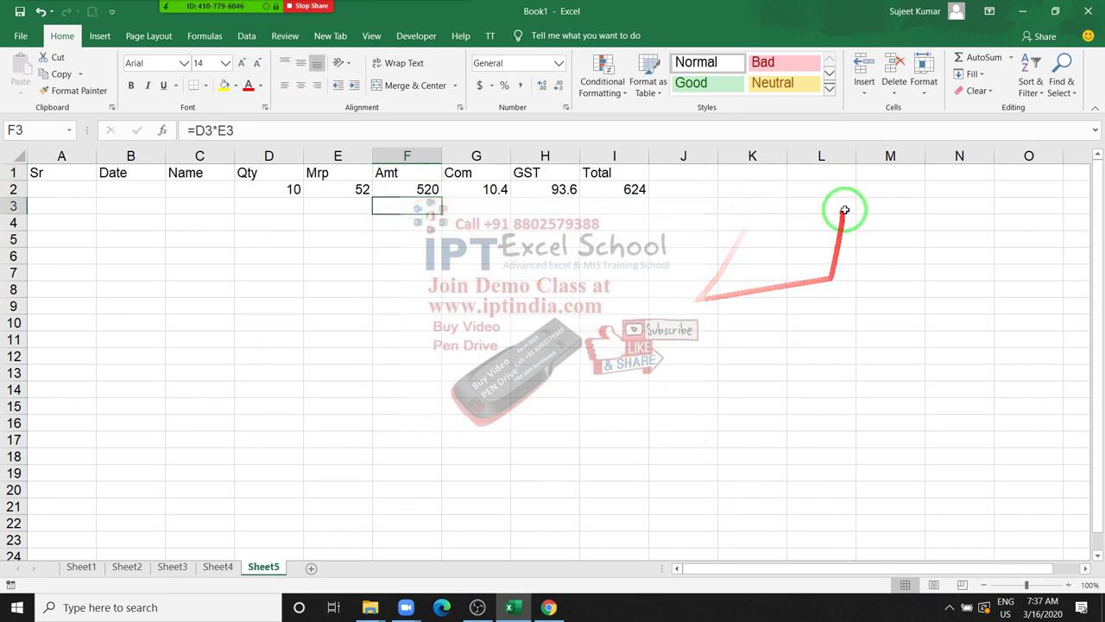
left_click(223, 573)
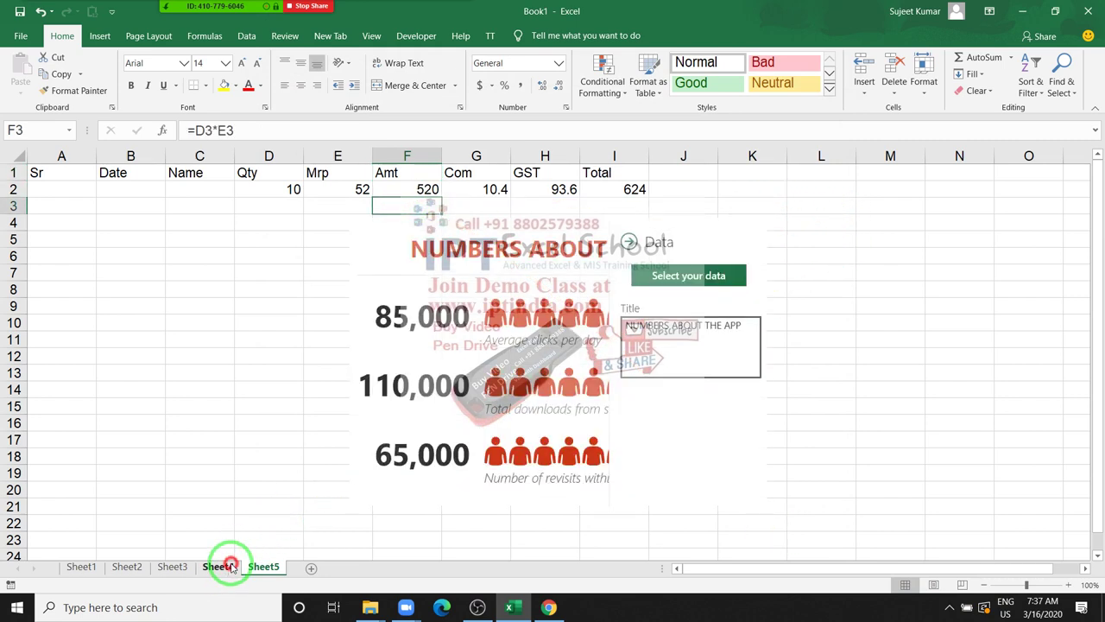
left_click(186, 362)
type("0")
key("Return")
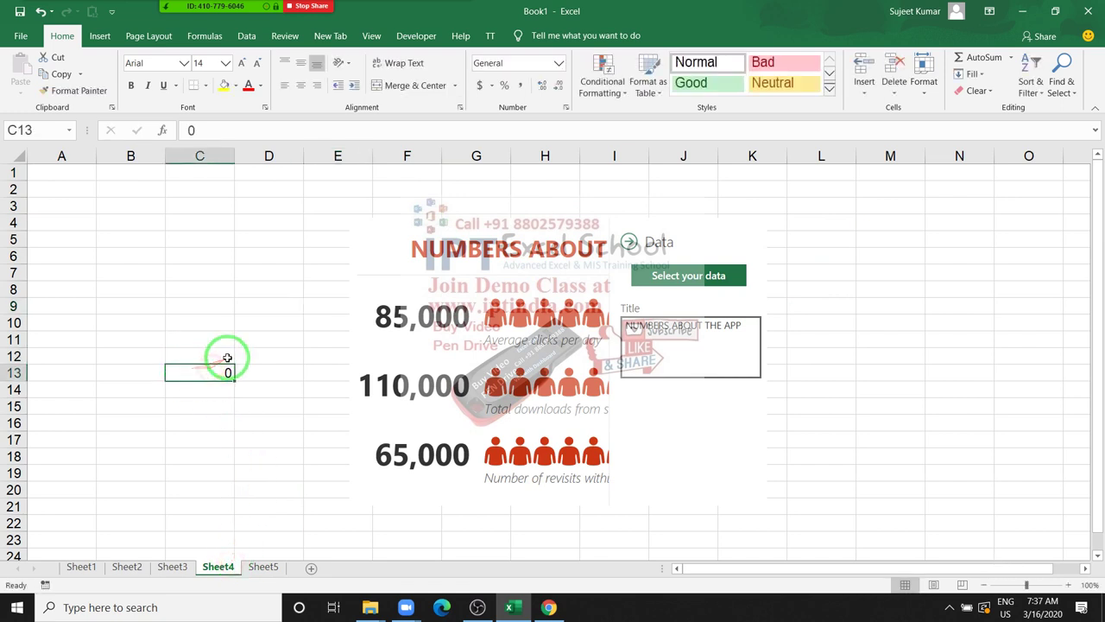
left_click(275, 455)
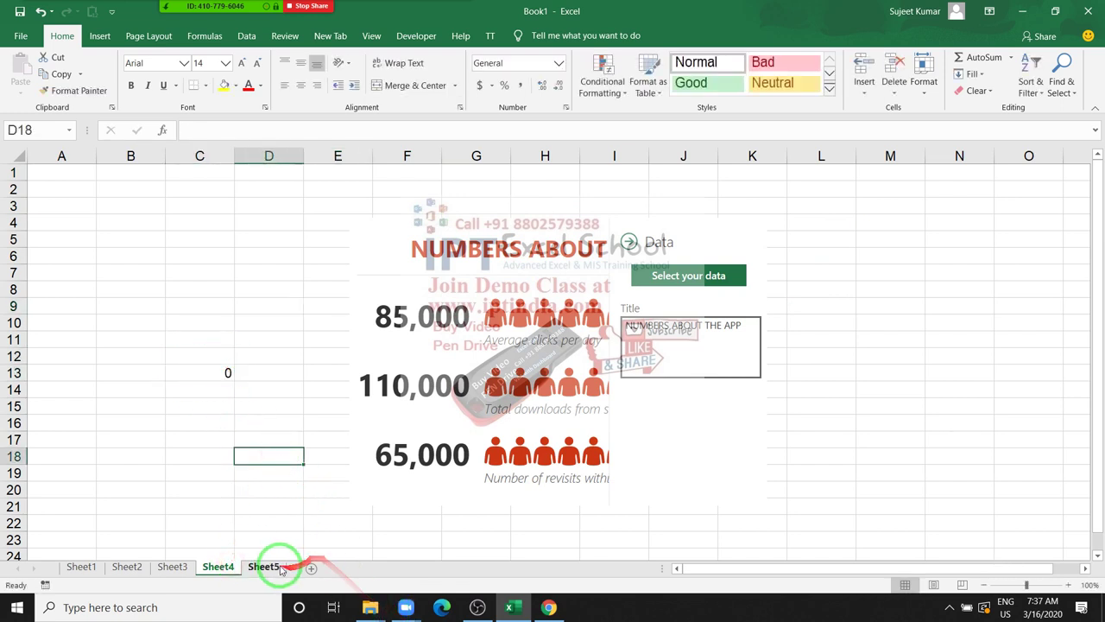
Back on Sheet5, inspect the hidden formulas in row 7, including H7's GST
left_click(263, 566)
left_click(493, 289)
left_click(550, 275)
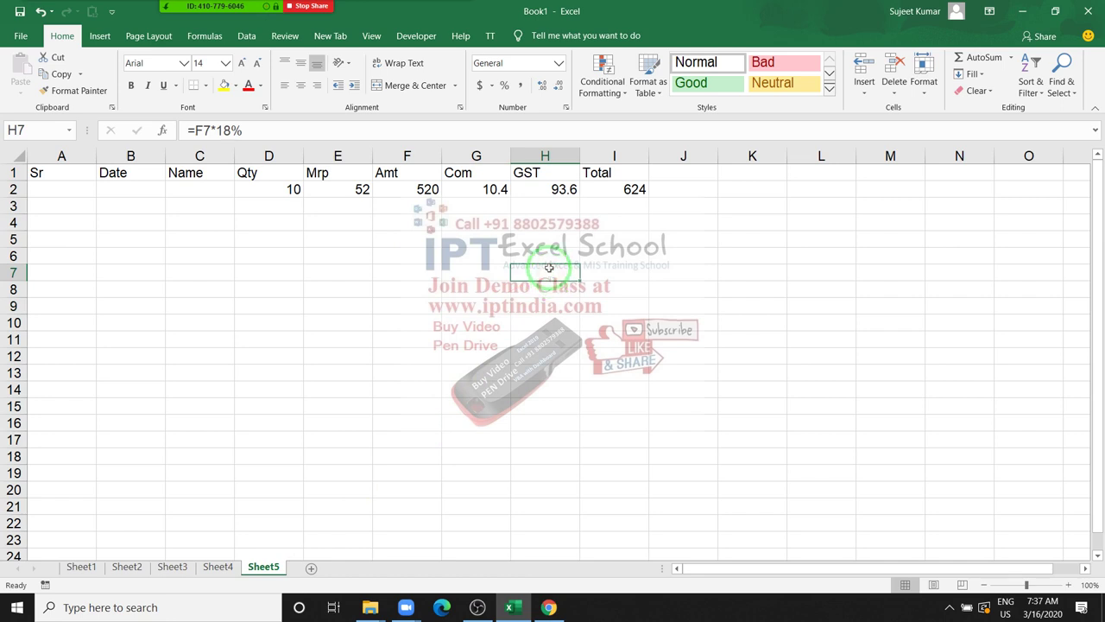
left_click(87, 192)
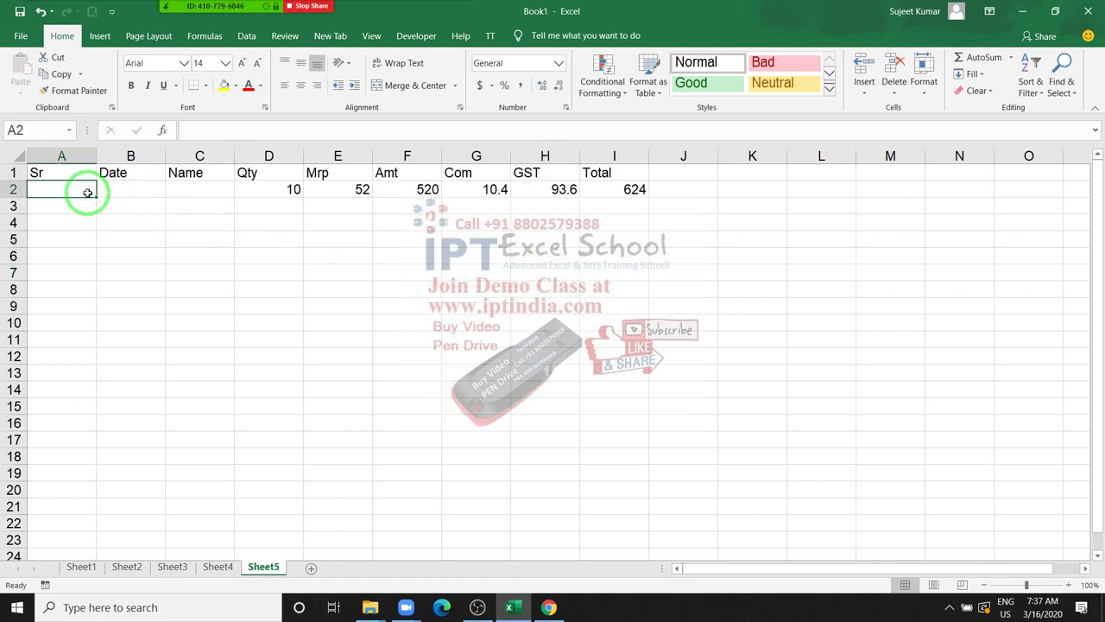
Fill row 2 with Sr 1, today's date and a customer name
type("1")
key("Tab")
key("ctrl+semicolon")
key("Tab")
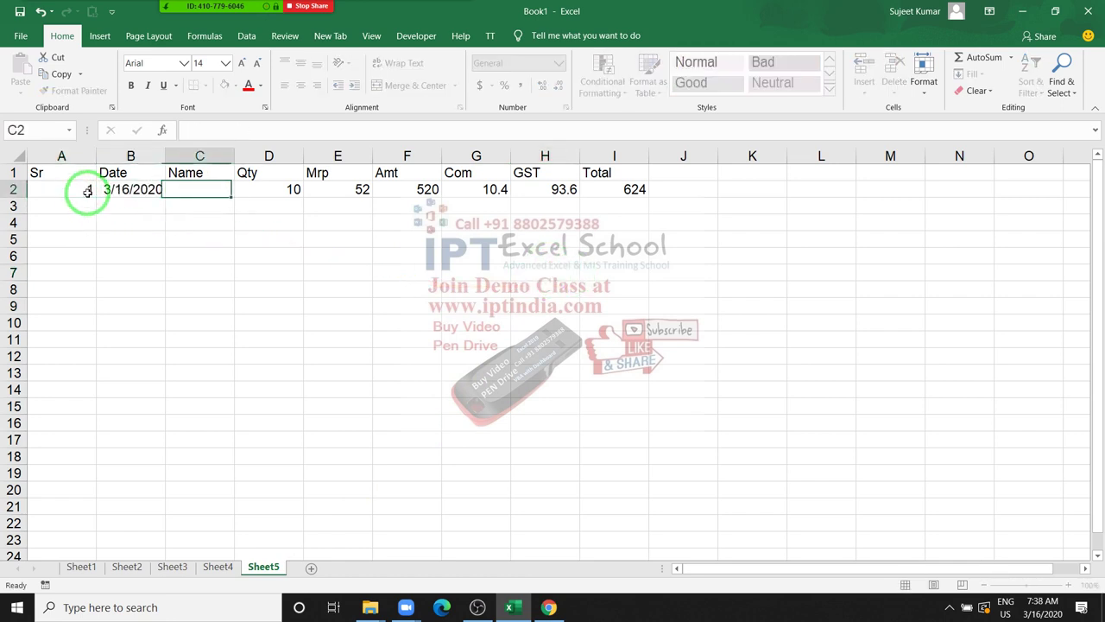
type("Puja")
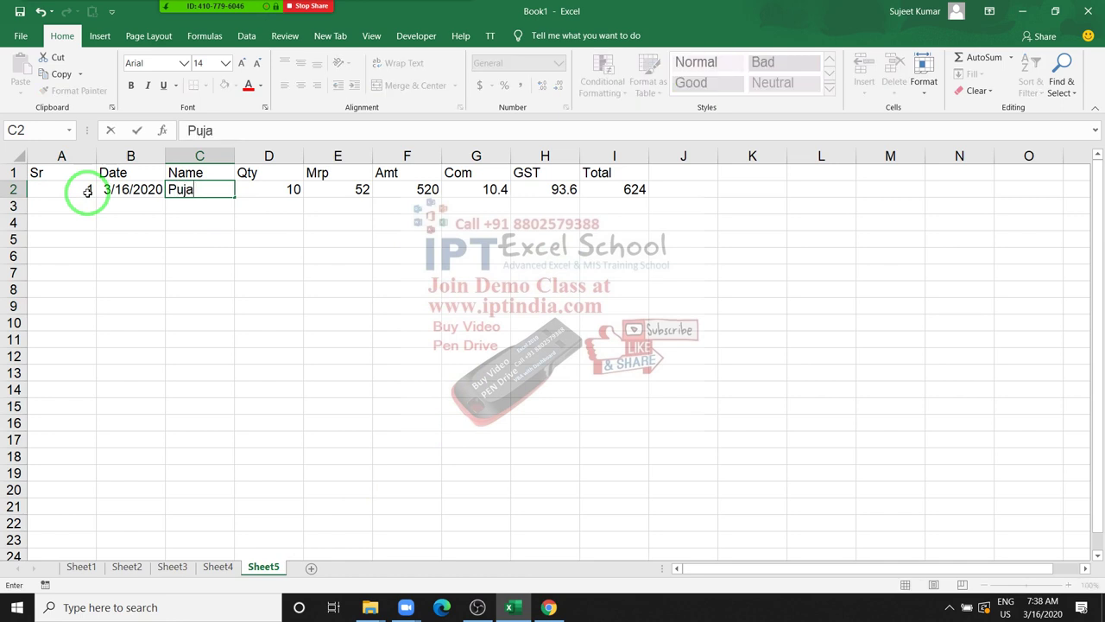
key("Tab")
Fill row 3 with Sr 2, today's date, a customer name, Qty 74 and Mrp 25
key("Return")
key("Home")
type("2")
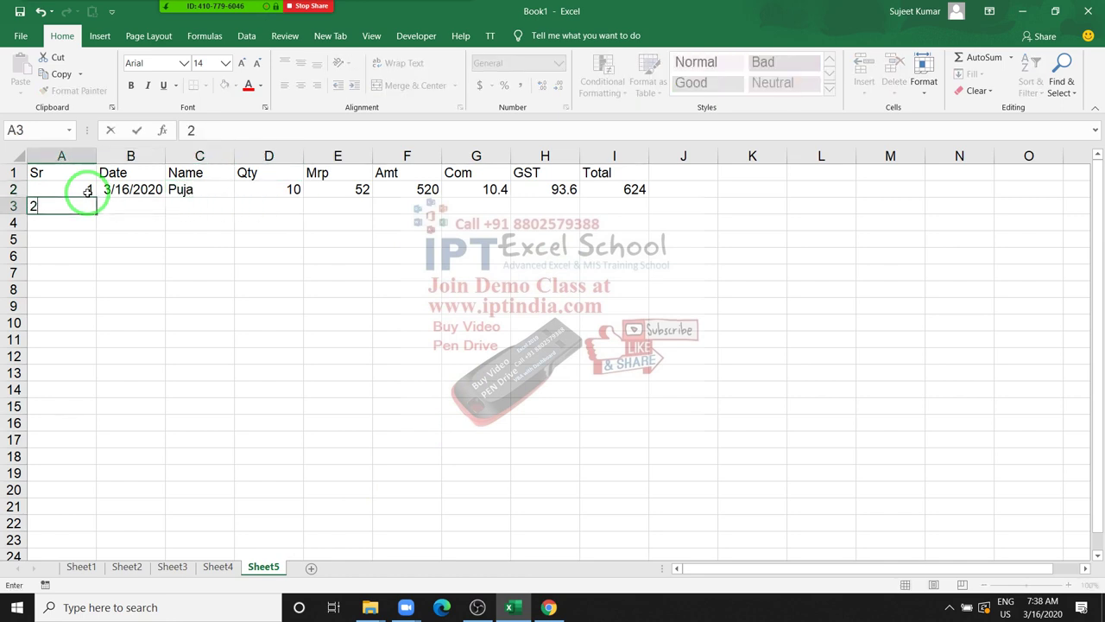
key("Tab")
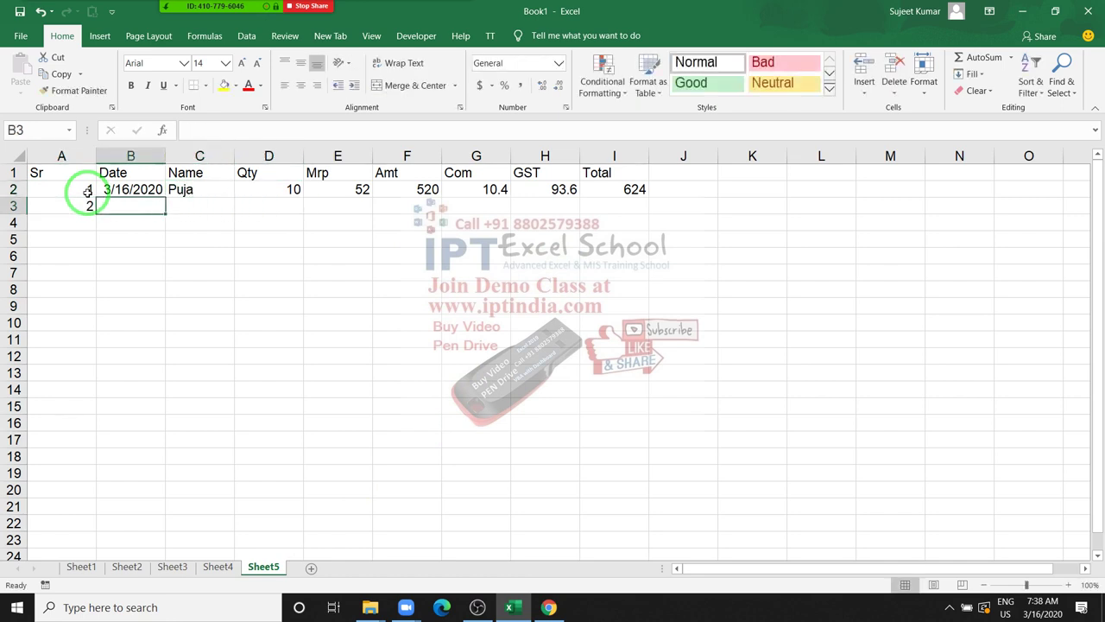
key("ctrl+semicolon")
key("Tab")
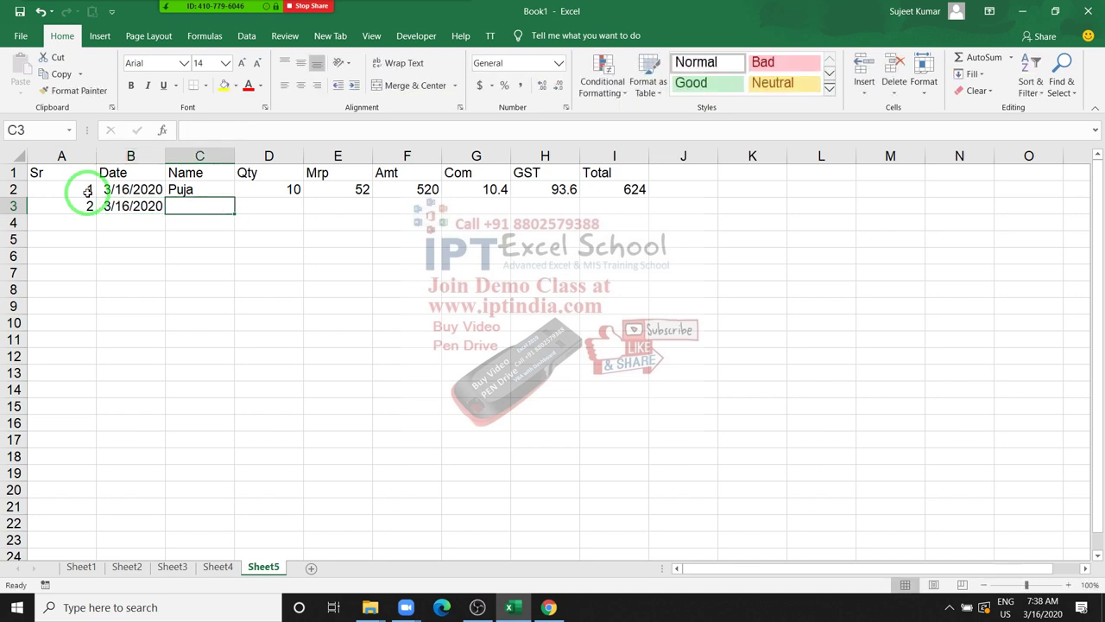
type("Inder")
key("Tab")
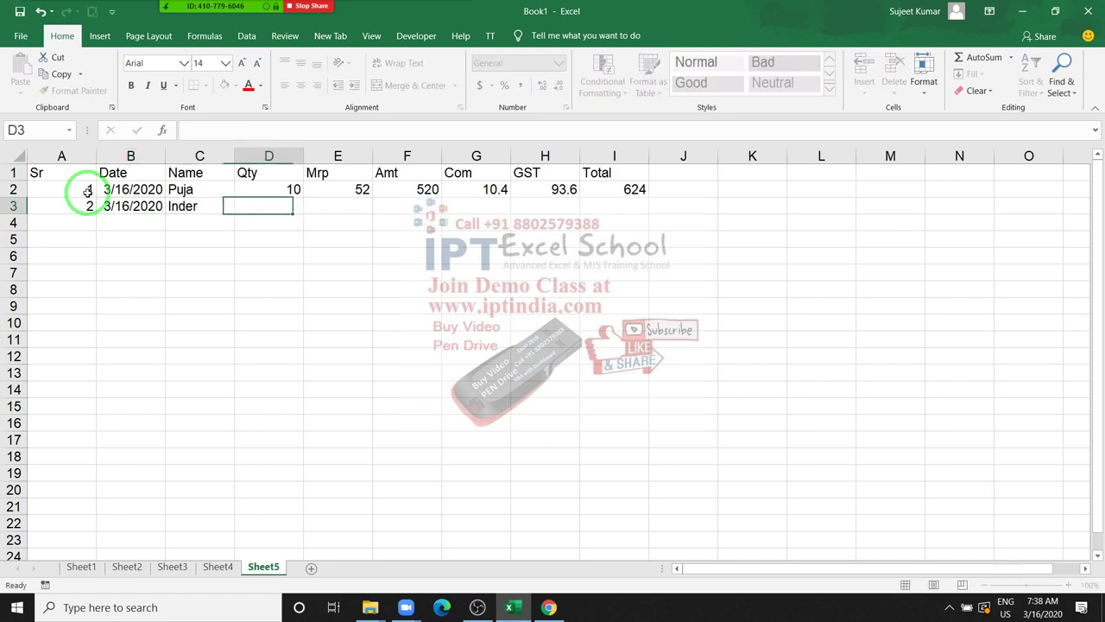
type("74")
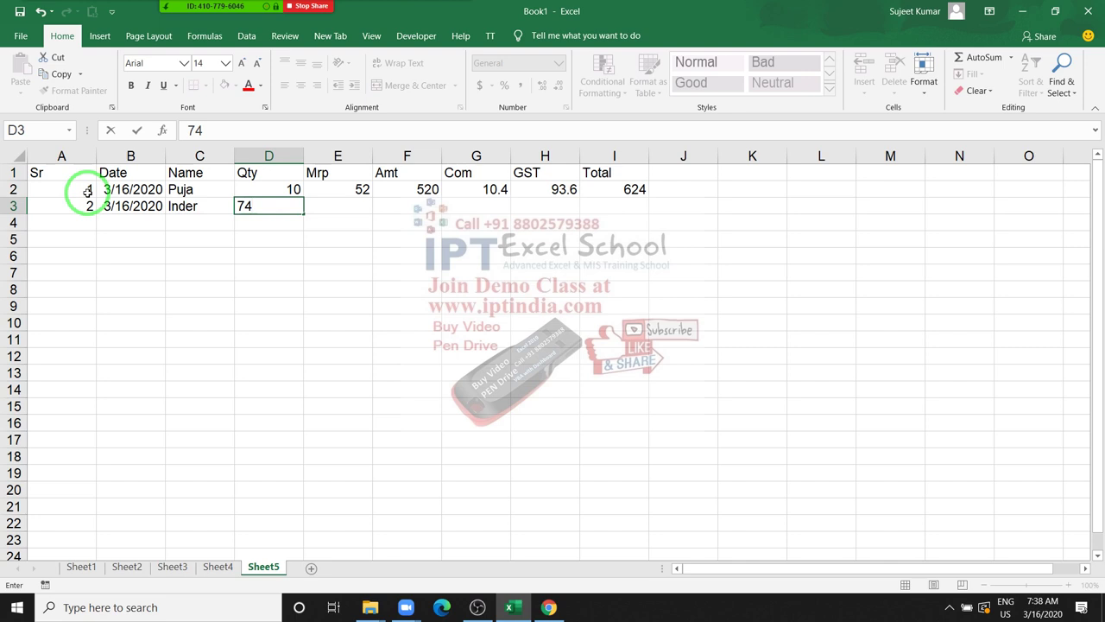
key("Tab")
type("25")
key("Tab")
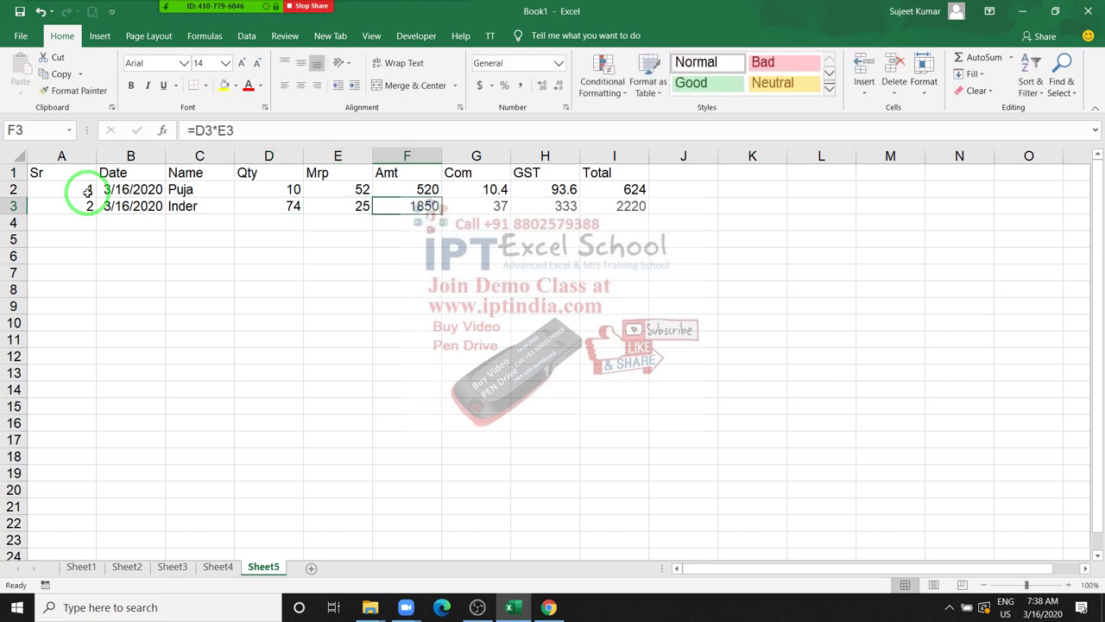
Enter serial 3 in A4, undo it, and check the Com formula in empty rows
key("Down")
key("Left")
key("Left")
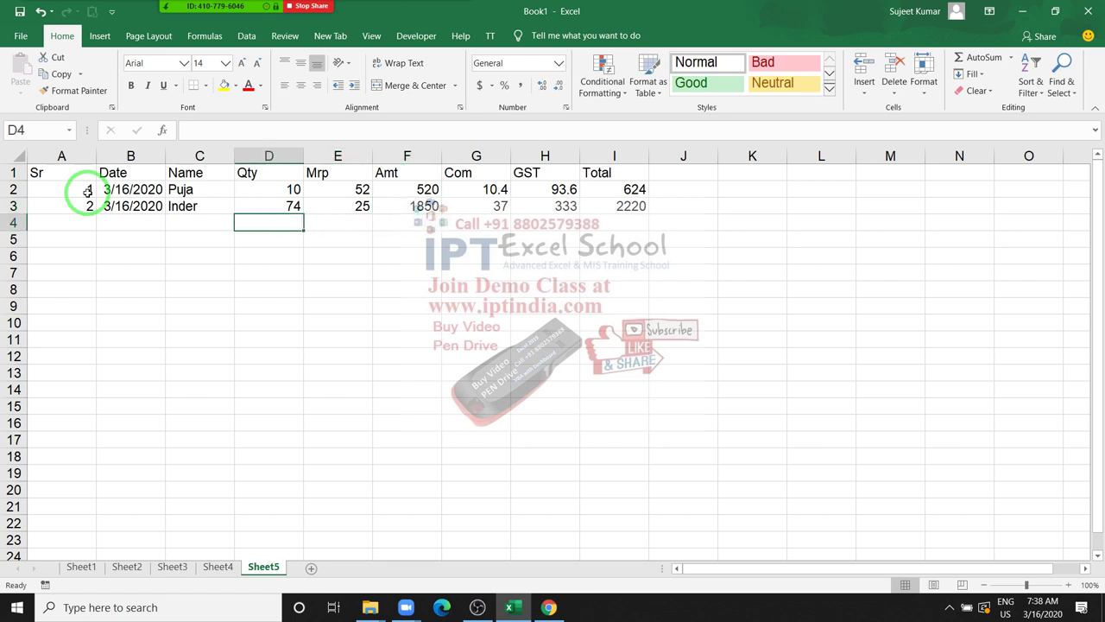
key("Left")
key("Left")
key("Left")
type("3")
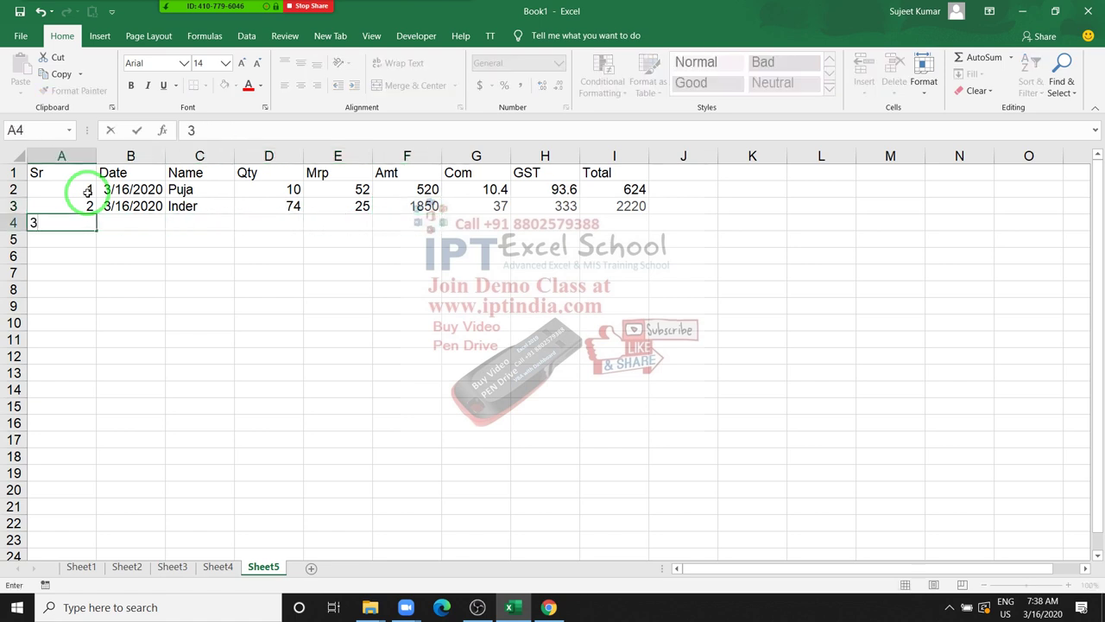
key("Tab")
key("ctrl+z")
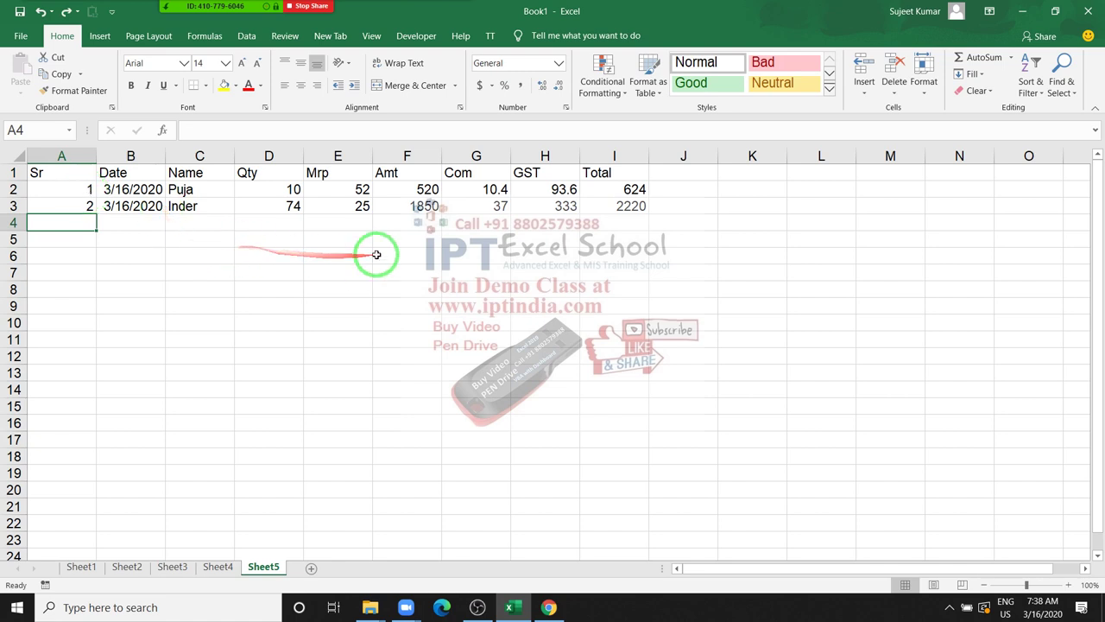
left_click(473, 257)
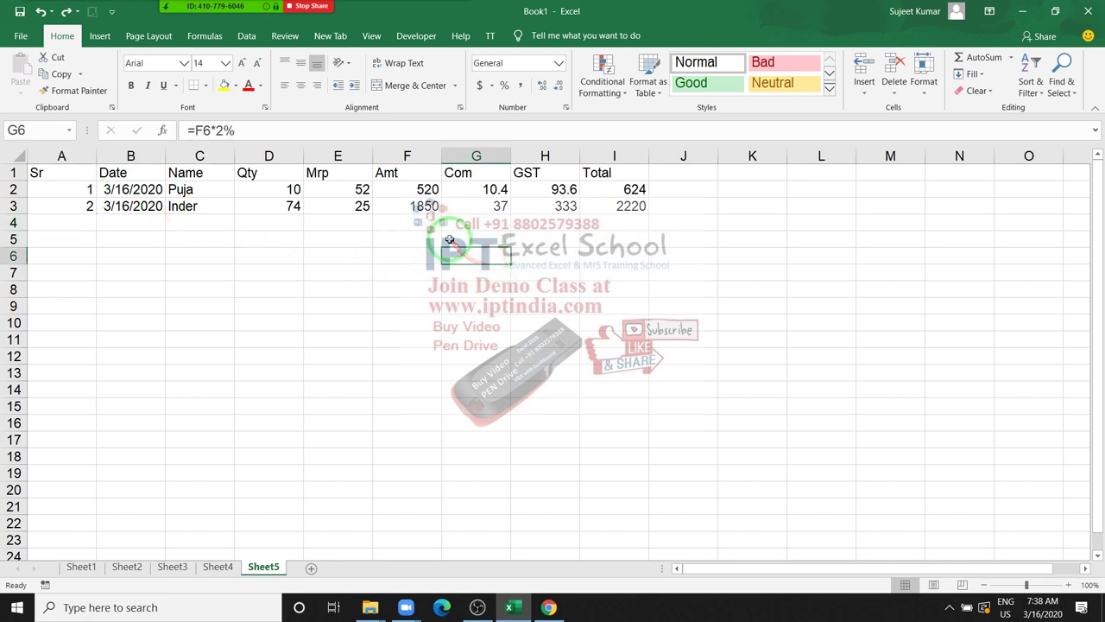
key("Up")
key("Up")
key("Up")
Check how far the filled-down Com formulas extend, then return to the Com header
key("Down")
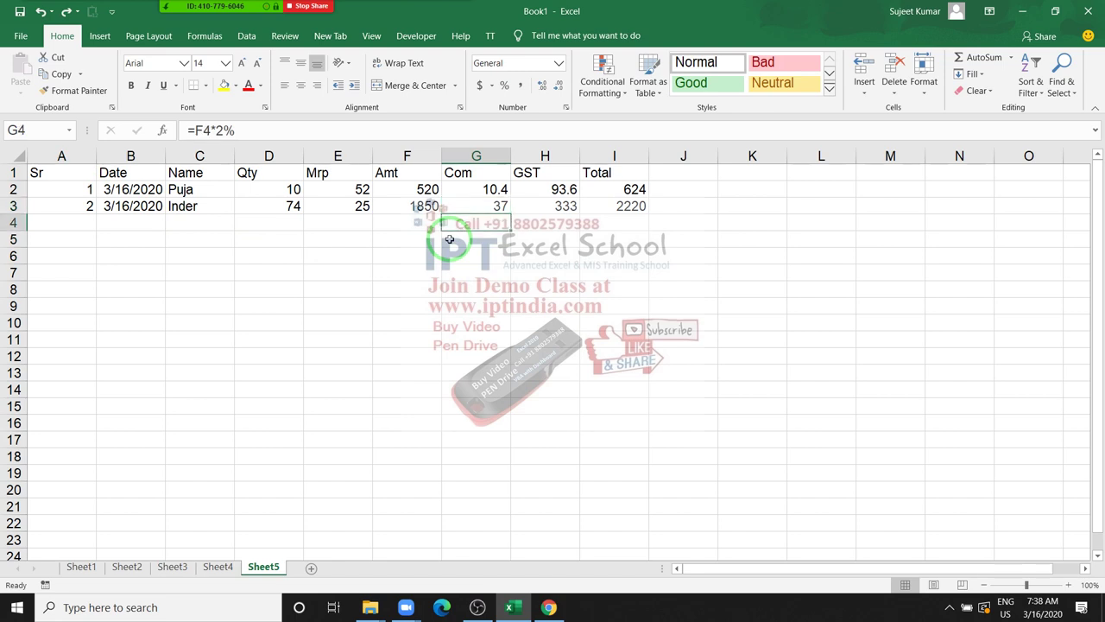
key("Down")
key("Down")
key("Down")
key("Down")
key("Down")
key("Down")
key("Down")
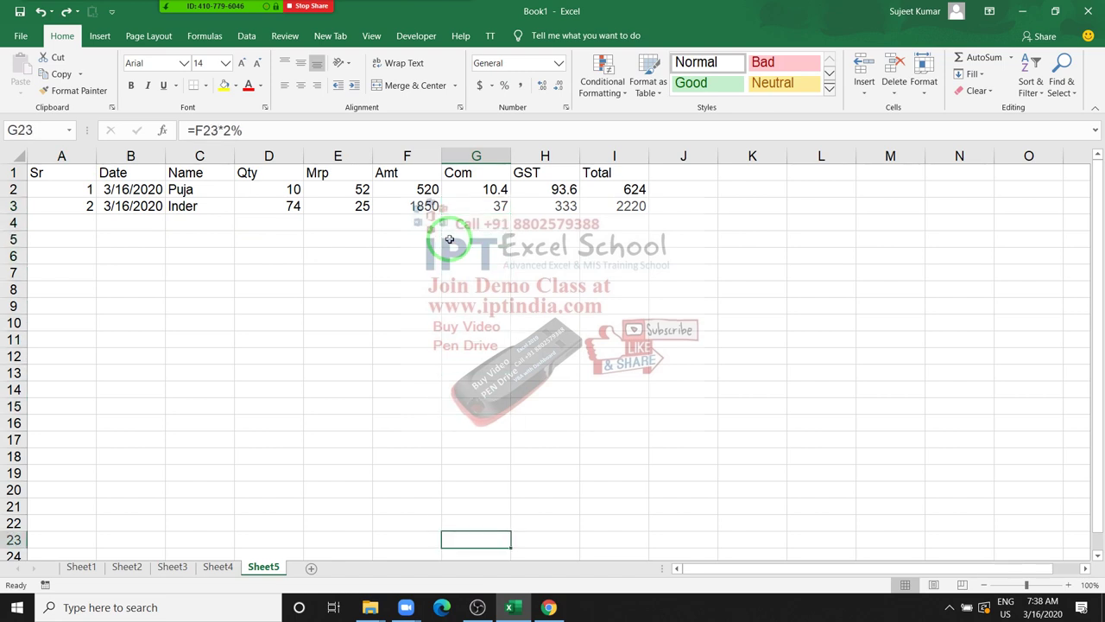
key("Down")
key("Up")
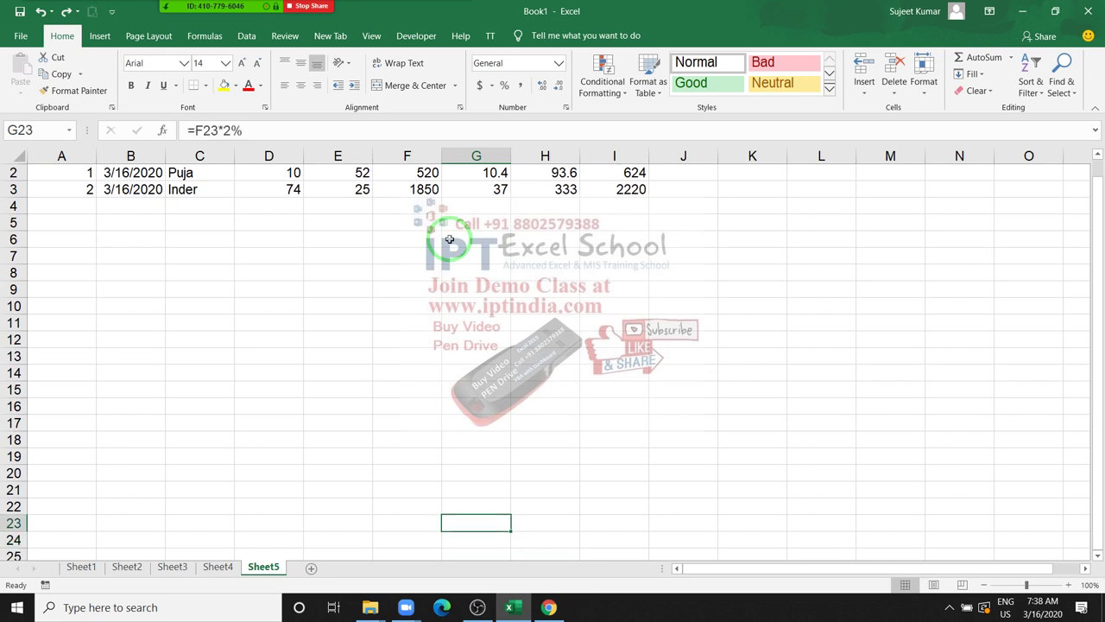
key("ctrl+Up")
key("ctrl+Up")
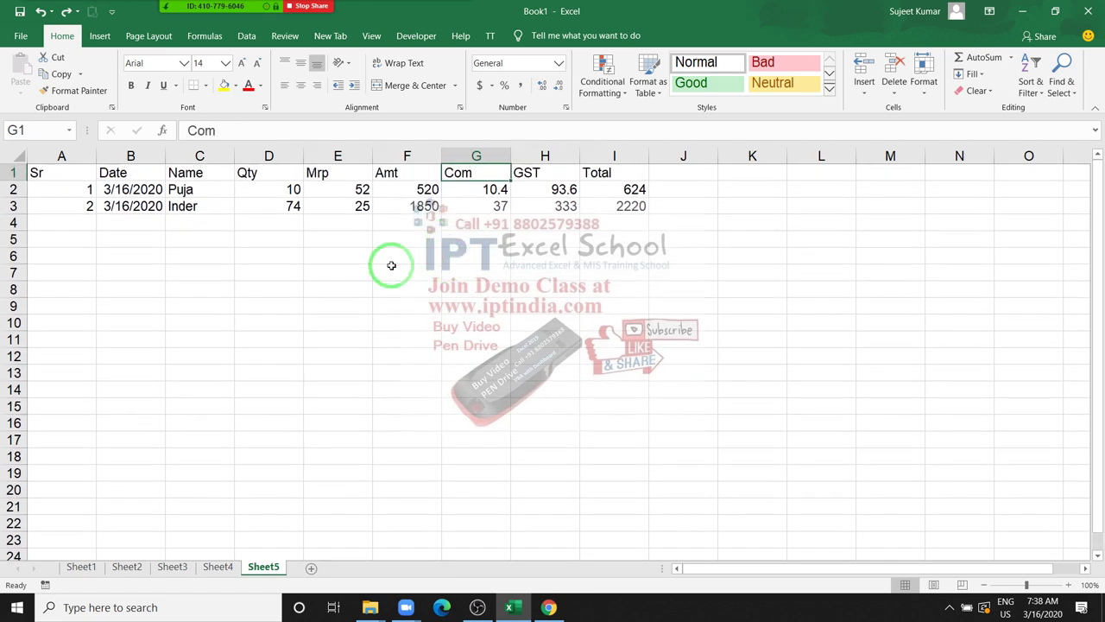
Undo the row 3 entries, row 2's serial and date, and the formula fill-down
key("ctrl+z")
key("ctrl+z")
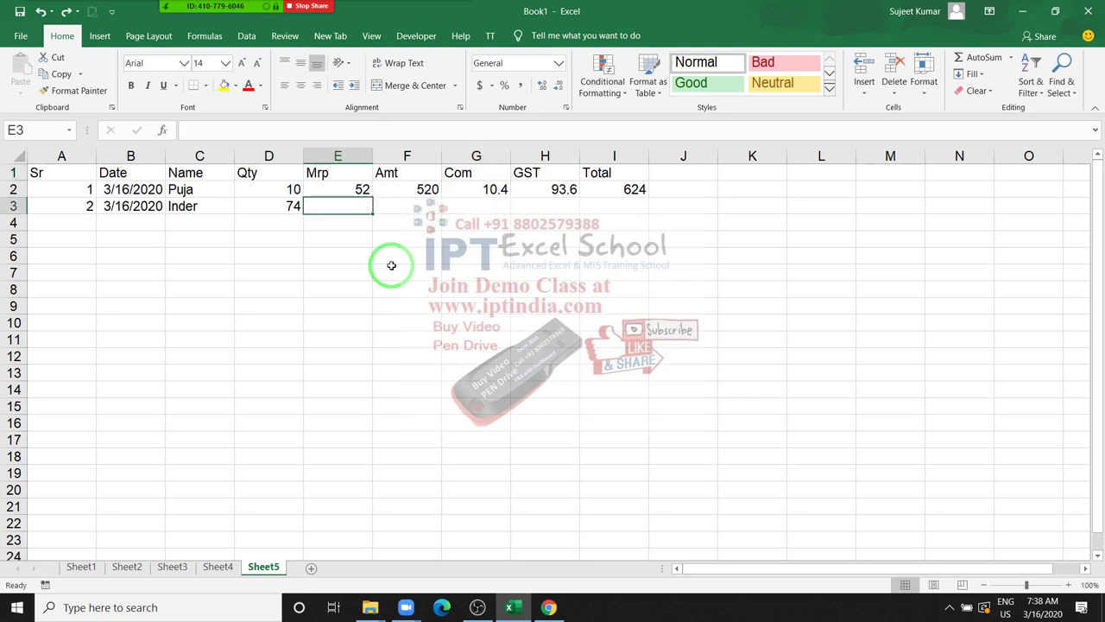
key("ctrl+z")
key("ctrl+z")
key("ctrl+z")
key("ctrl+z")
key("ctrl+z")
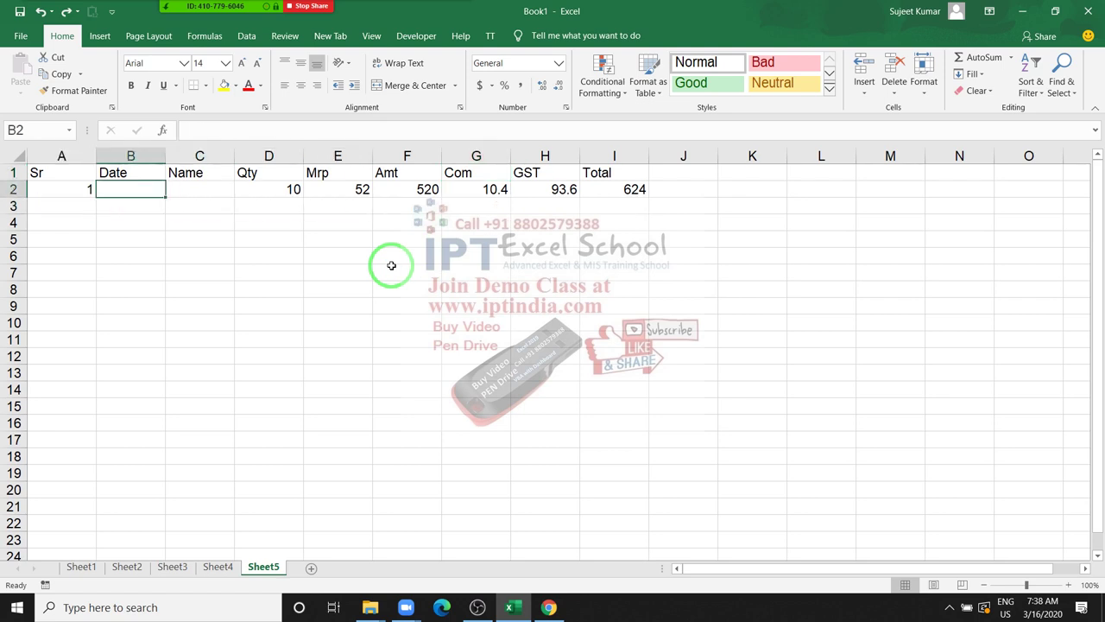
key("ctrl+z")
key("ctrl+Page_Up")
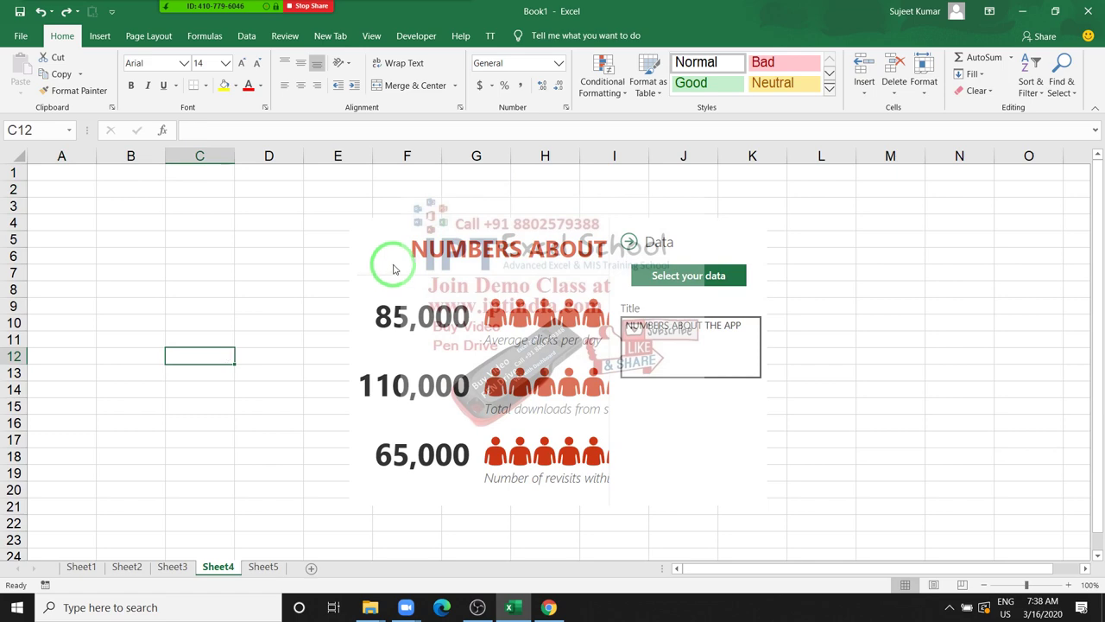
key("ctrl+Page_Down")
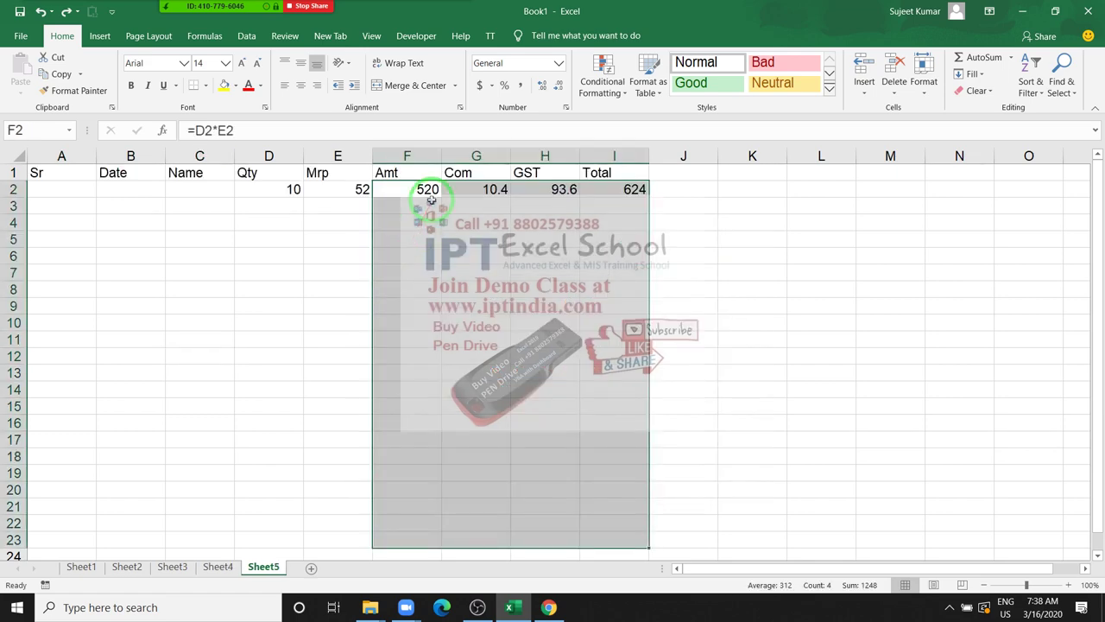
left_click(431, 200)
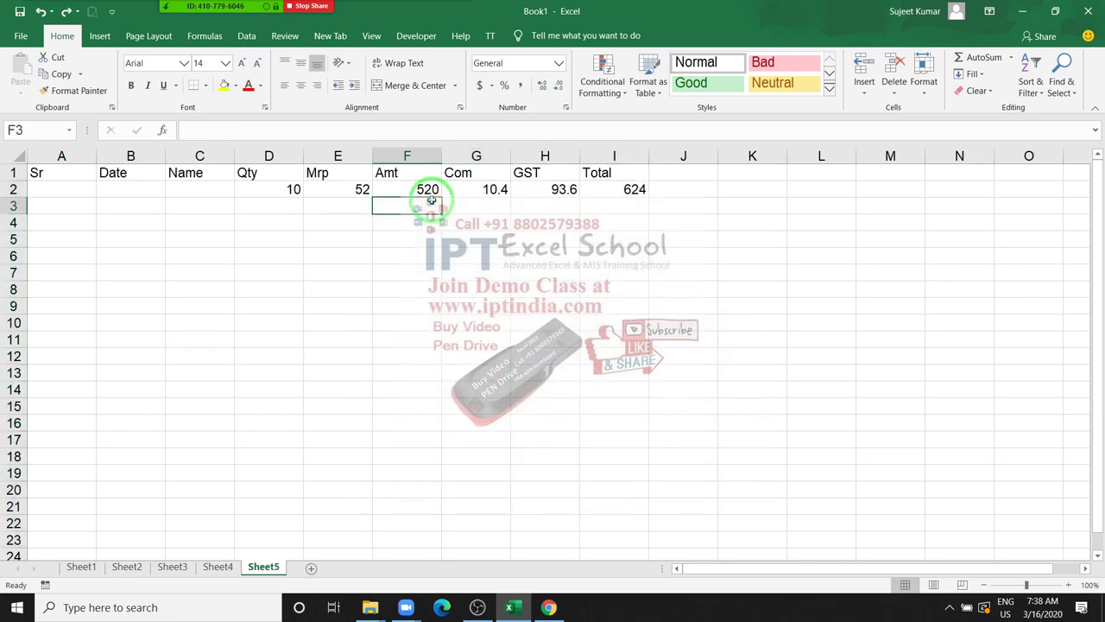
key("ctrl+z")
key("ctrl+y")
Format A1:I2 as a table using the black-header light style, with My table has headers checked
left_click_drag(71, 169, 637, 183)
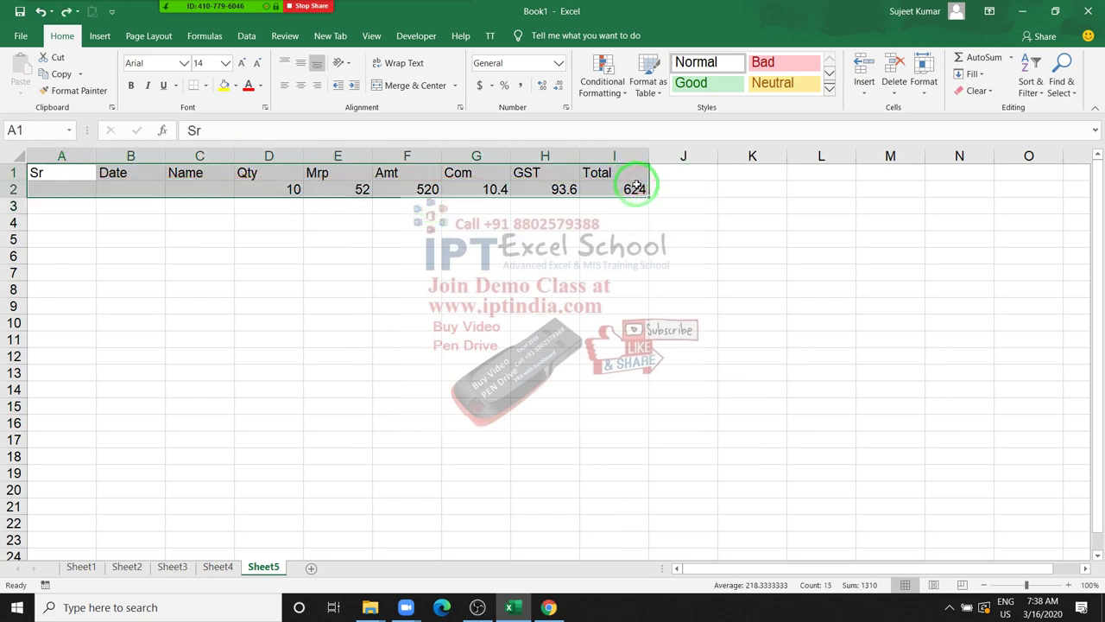
mouse_move(250, 6)
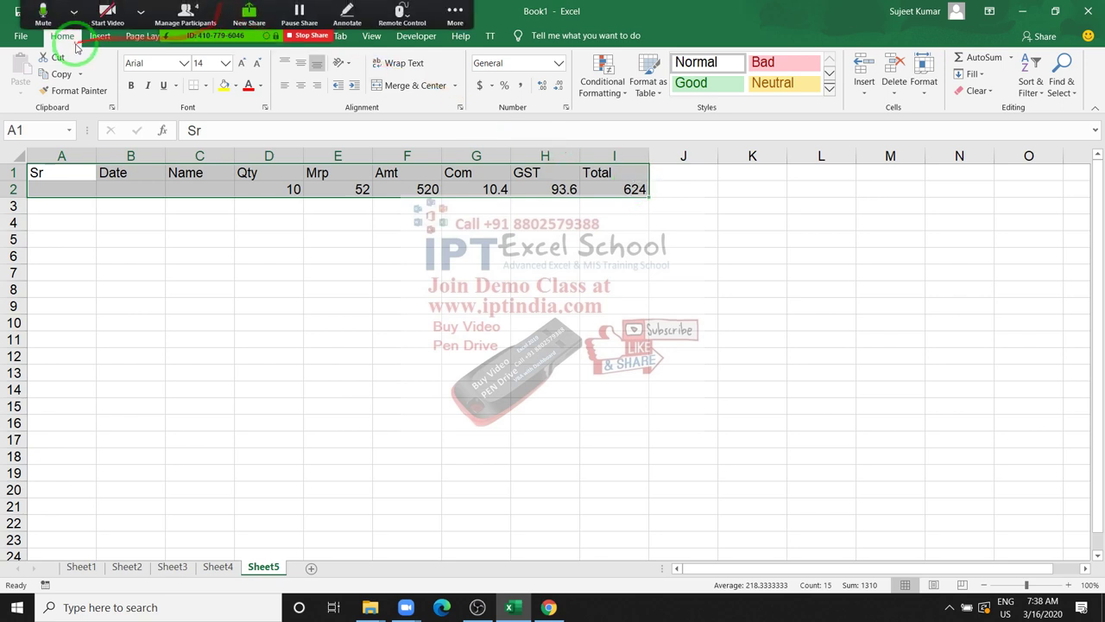
left_click(97, 38)
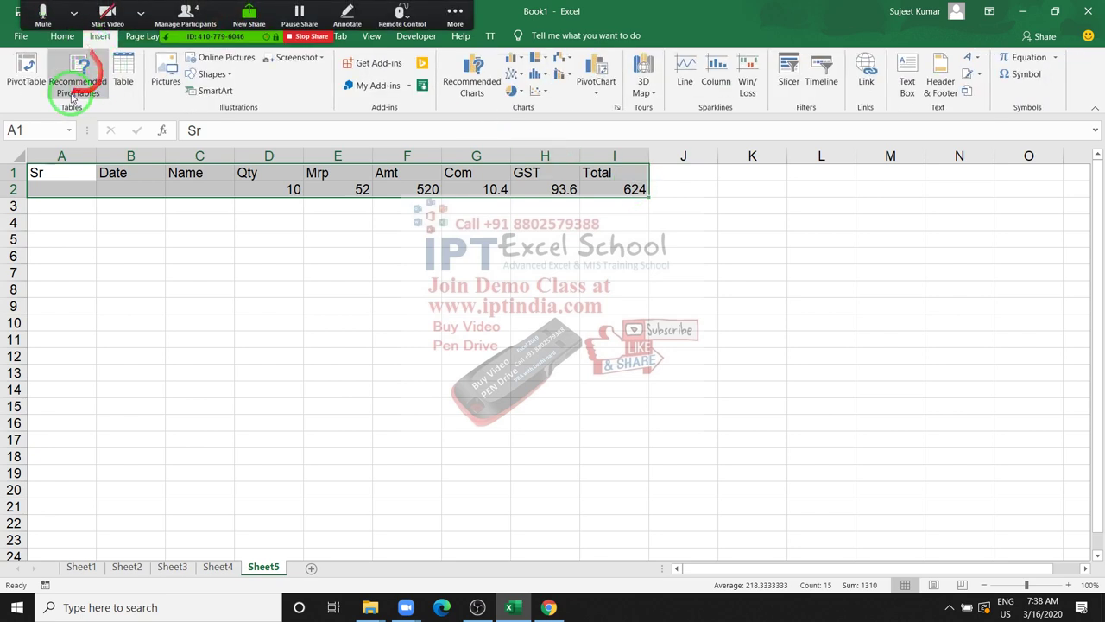
left_click(123, 79)
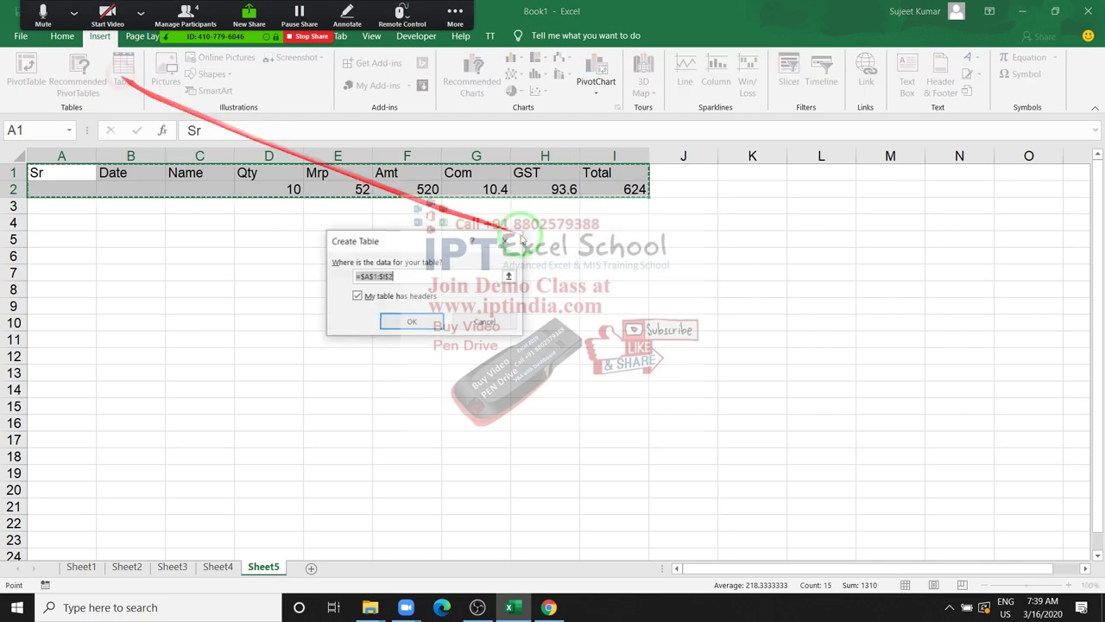
key("Escape")
left_click(62, 36)
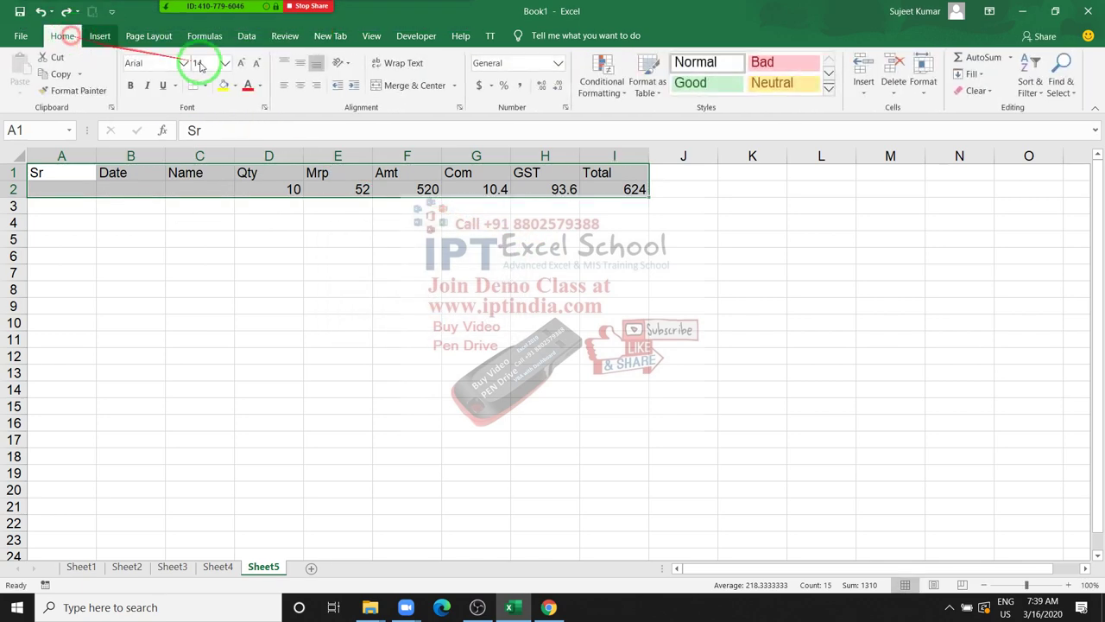
left_click(648, 90)
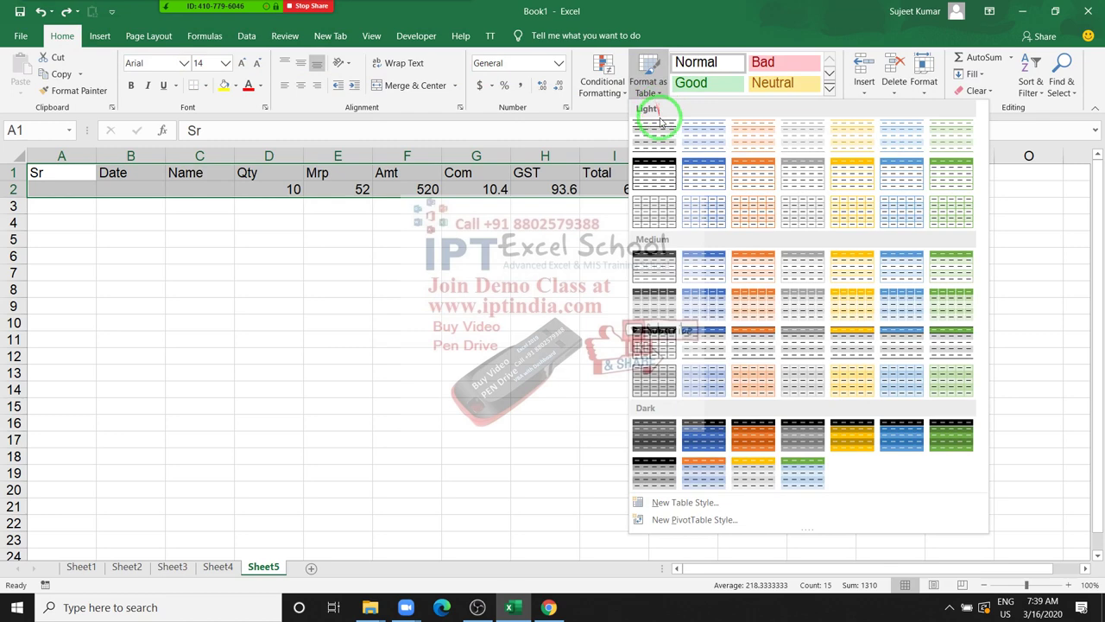
left_click(655, 171)
left_click(412, 321)
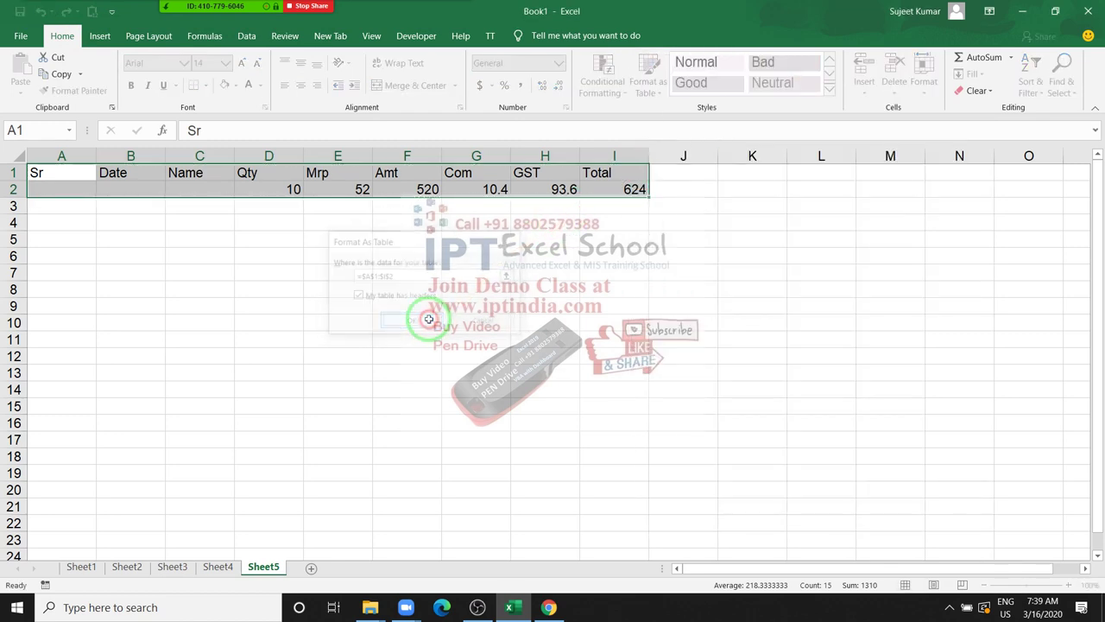
left_click(380, 274)
left_click(38, 185)
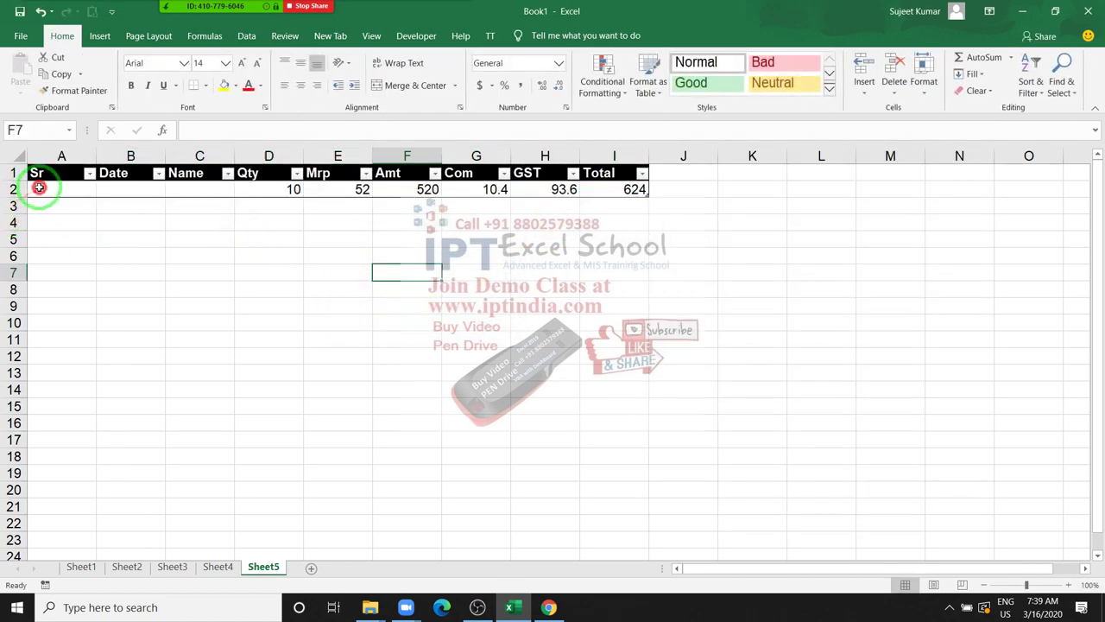
left_click(38, 185)
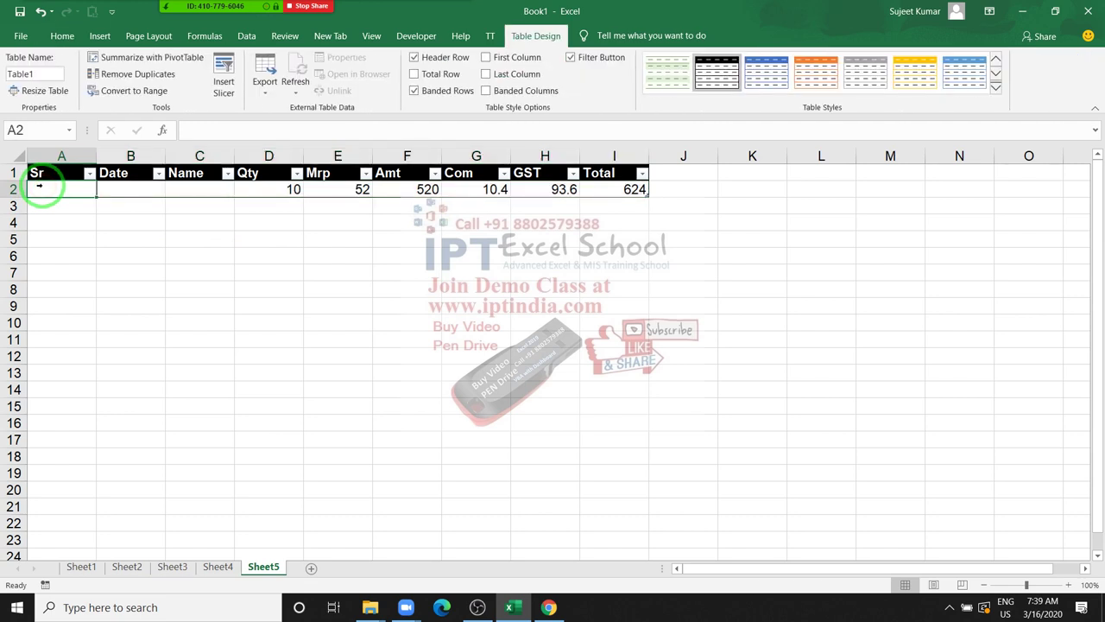
Complete row 2 with serial 1, today's date and the customer name
type("1")
key("Tab")
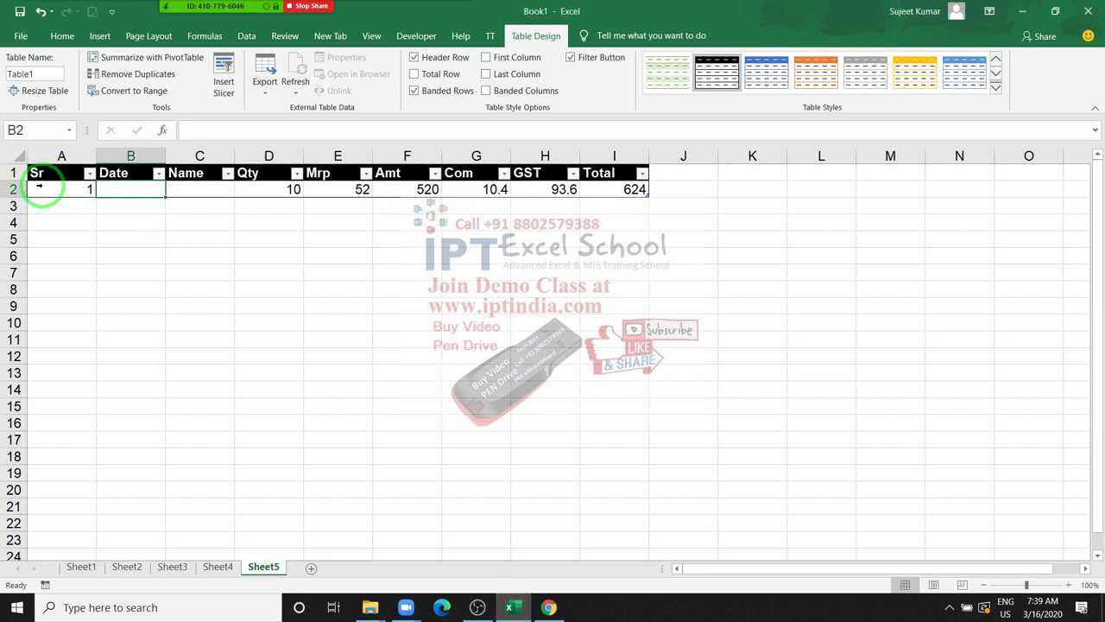
key("ctrl+shift+semicolon")
key("Escape")
key("ctrl+shift+semicolon")
key("Escape")
key("ctrl+semicolon")
key("Tab")
type("p")
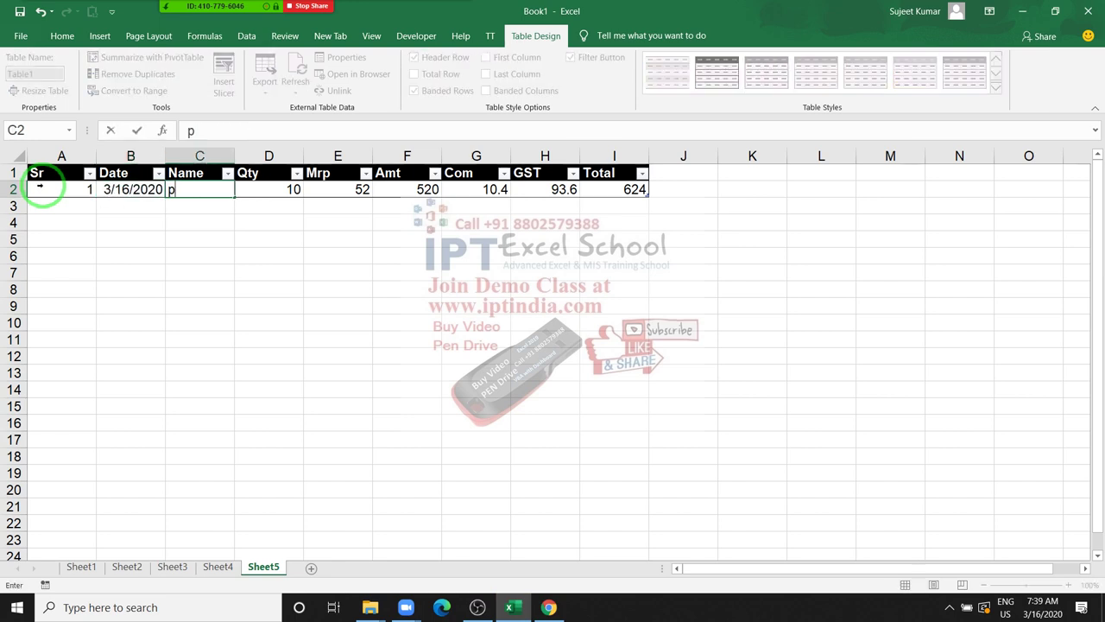
type("UJA")
key("Tab")
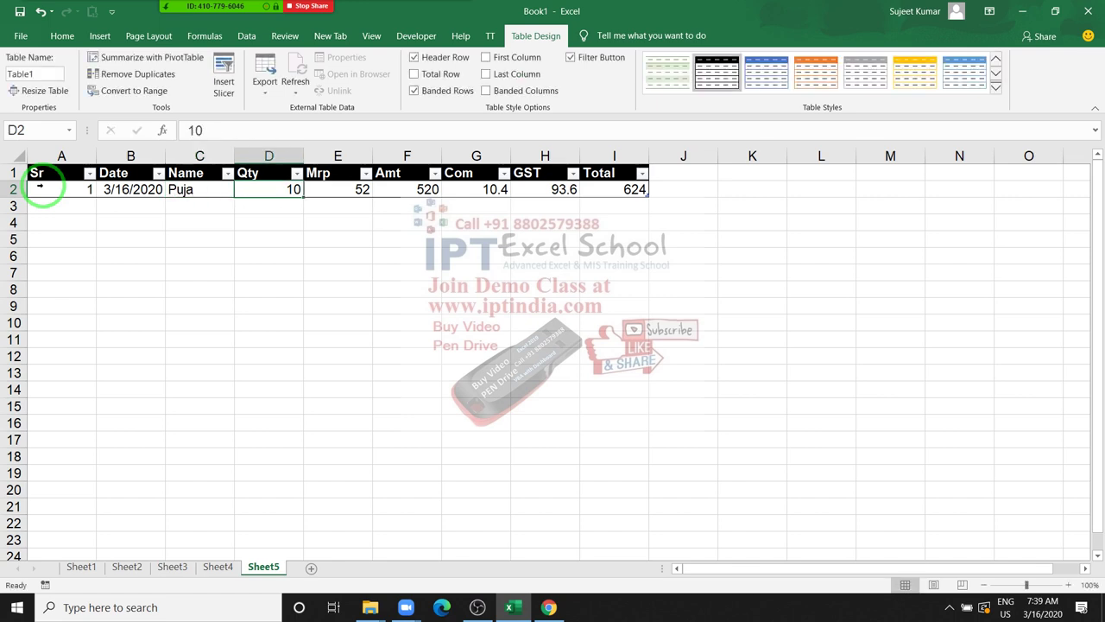
Add row 3 with serial 2, today's date, a customer name, Qty 85 and Mrp 65
key("Left")
key("Left")
key("Left")
key("Down")
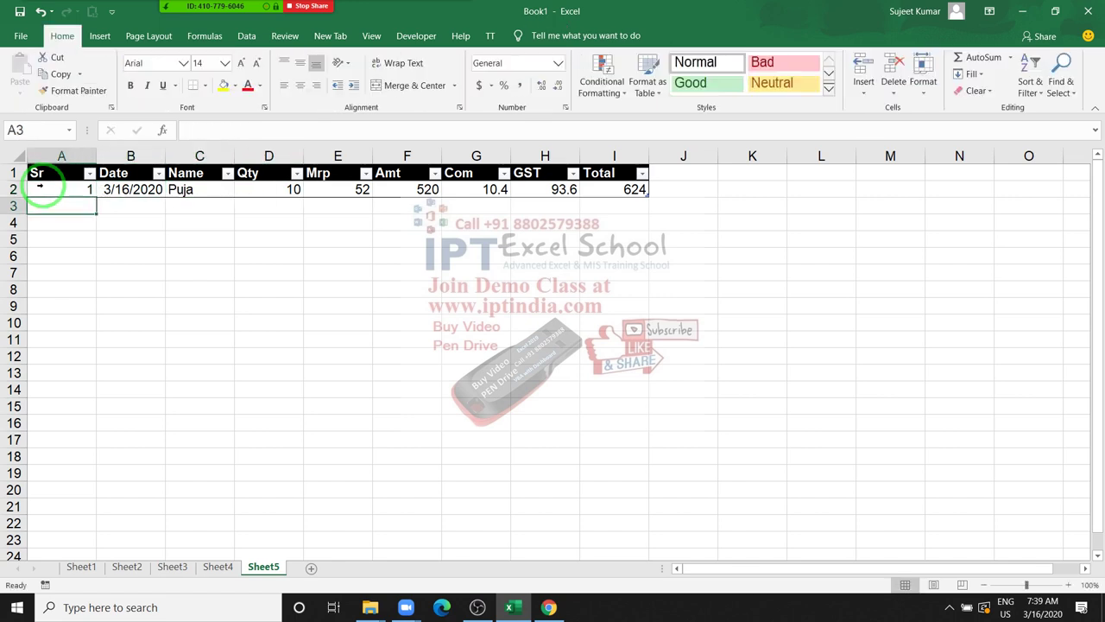
type("2")
key("Tab")
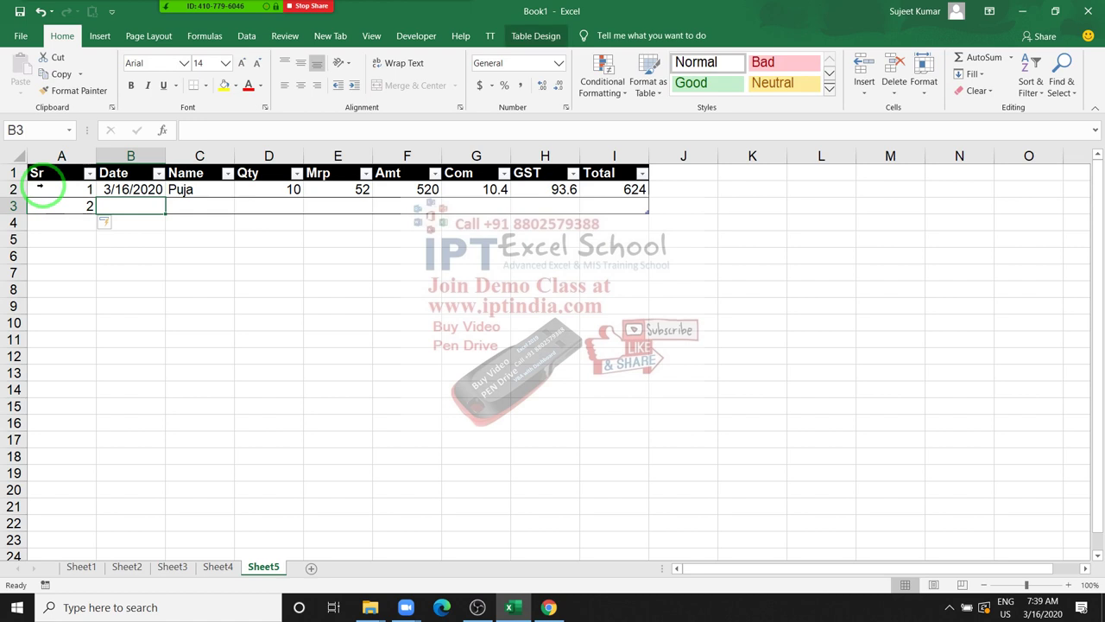
key("ctrl+semicolon")
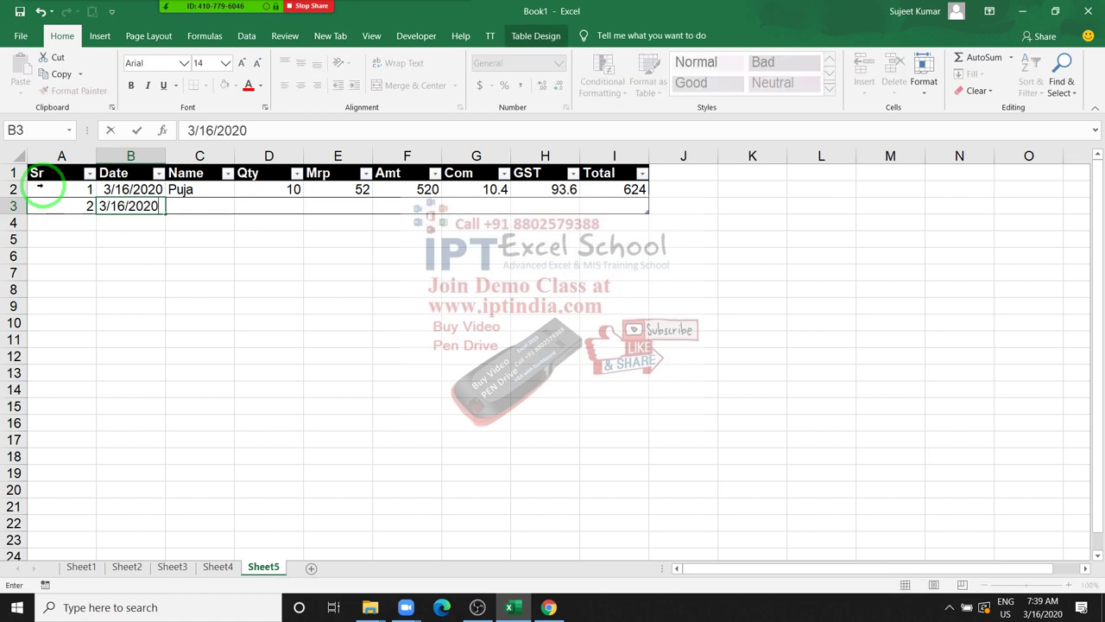
key("Tab")
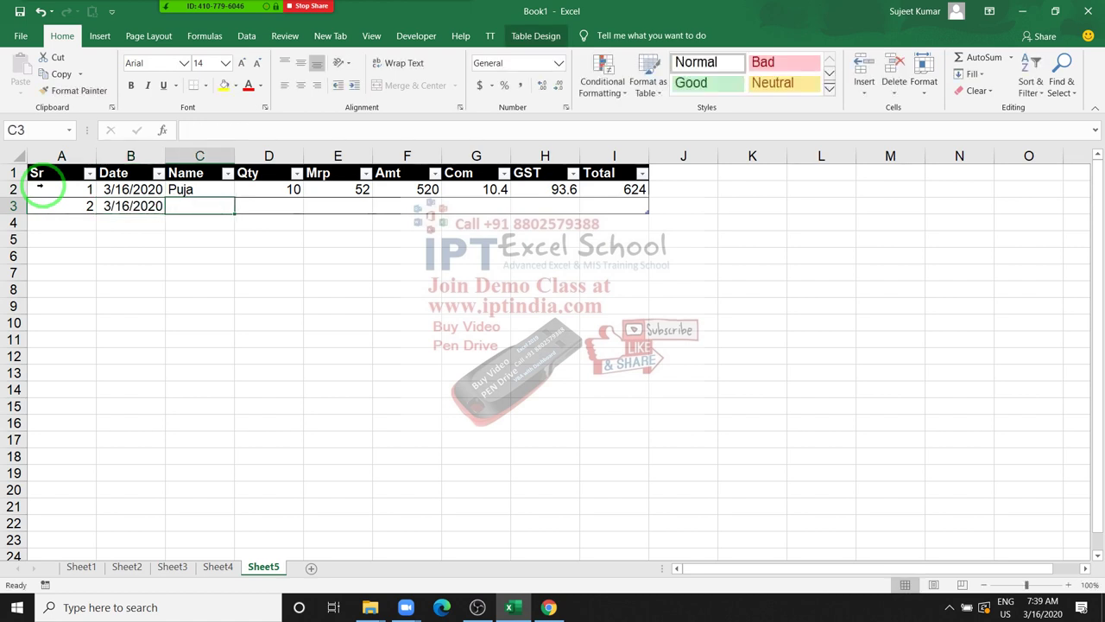
type("Nee")
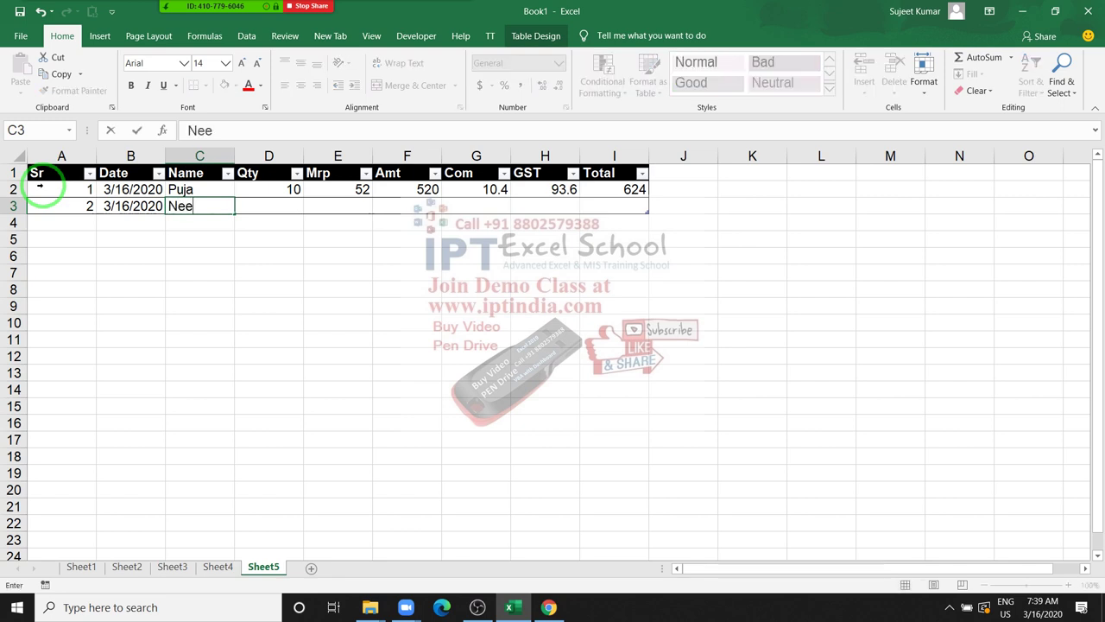
type("raj")
key("Tab")
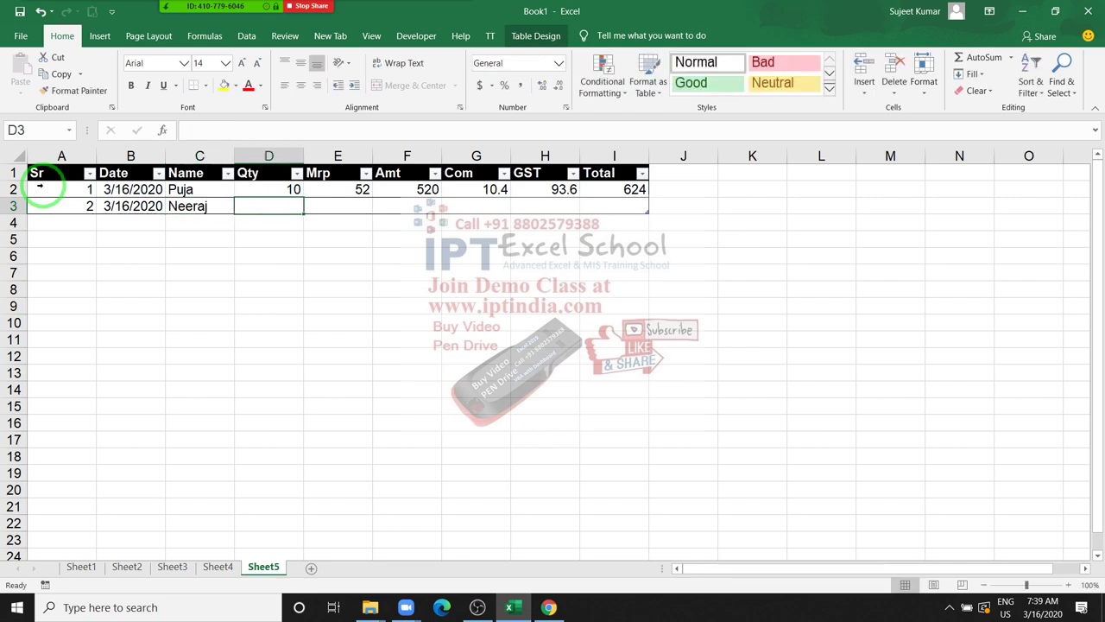
type("85")
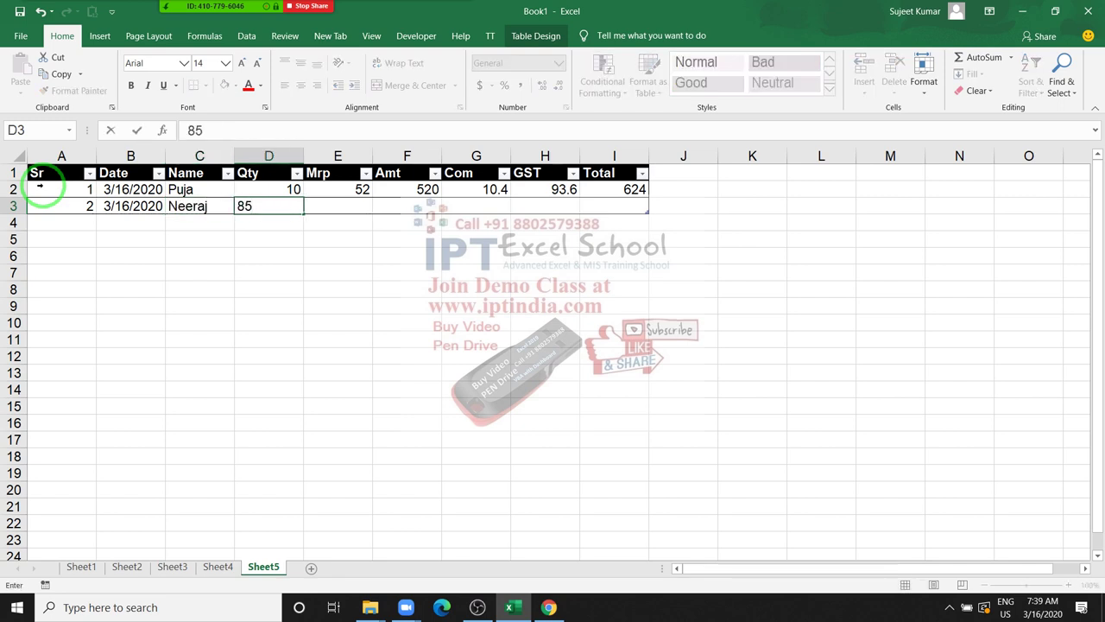
key("Tab")
type("65")
key("Tab")
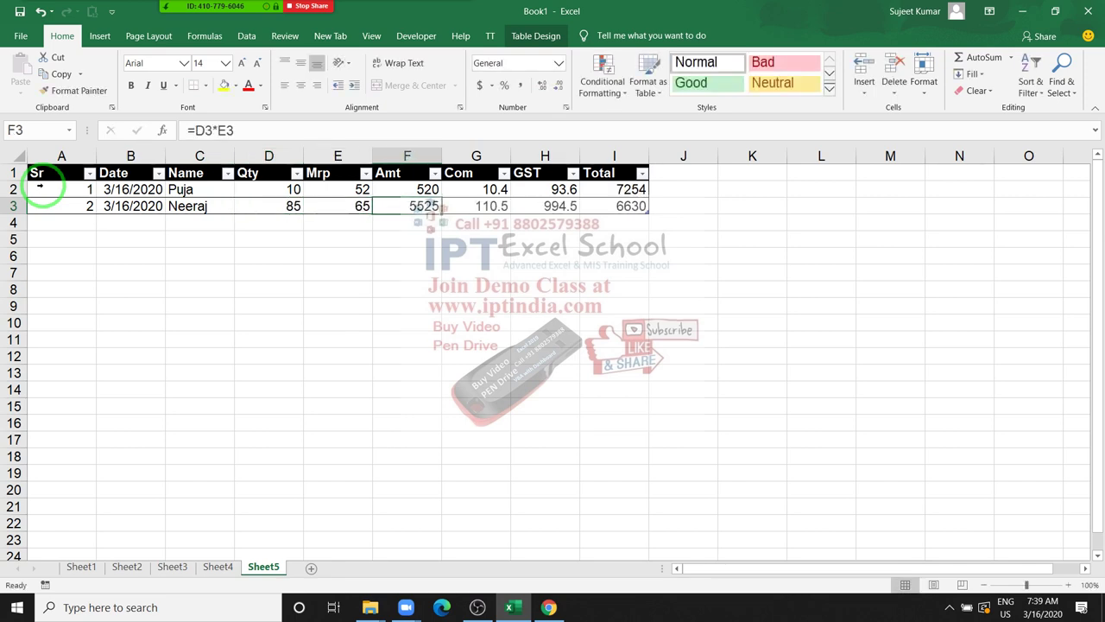
Start row 4 with today's date in B4 and serial 3 in A4
key("Left")
key("Left")
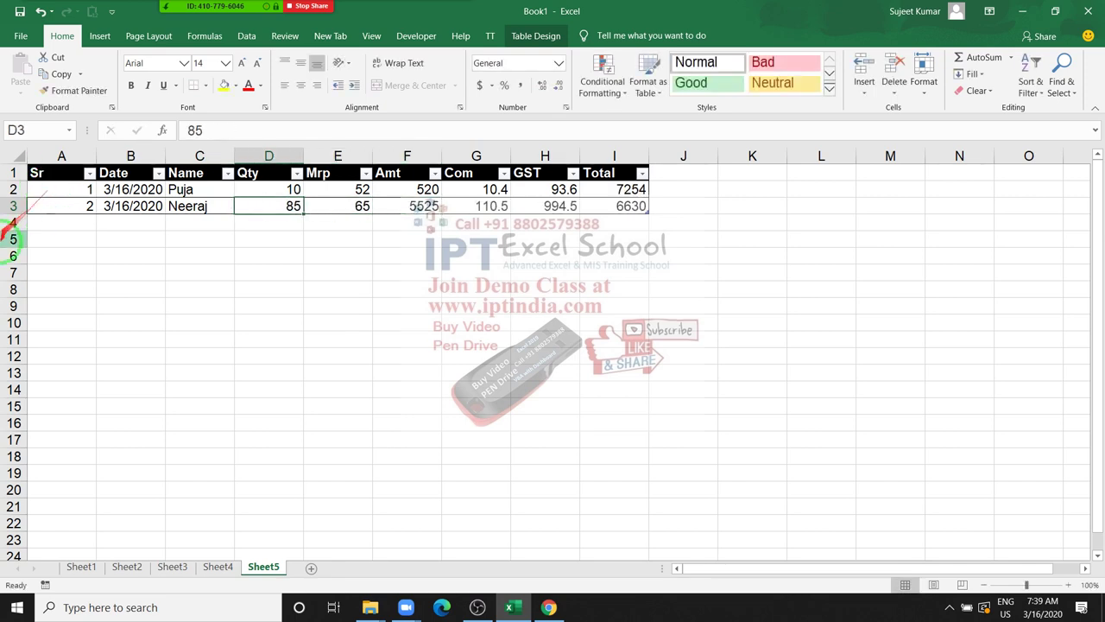
left_click(83, 225)
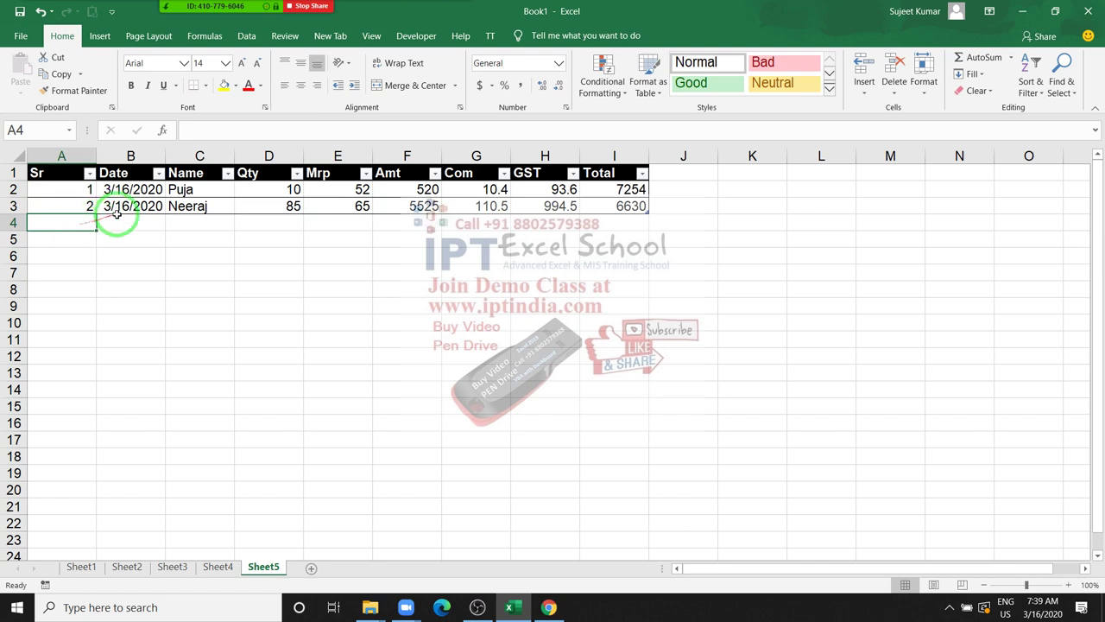
left_click(113, 220)
key("ctrl+semicolon")
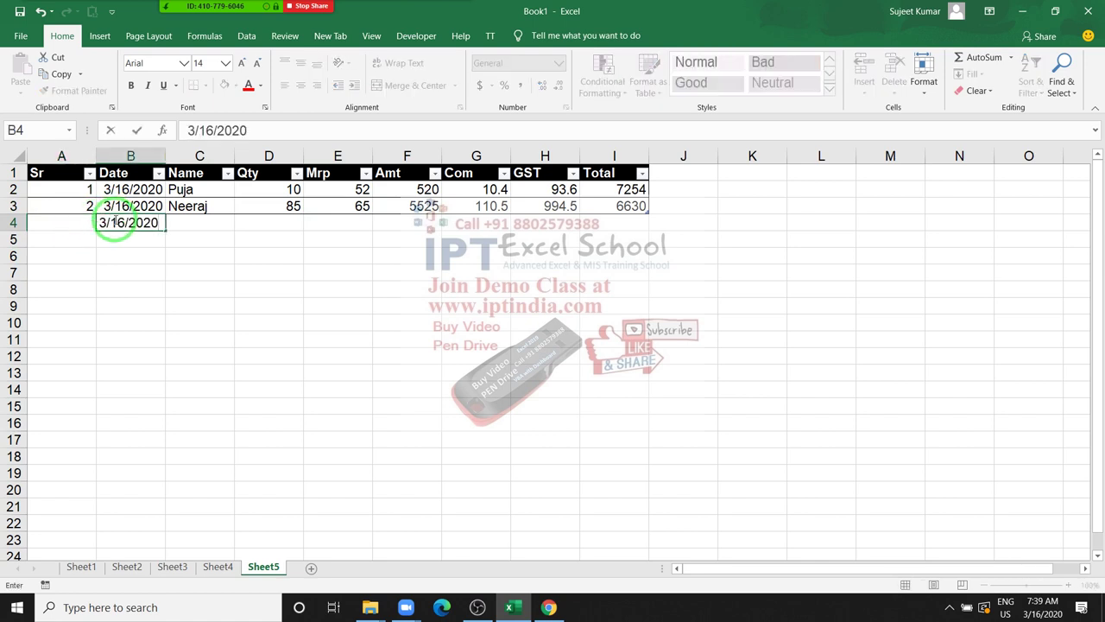
key("Return")
left_click(113, 220)
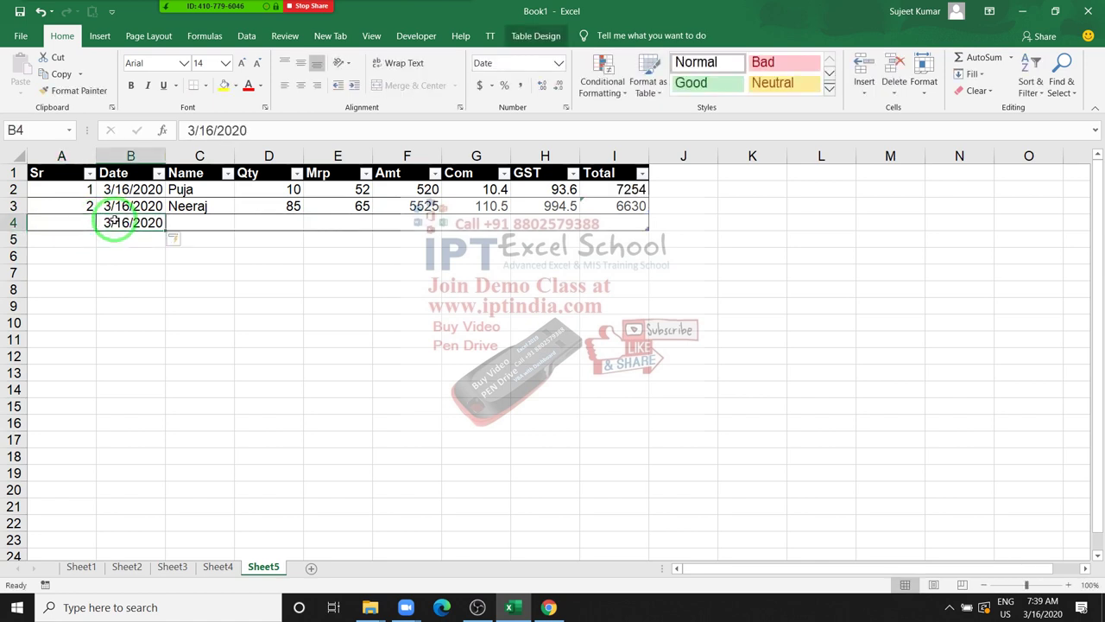
key("Left")
type("3")
key("Tab")
key("Tab")
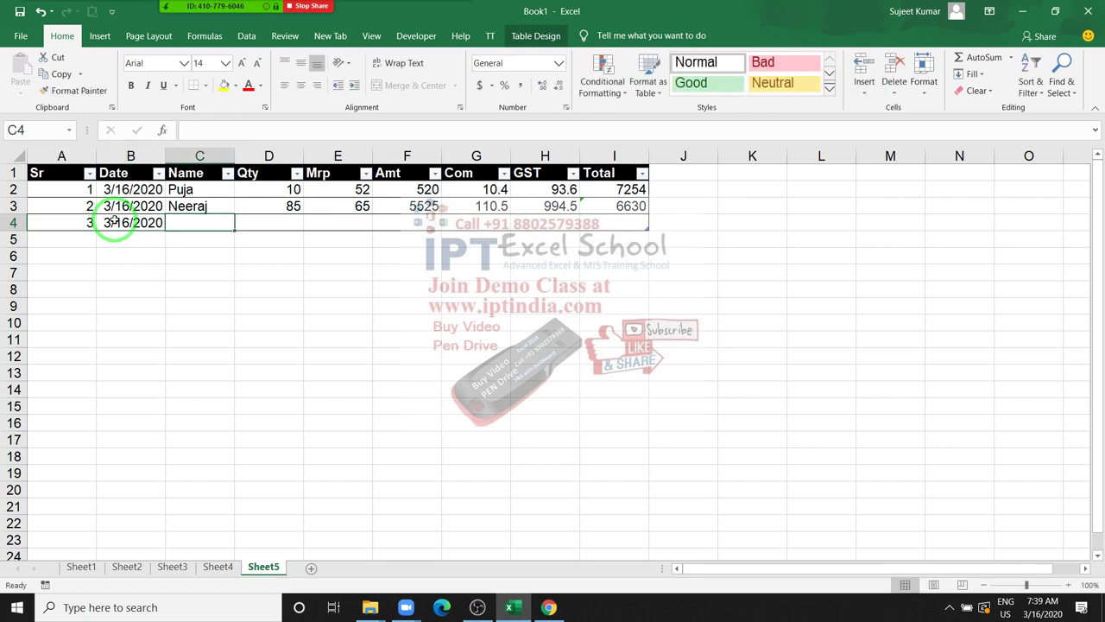
Finish row 4 with a customer name, Qty 85 and Mrp 65 so its formulas fill in
type("puja")
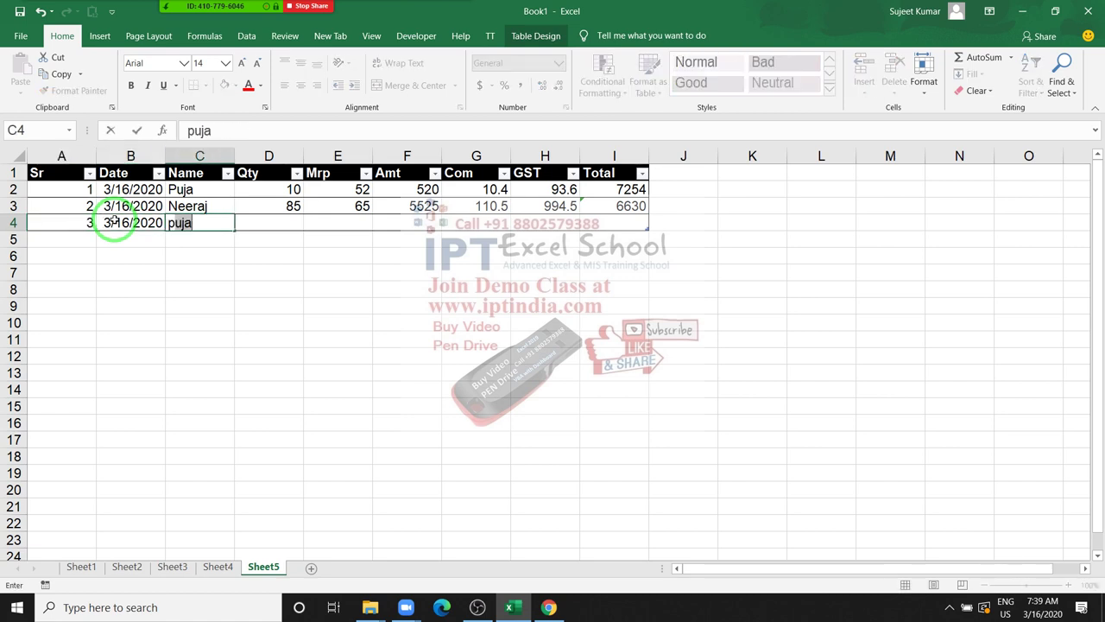
key("Return")
key("Up")
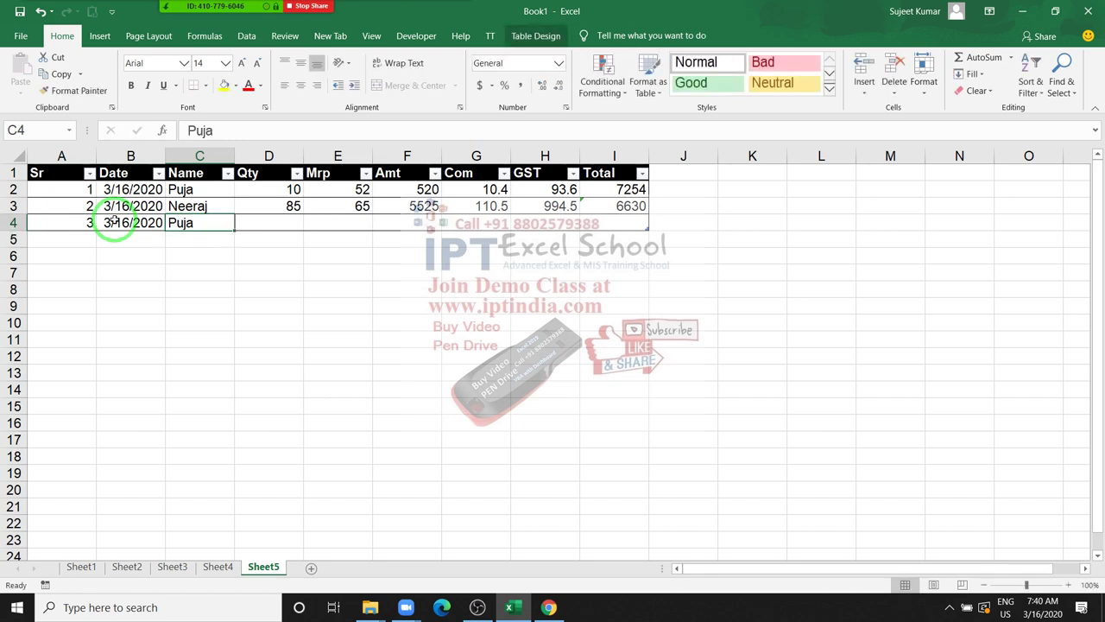
key("Tab")
type("85")
key("Tab")
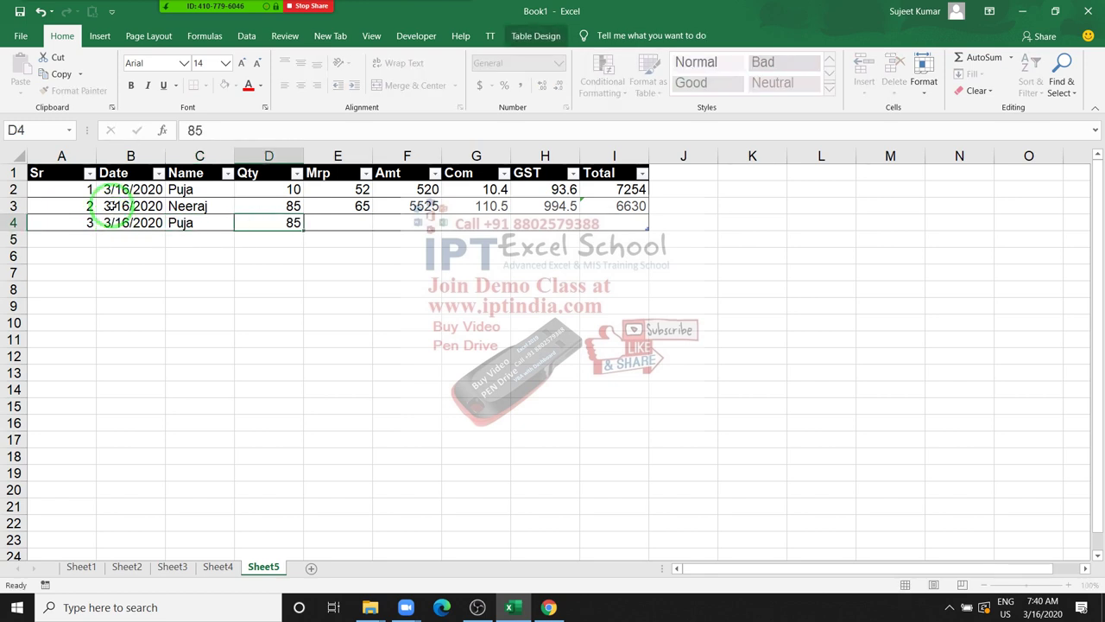
type("65")
key("Return")
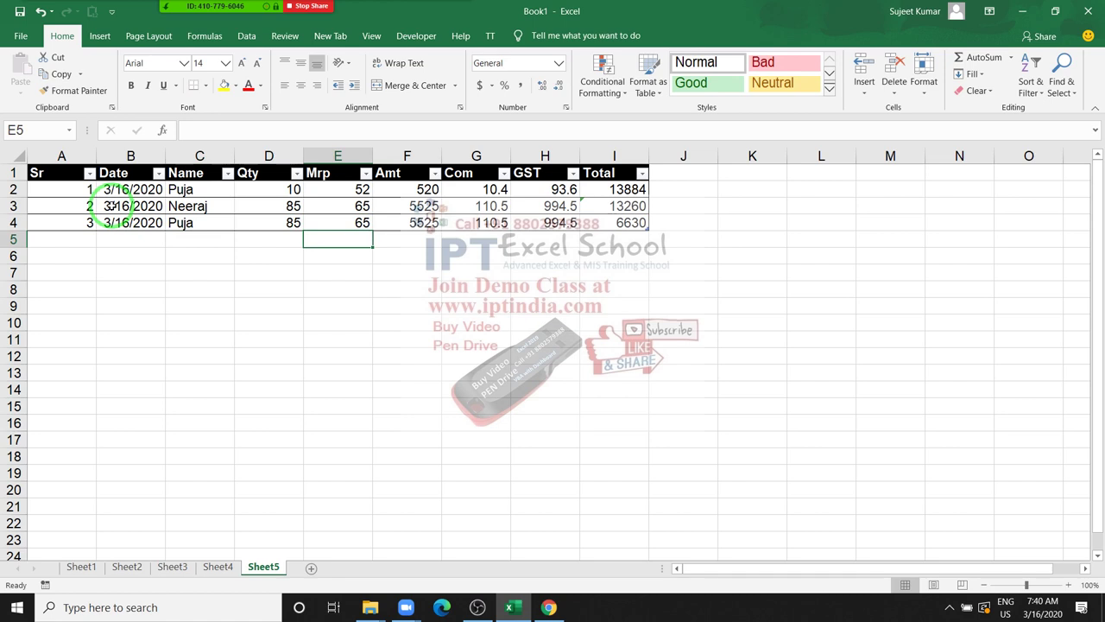
key("Right")
key("Right")
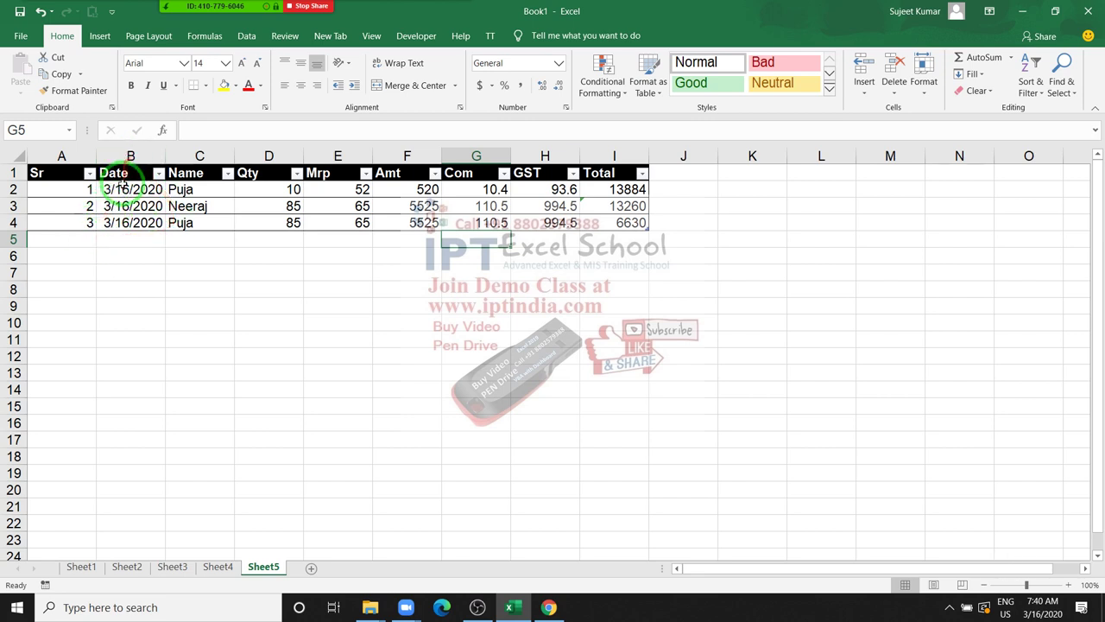
left_click(119, 201)
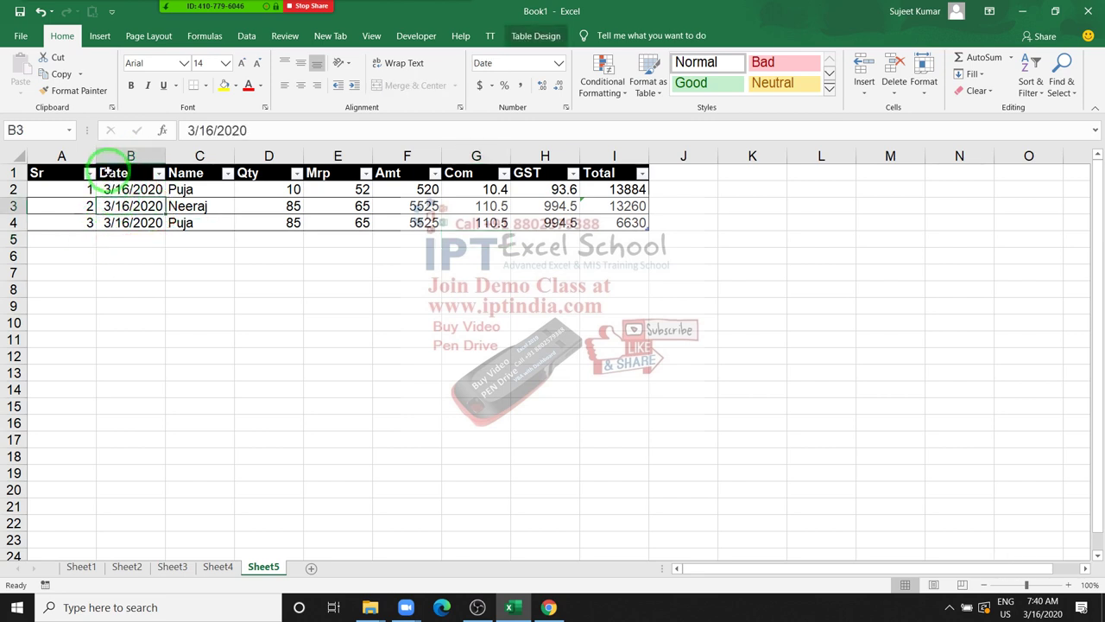
left_click(76, 222)
left_click(197, 223)
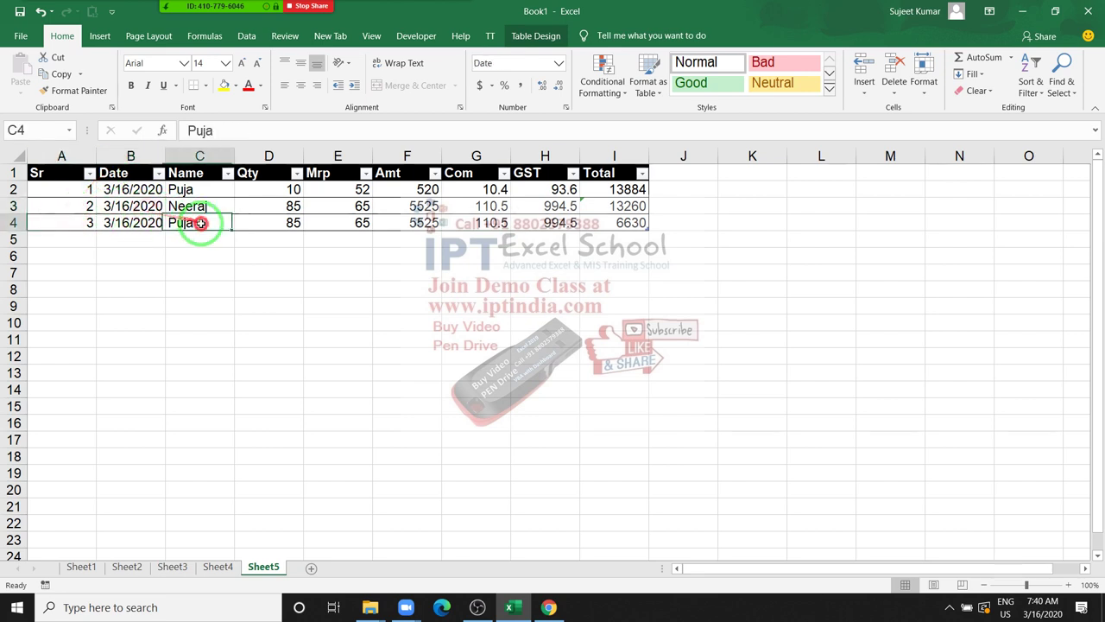
left_click(270, 237)
left_click(335, 225)
left_click(484, 225)
left_click(545, 225)
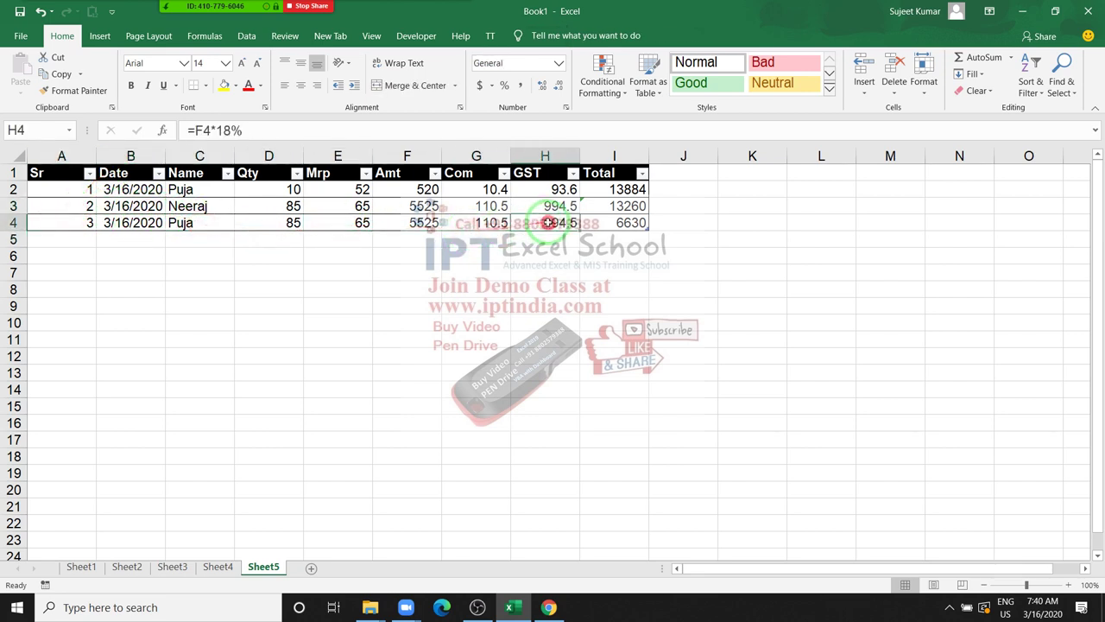
left_click(599, 227)
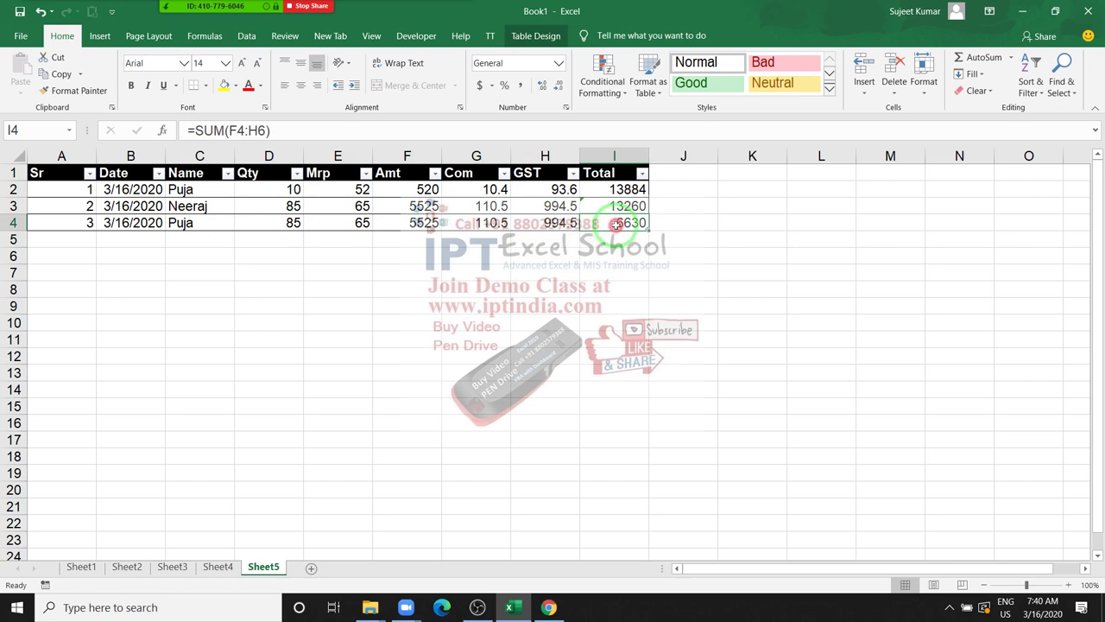
mouse_move(599, 226)
left_mouse_down()
mouse_move(577, 209)
mouse_move(87, 196)
left_mouse_up()
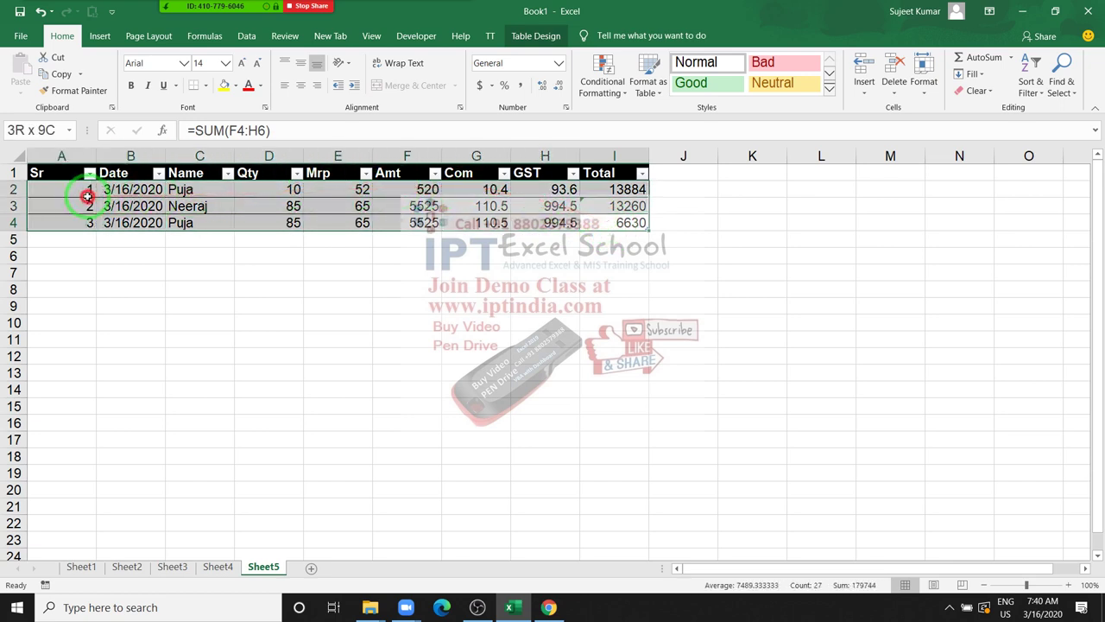